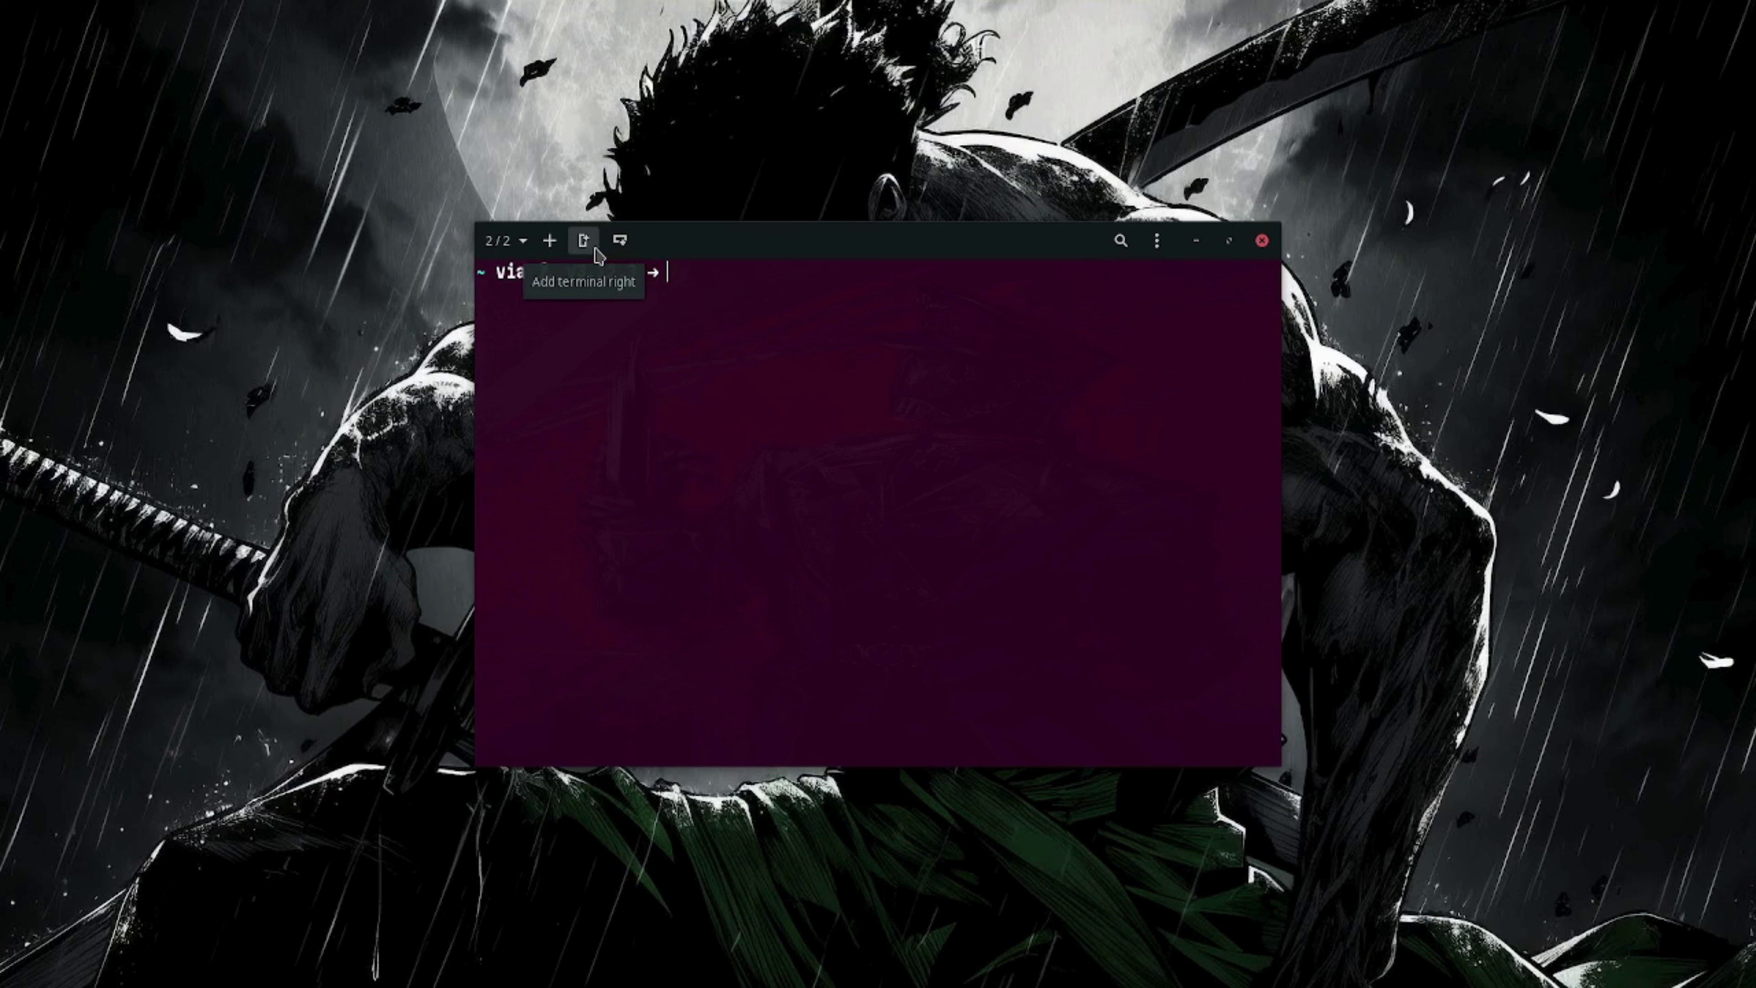
Split the terminal with a pane to the right and another pane below it, and make the window full screen
{"action": "left_click", "coordinate": [594, 254]}
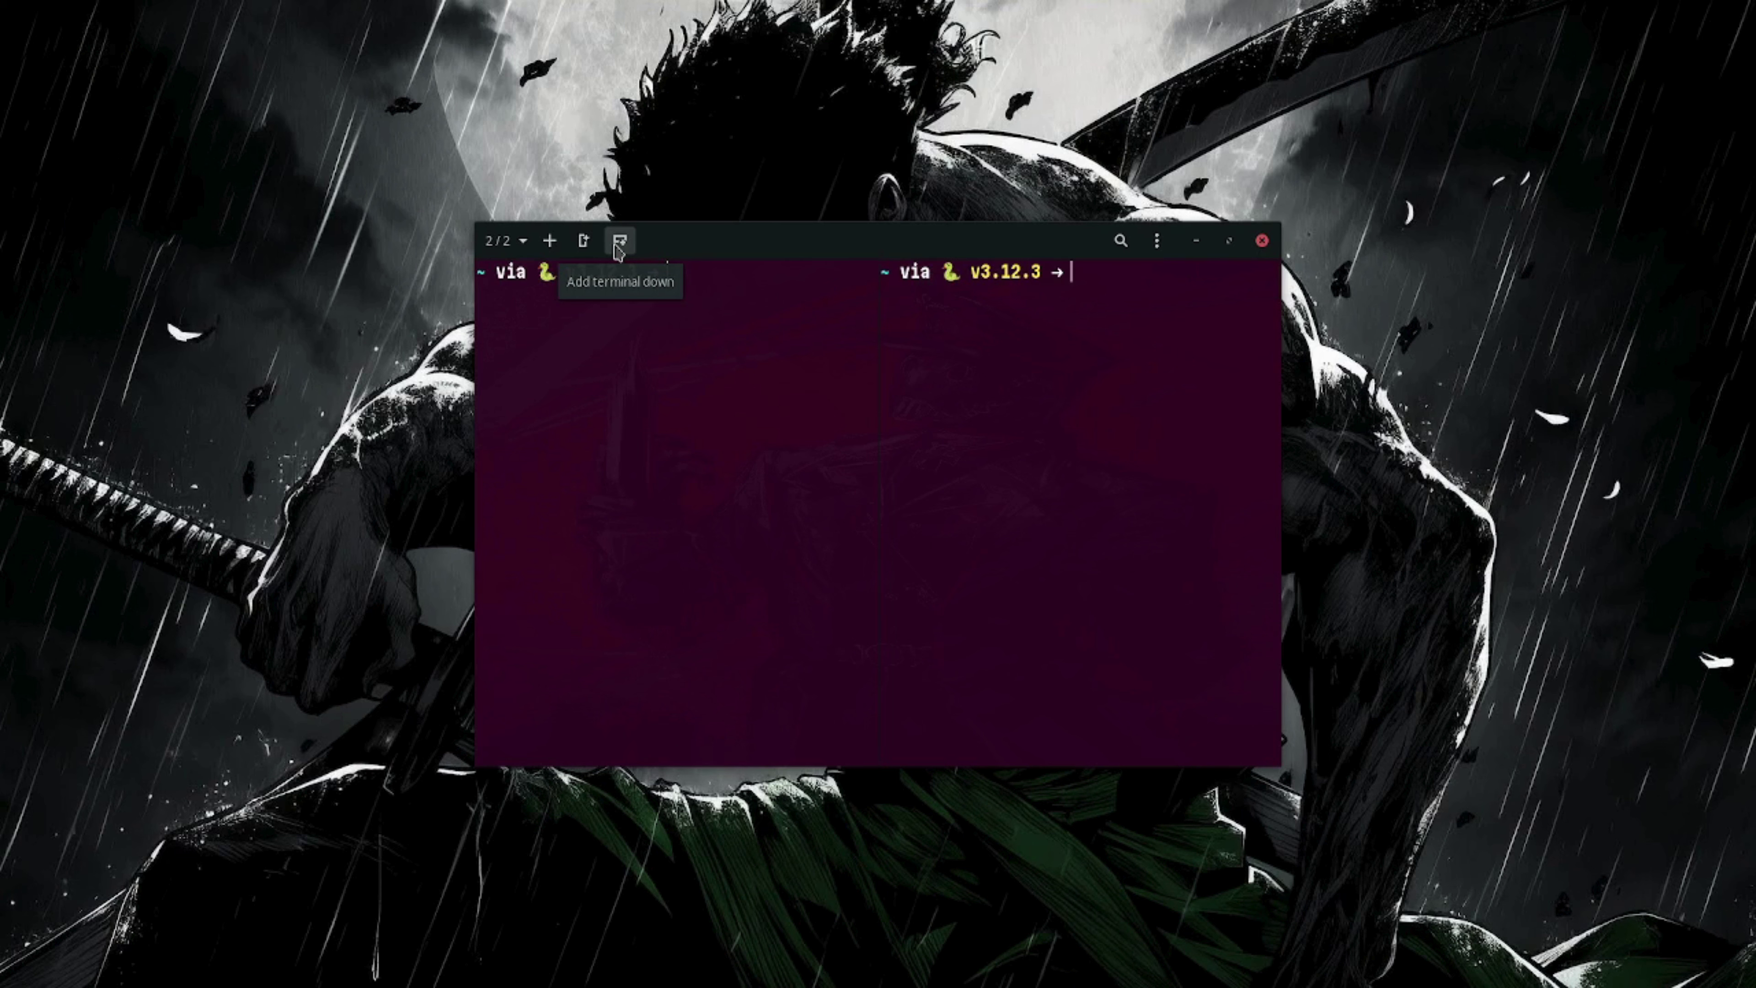
{"action": "left_click", "coordinate": [618, 249]}
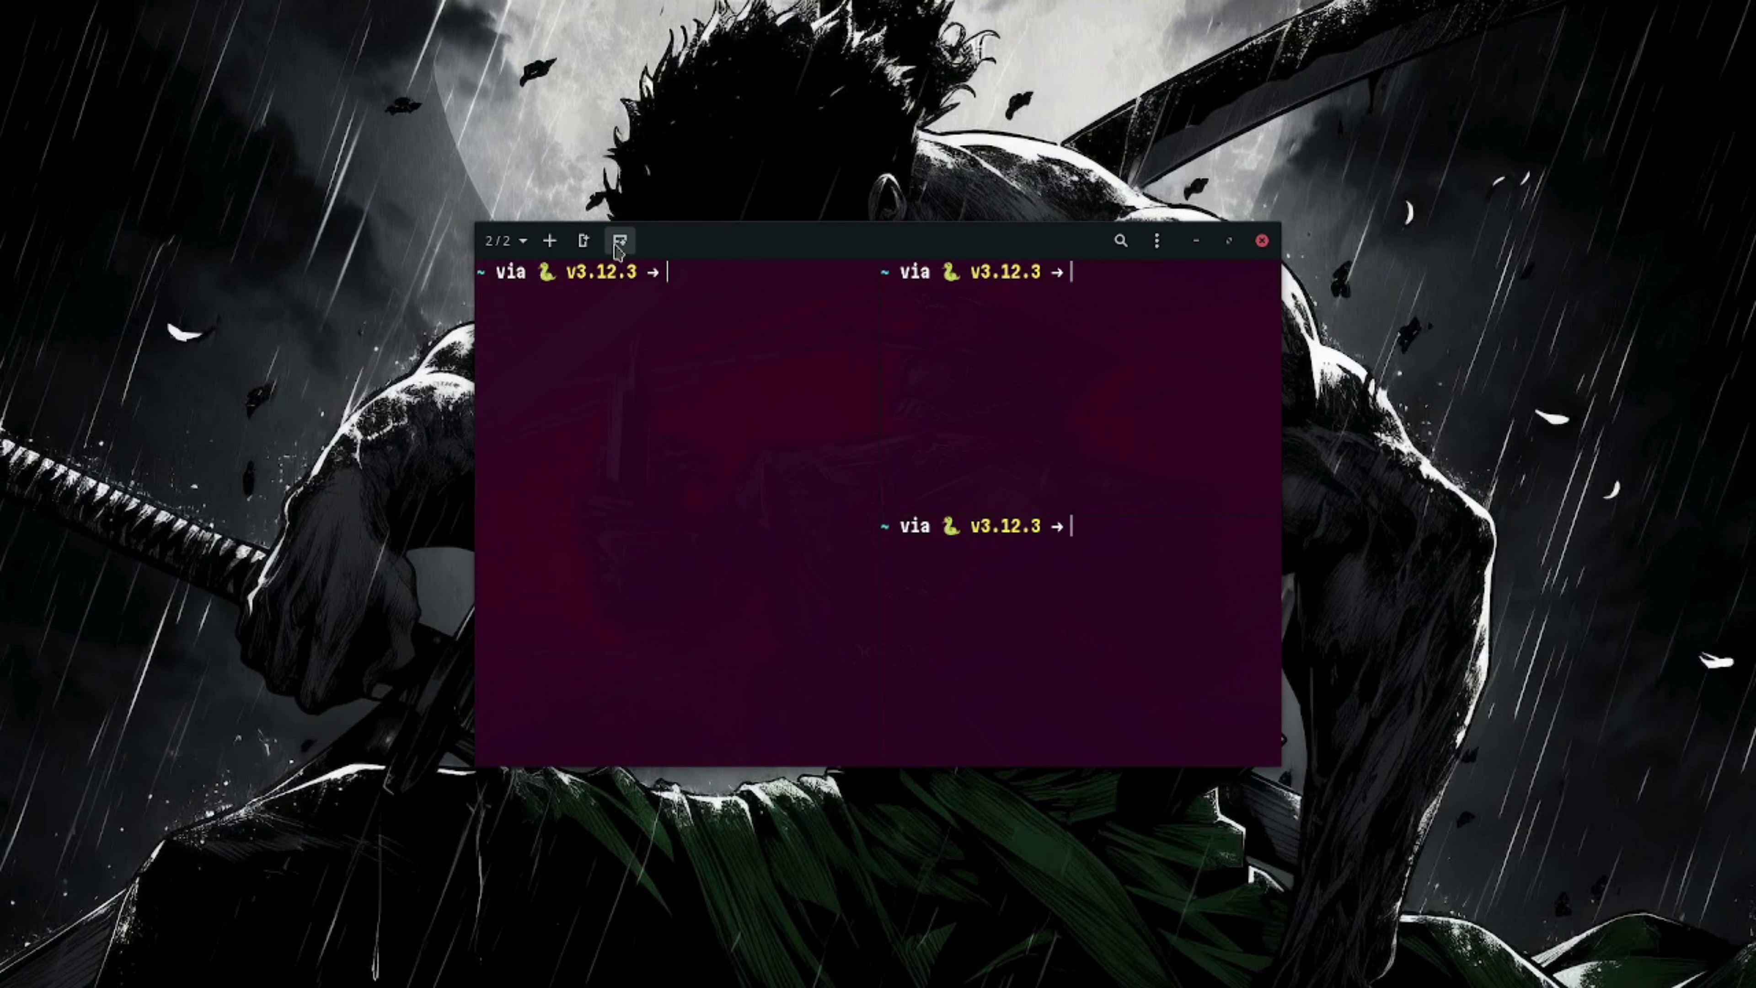
{"action": "key", "text": "F11"}
Close all terminal panes and the remaining terminal sessions by running exit in each
{"action": "type", "text": "ex"}
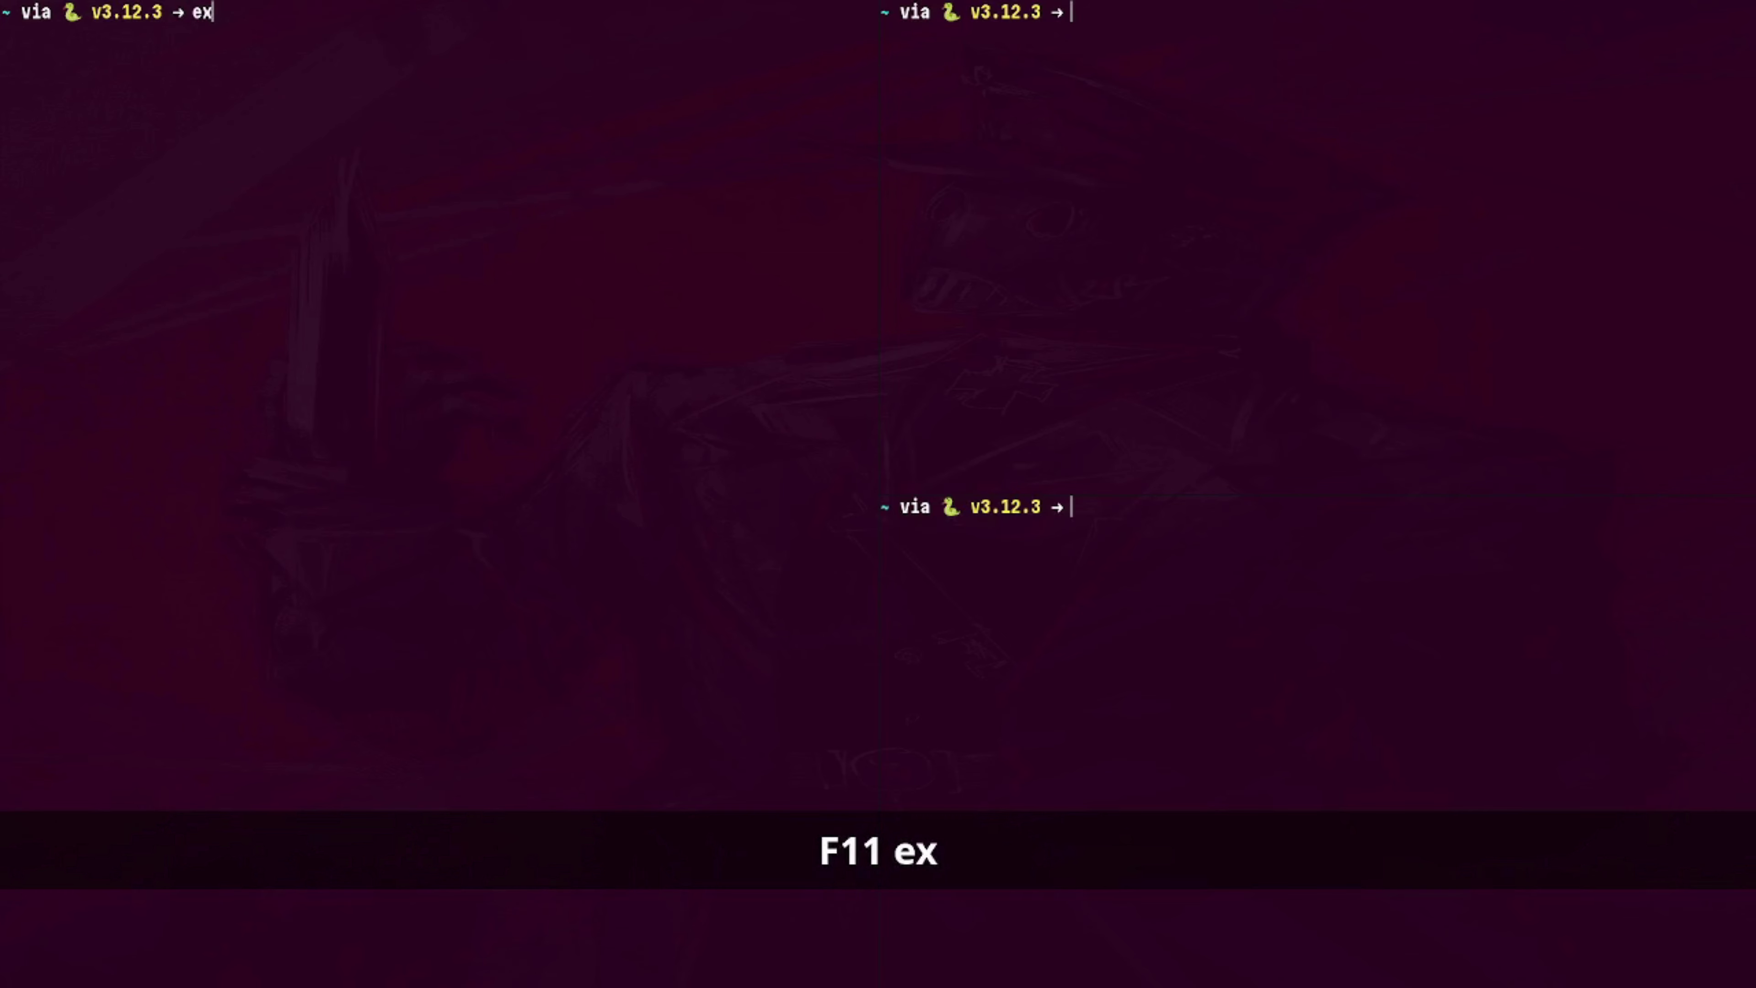
{"action": "type", "text": "it"}
{"action": "key", "text": "Return"}
{"action": "type", "text": "exit"}
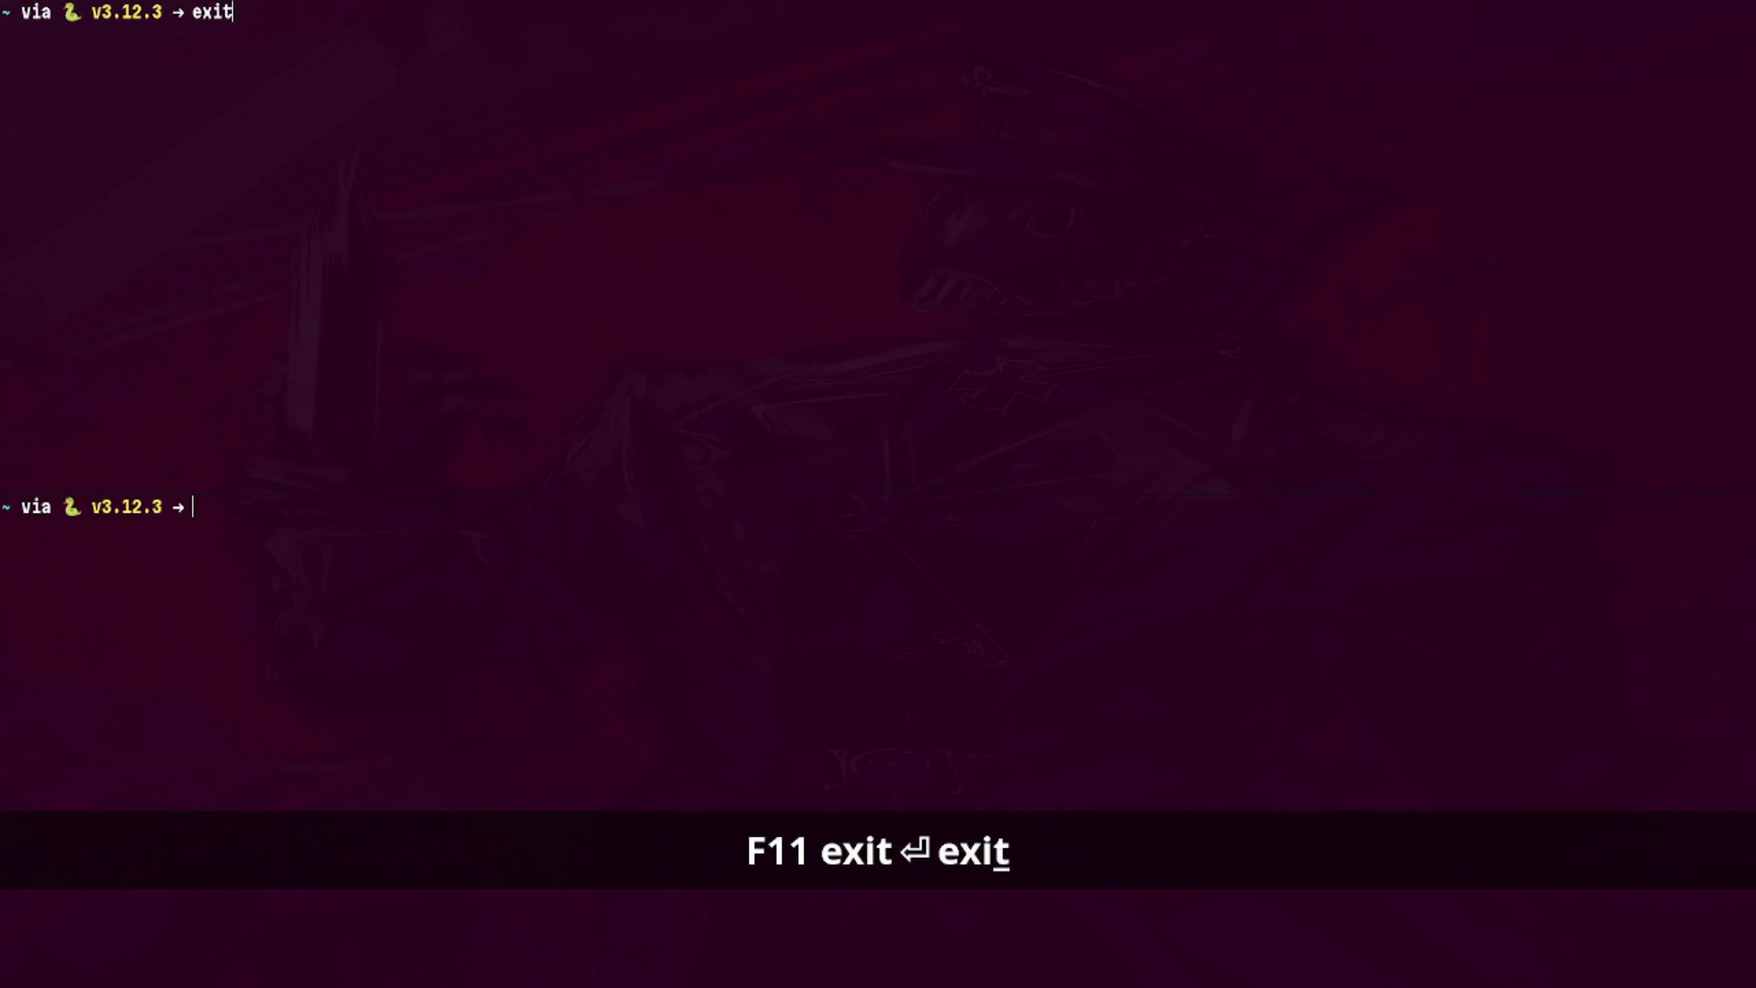
{"action": "key", "text": "Return"}
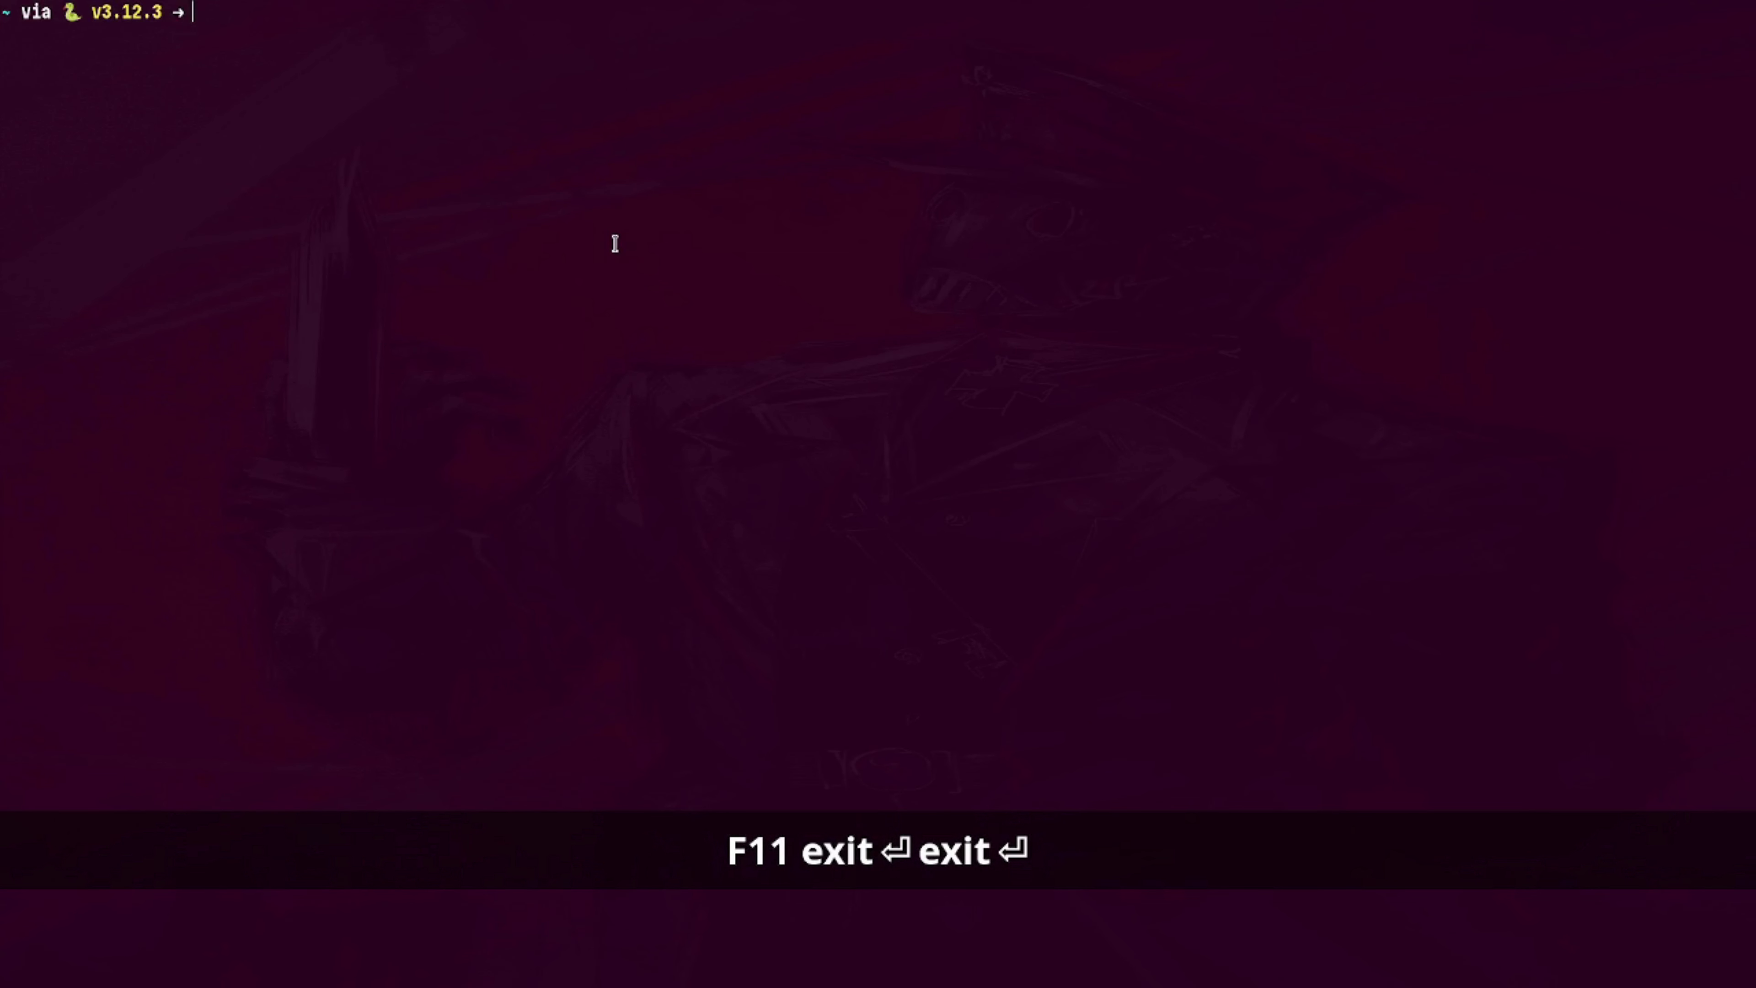
{"action": "type", "text": "exit"}
{"action": "key", "text": "Return"}
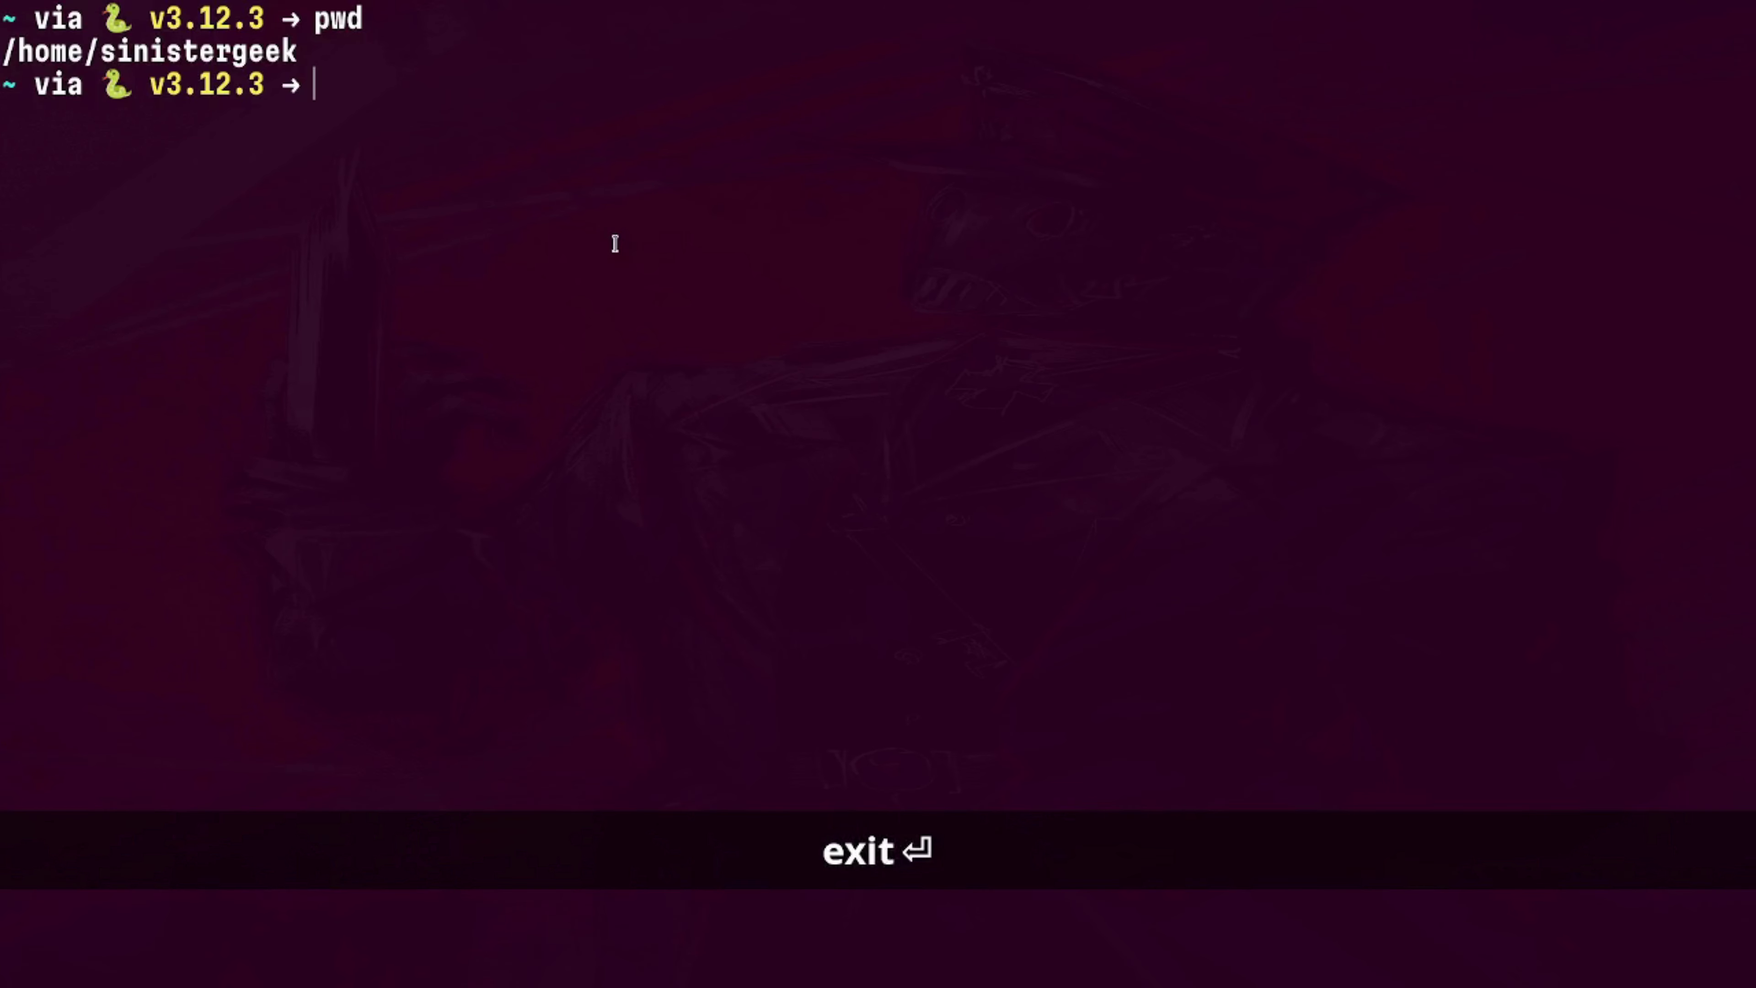
{"action": "type", "text": "exit"}
{"action": "key", "text": "Return"}
Find the Keyboard settings with the search term "key", examine the application shortcuts in a maximized window, and close it
{"action": "key", "text": "grave"}
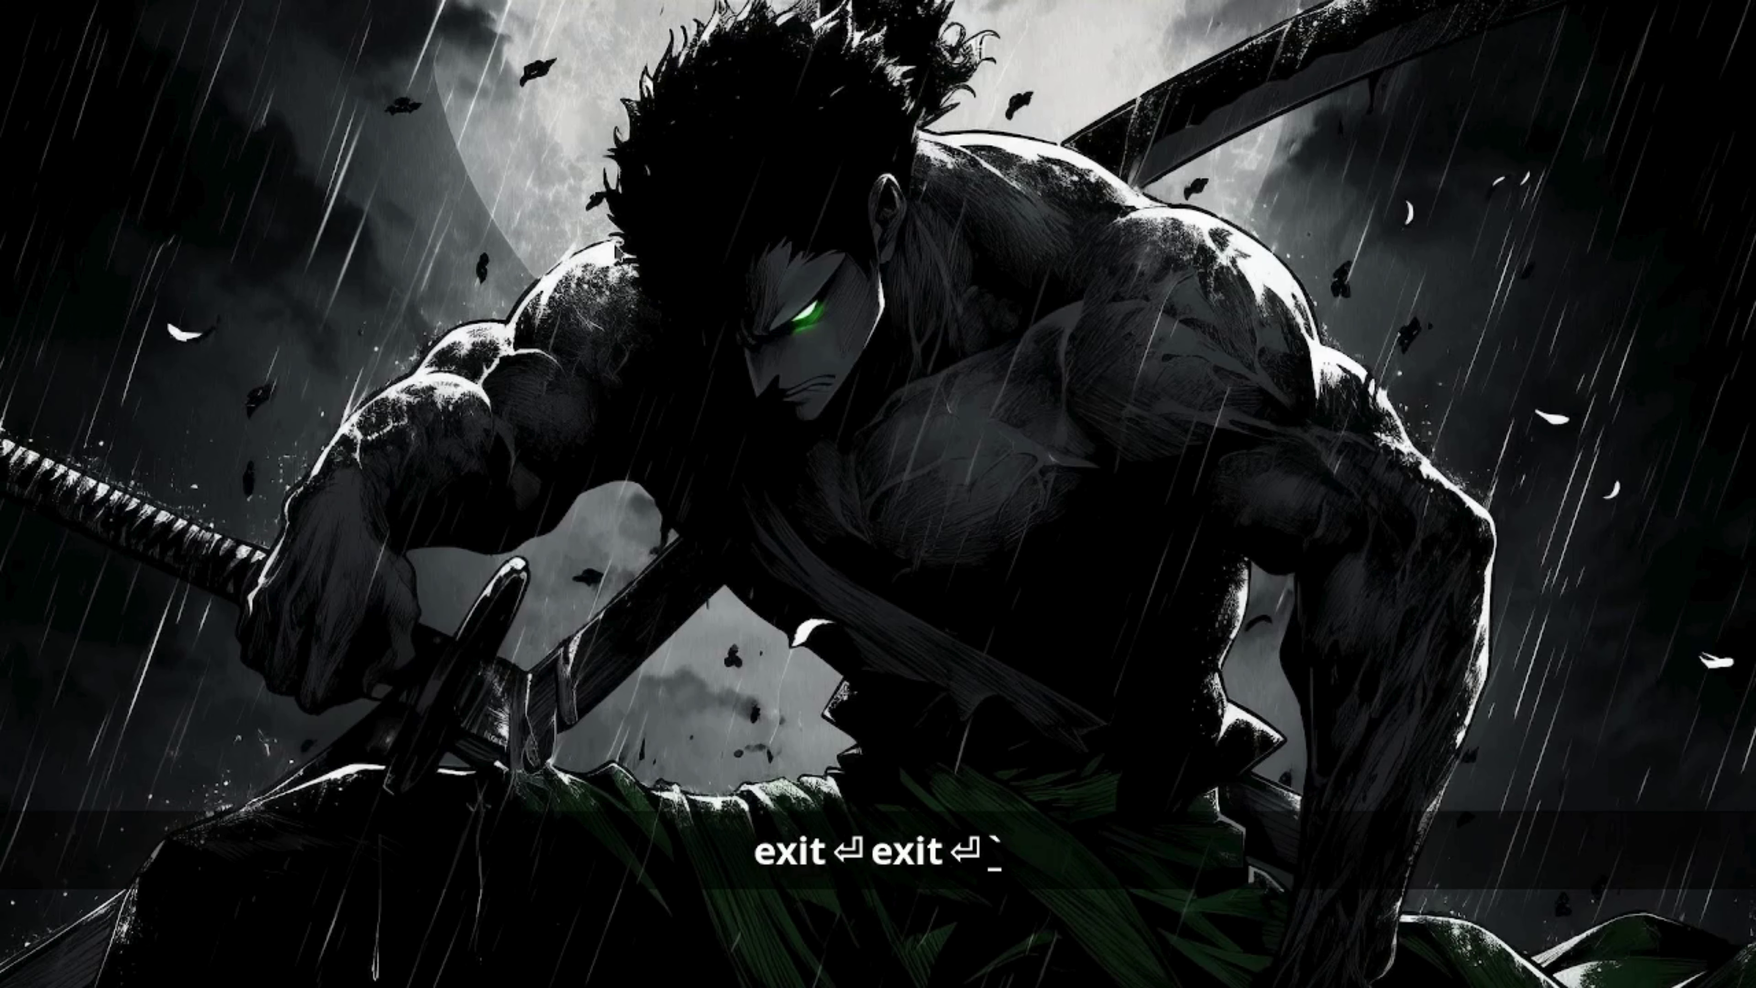
{"action": "type", "text": "key"}
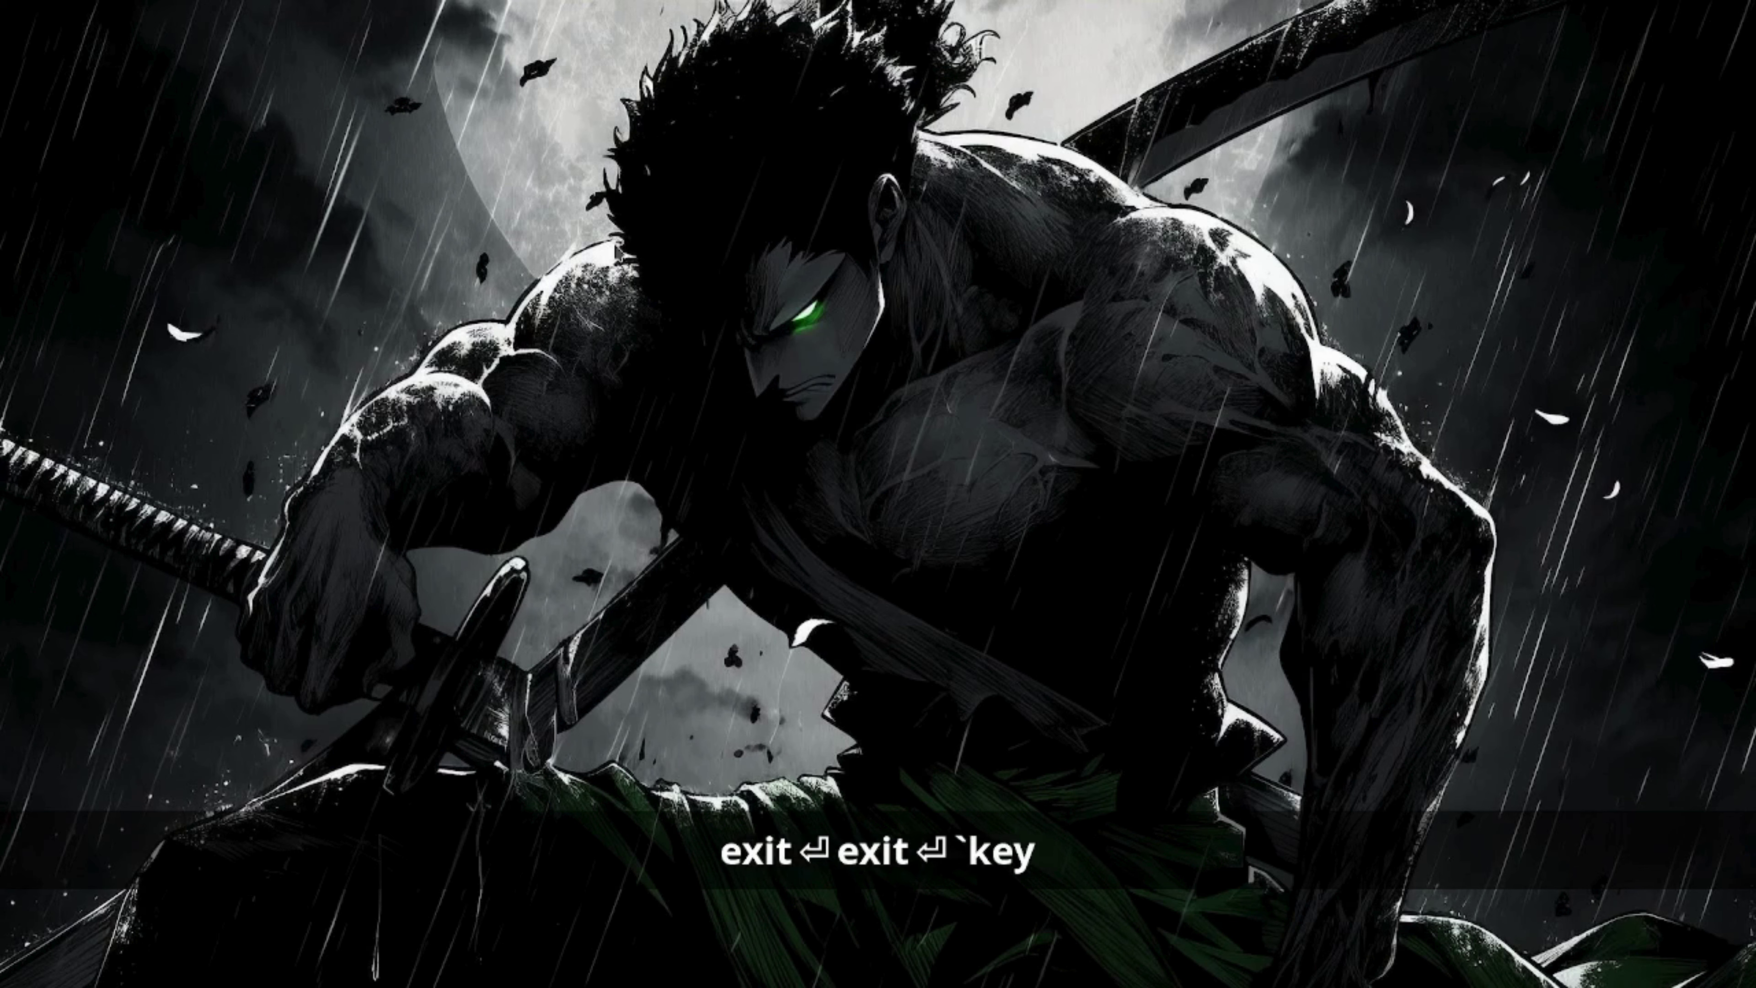
{"action": "key", "text": "Down"}
{"action": "key", "text": "Up"}
{"action": "key", "text": "Return"}
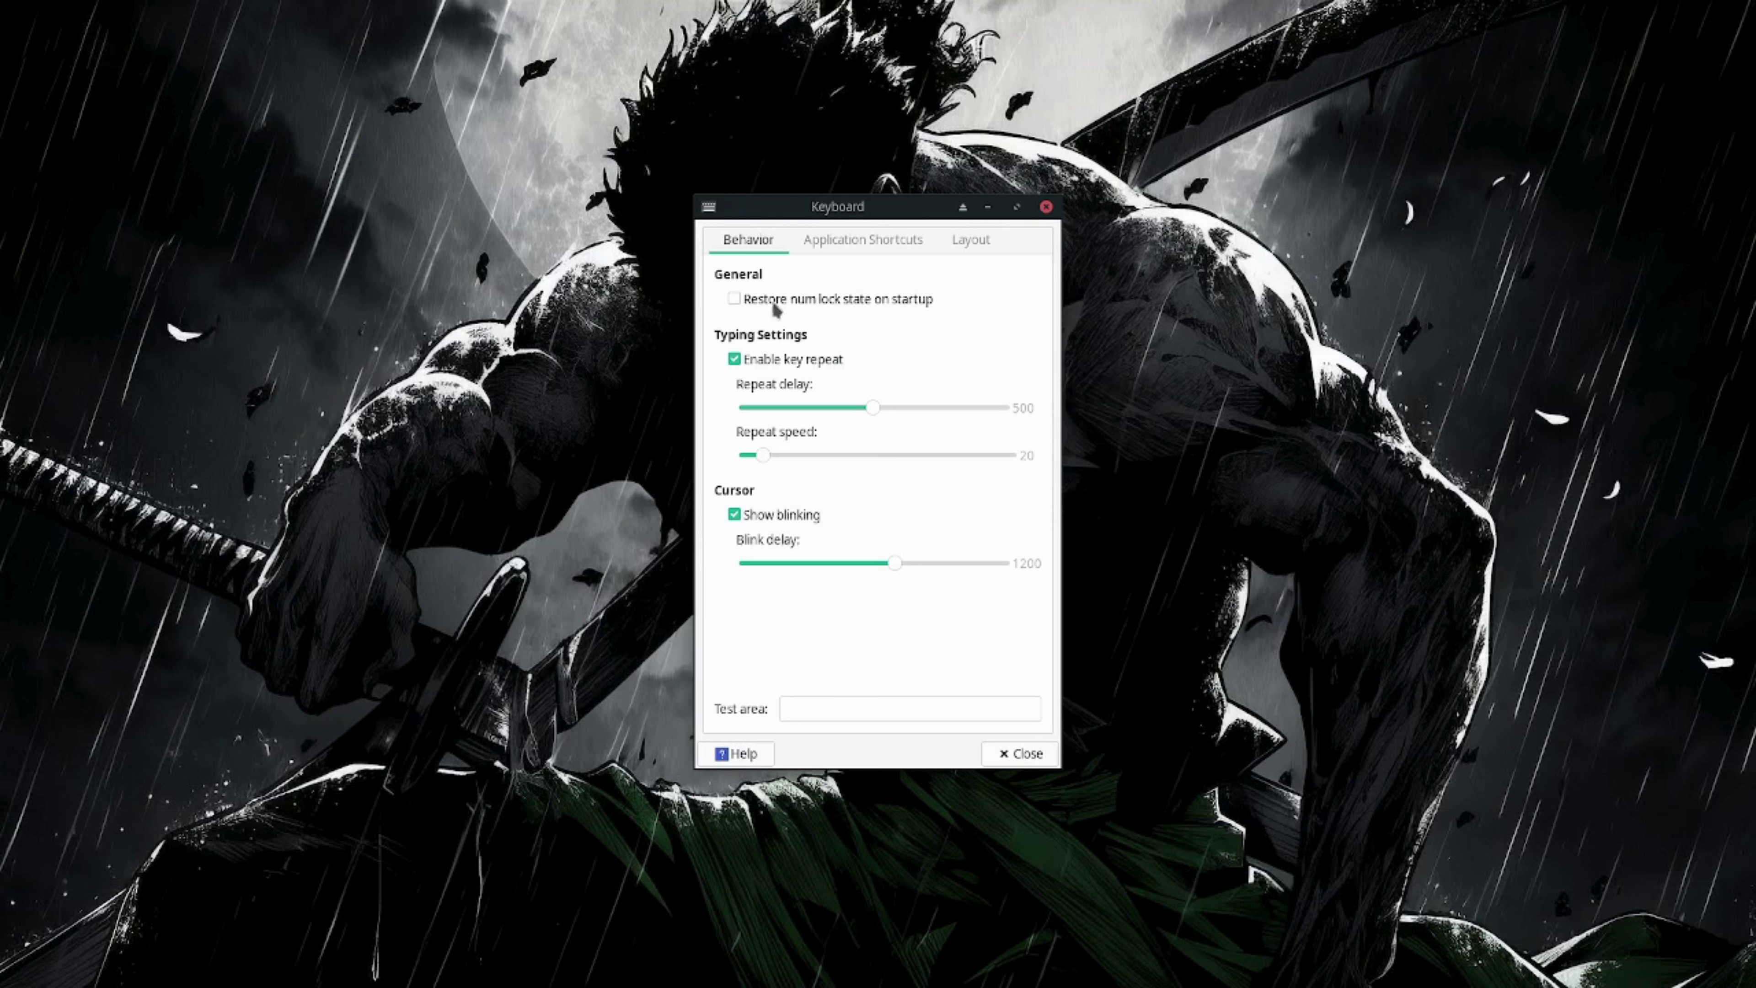
{"action": "left_click", "coordinate": [891, 239]}
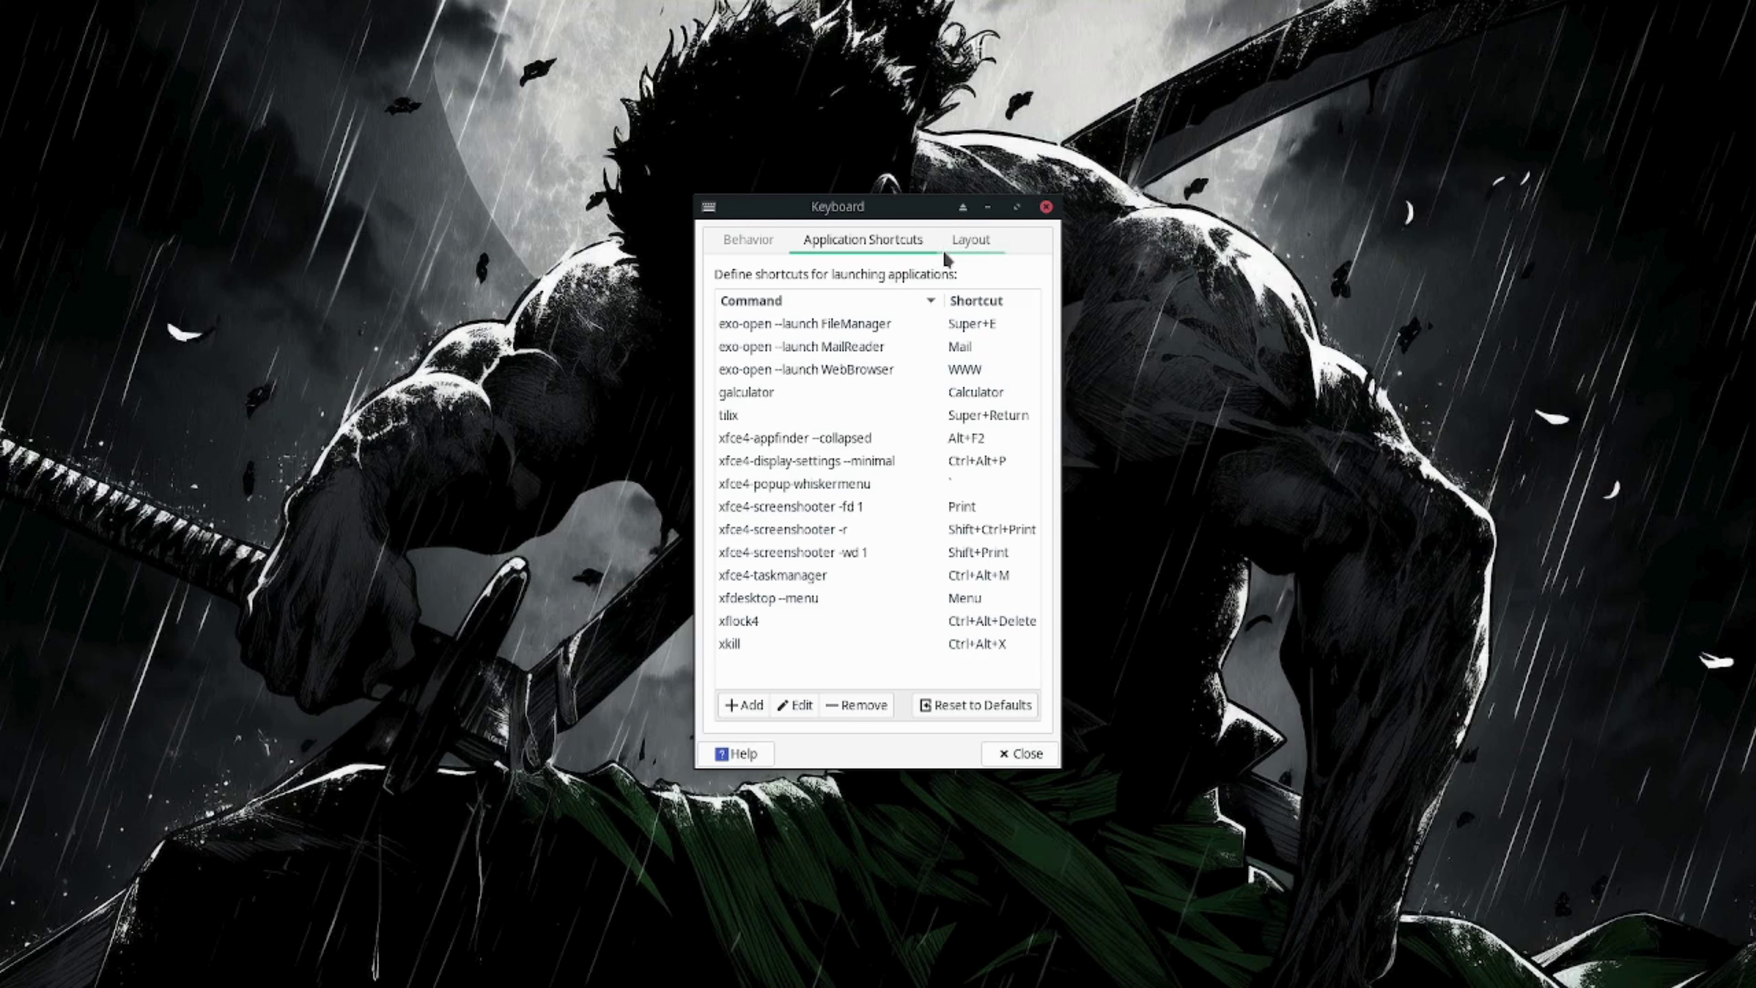
{"action": "left_click", "coordinate": [1014, 206]}
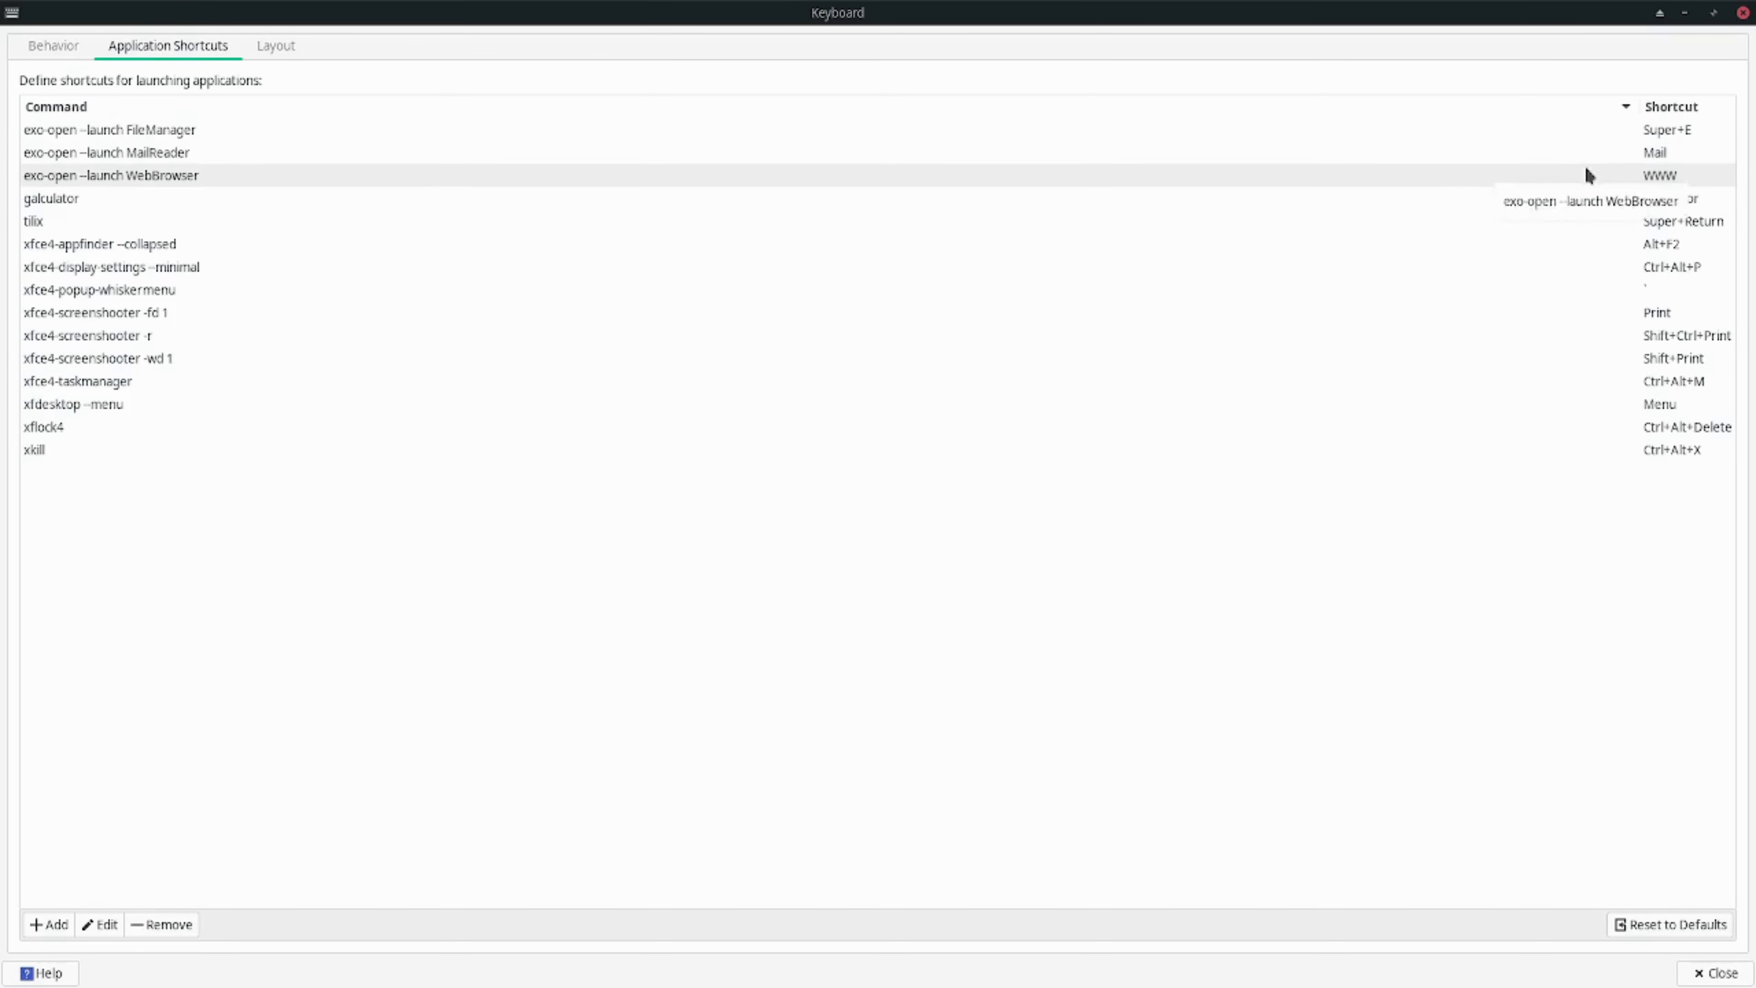
{"action": "left_click", "coordinate": [1742, 12]}
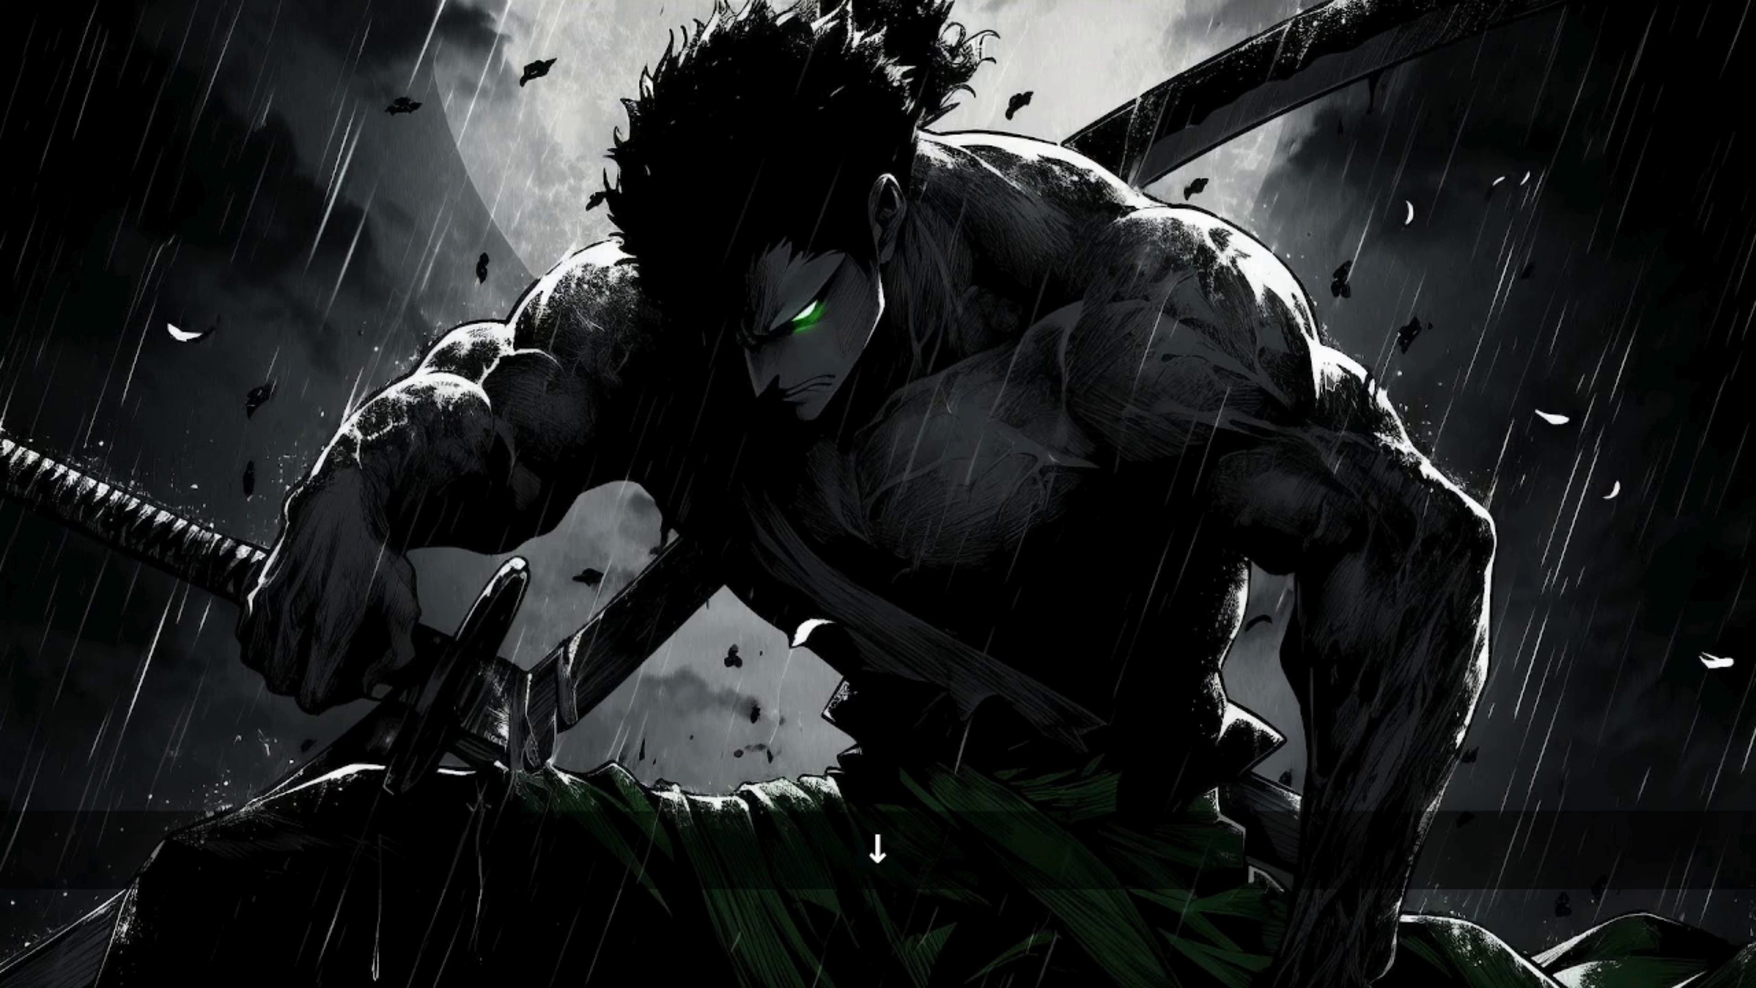
Find the Window Manager settings with the search term "short", open them maximized, and look through the theme list
{"action": "key", "text": "Down"}
{"action": "key", "text": "ctrl+a"}
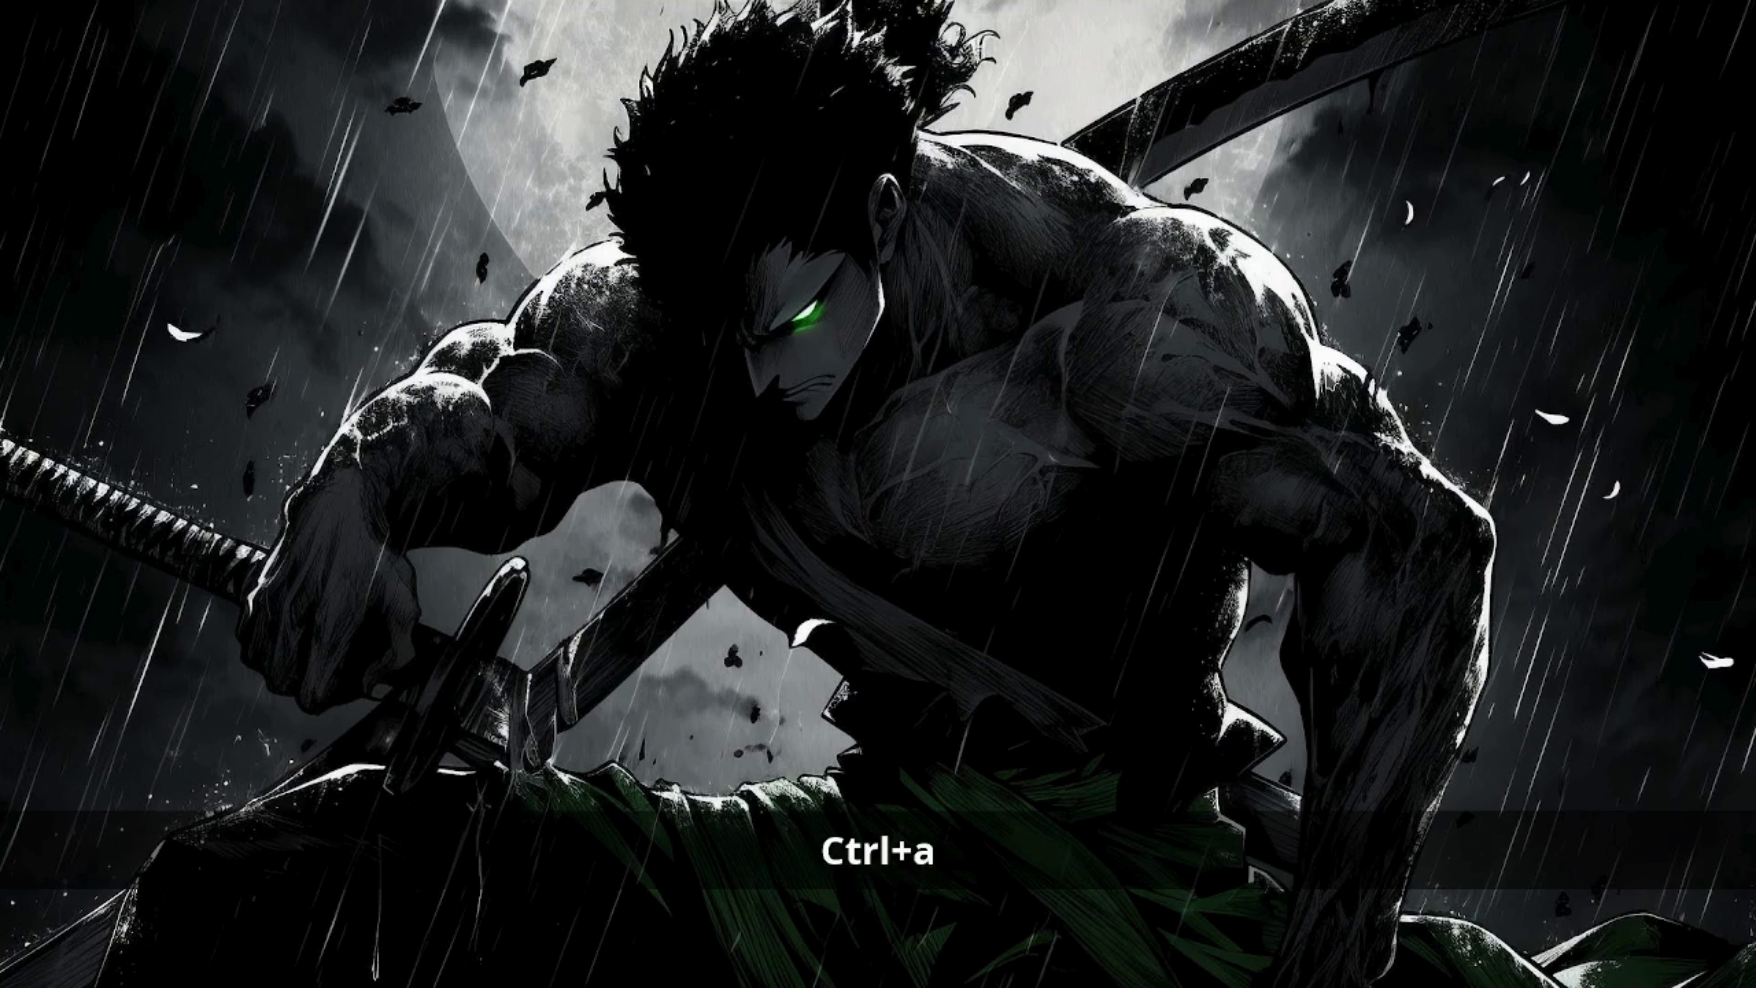
{"action": "type", "text": "short"}
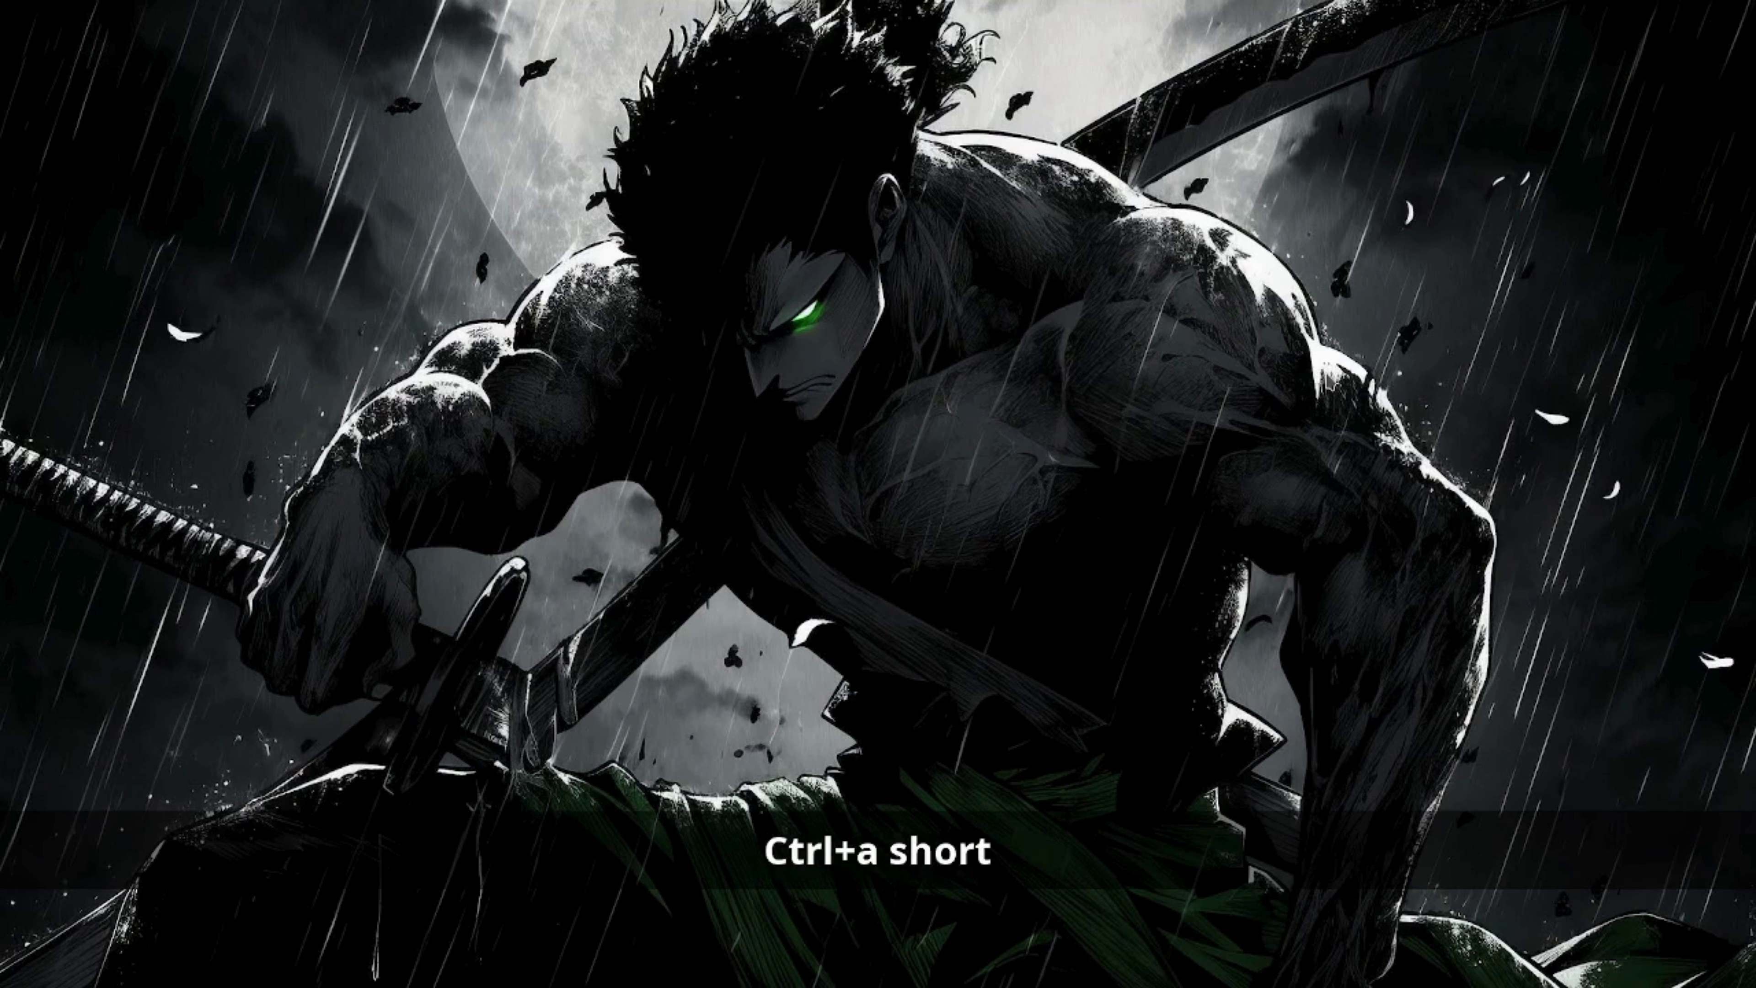
{"action": "key", "text": "Down"}
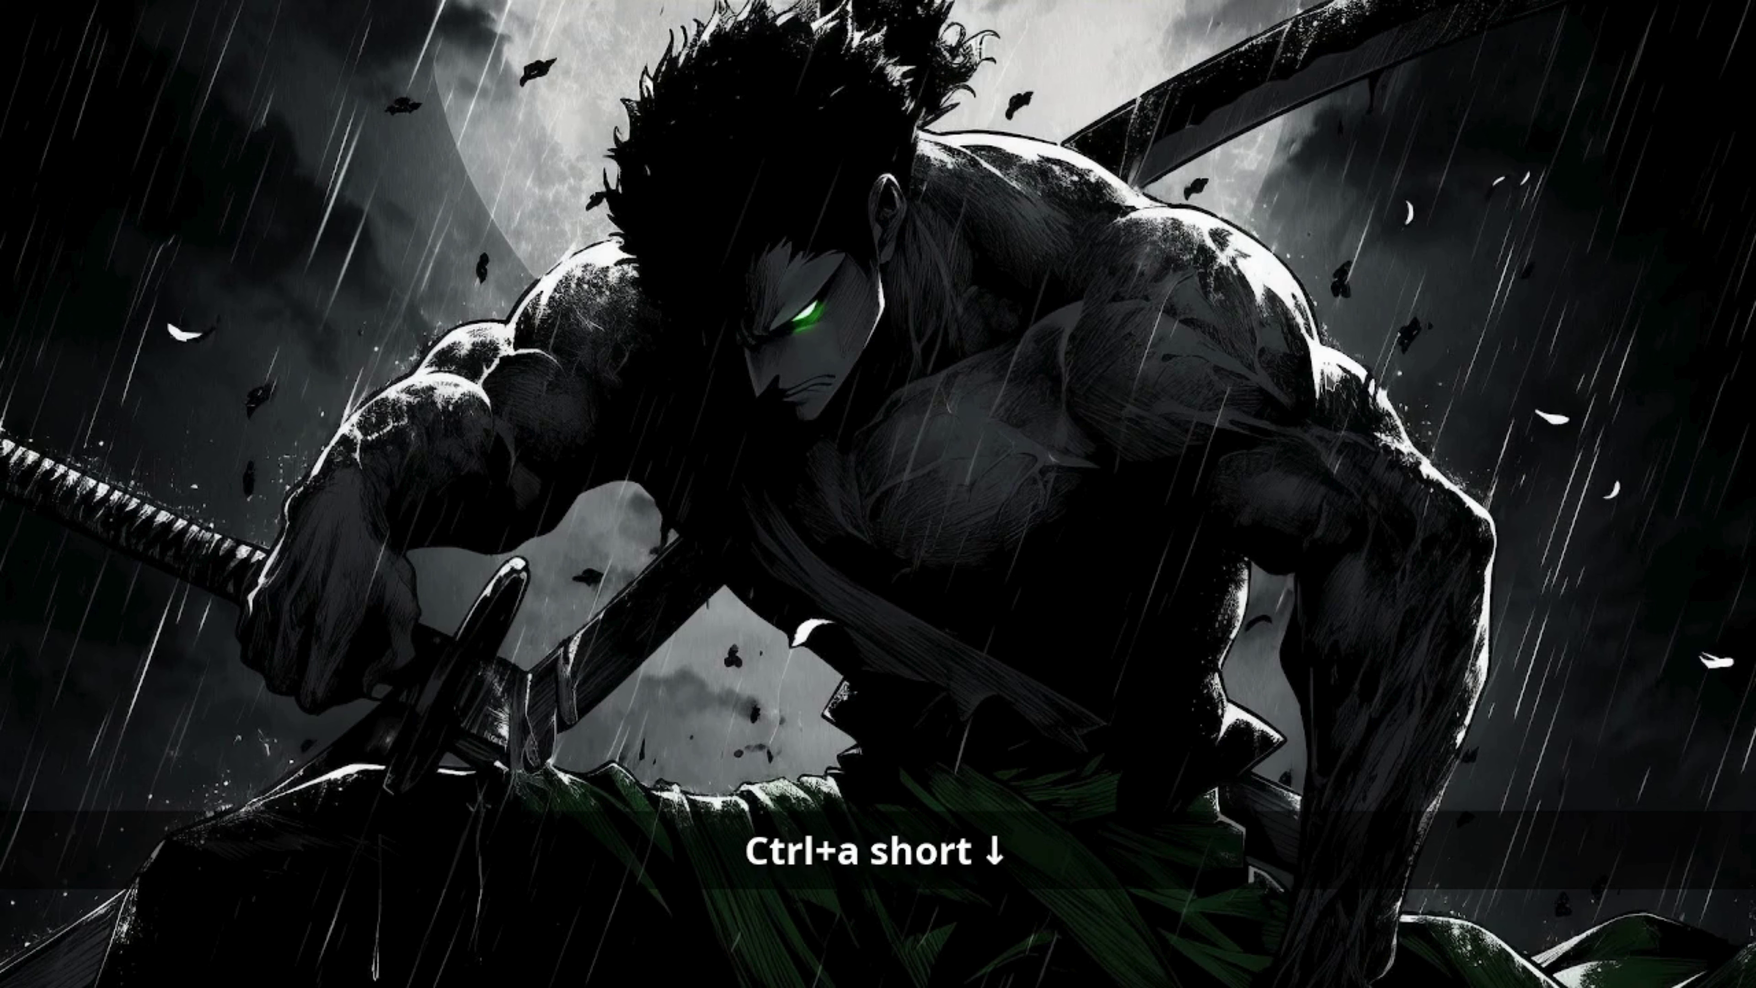
{"action": "key", "text": "Up"}
{"action": "key", "text": "Down"}
{"action": "key", "text": "Return"}
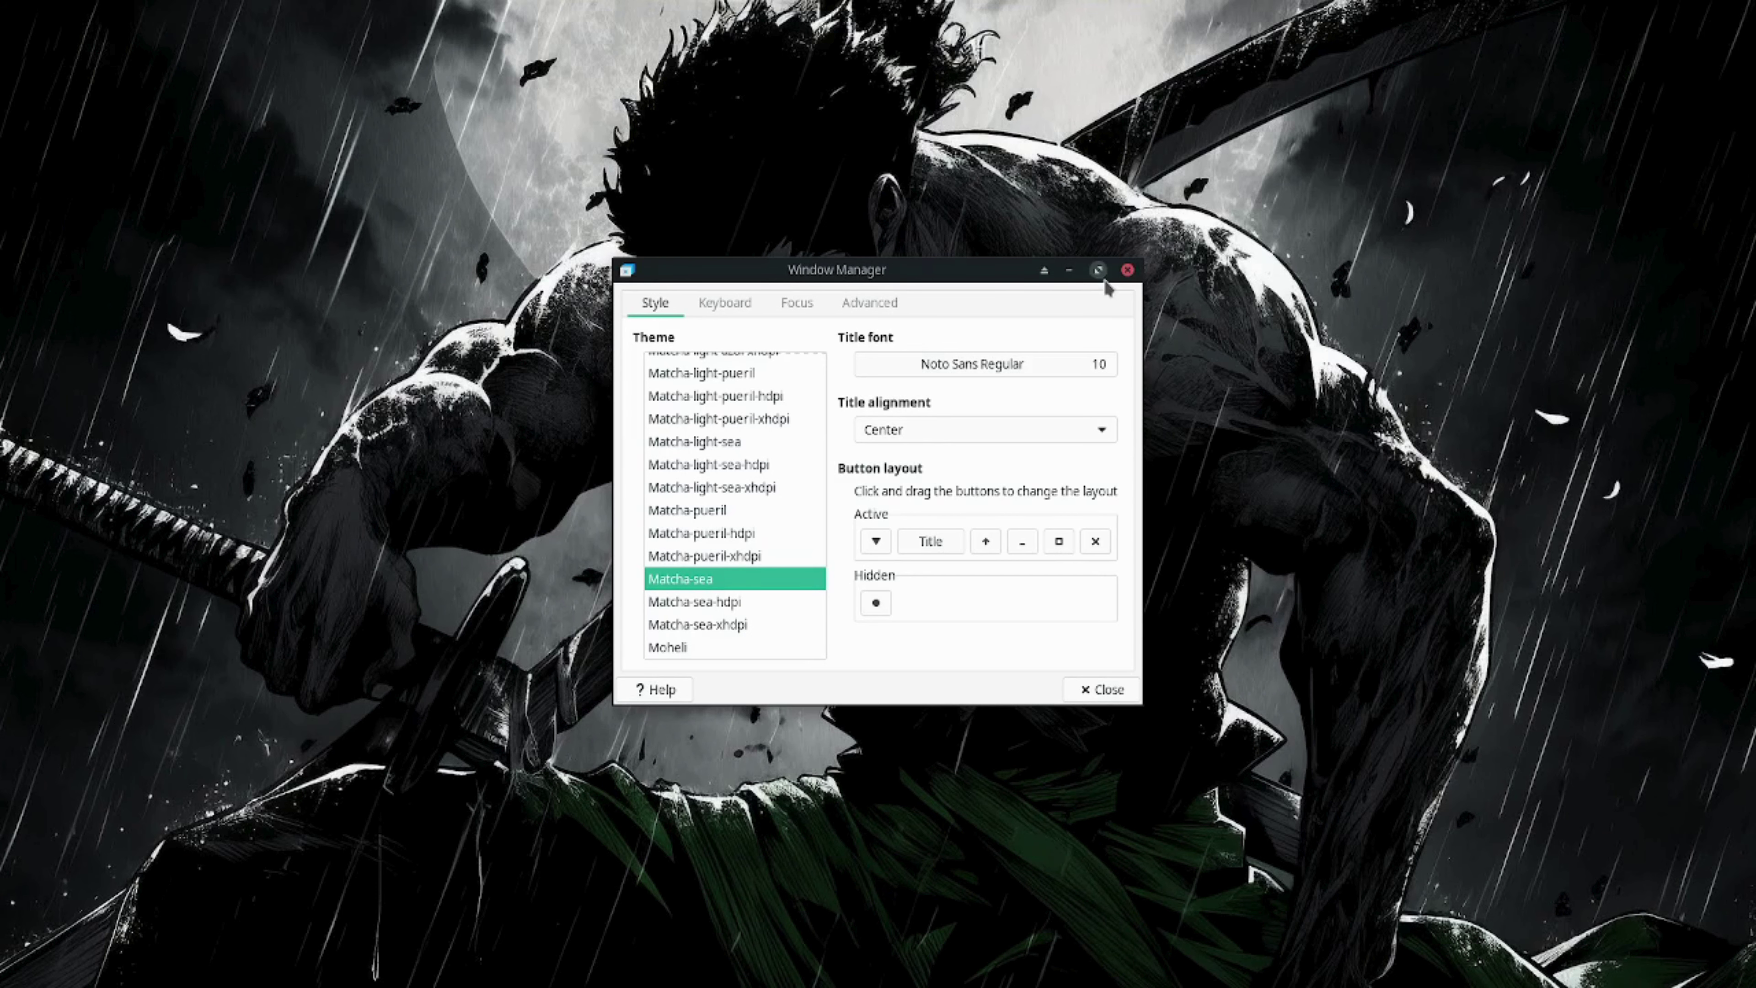
{"action": "left_click", "coordinate": [1099, 271]}
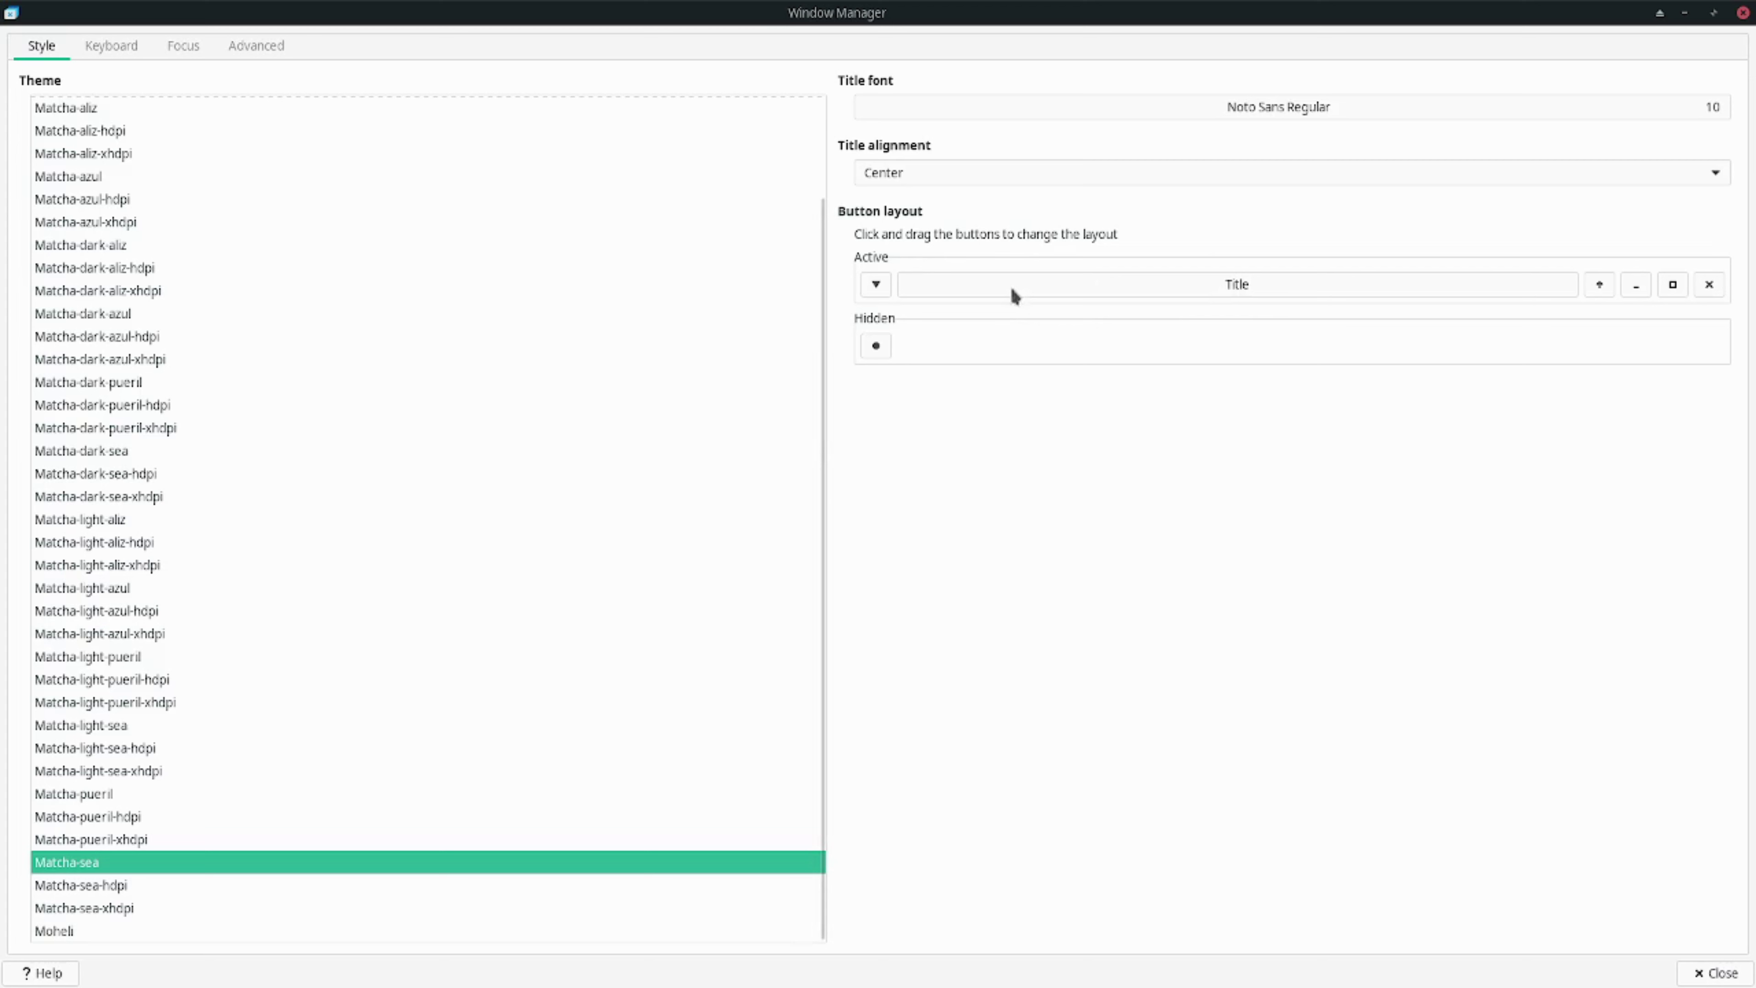
{"action": "scroll", "coordinate": [650, 440], "scroll_direction": "up", "scroll_amount": 3}
{"action": "scroll", "coordinate": [632, 457], "scroll_direction": "down", "scroll_amount": 3}
Examine the window manager's keyboard shortcuts, from cycling windows to switching workspaces, and try the window cycling shortcut
{"action": "left_click", "coordinate": [131, 46]}
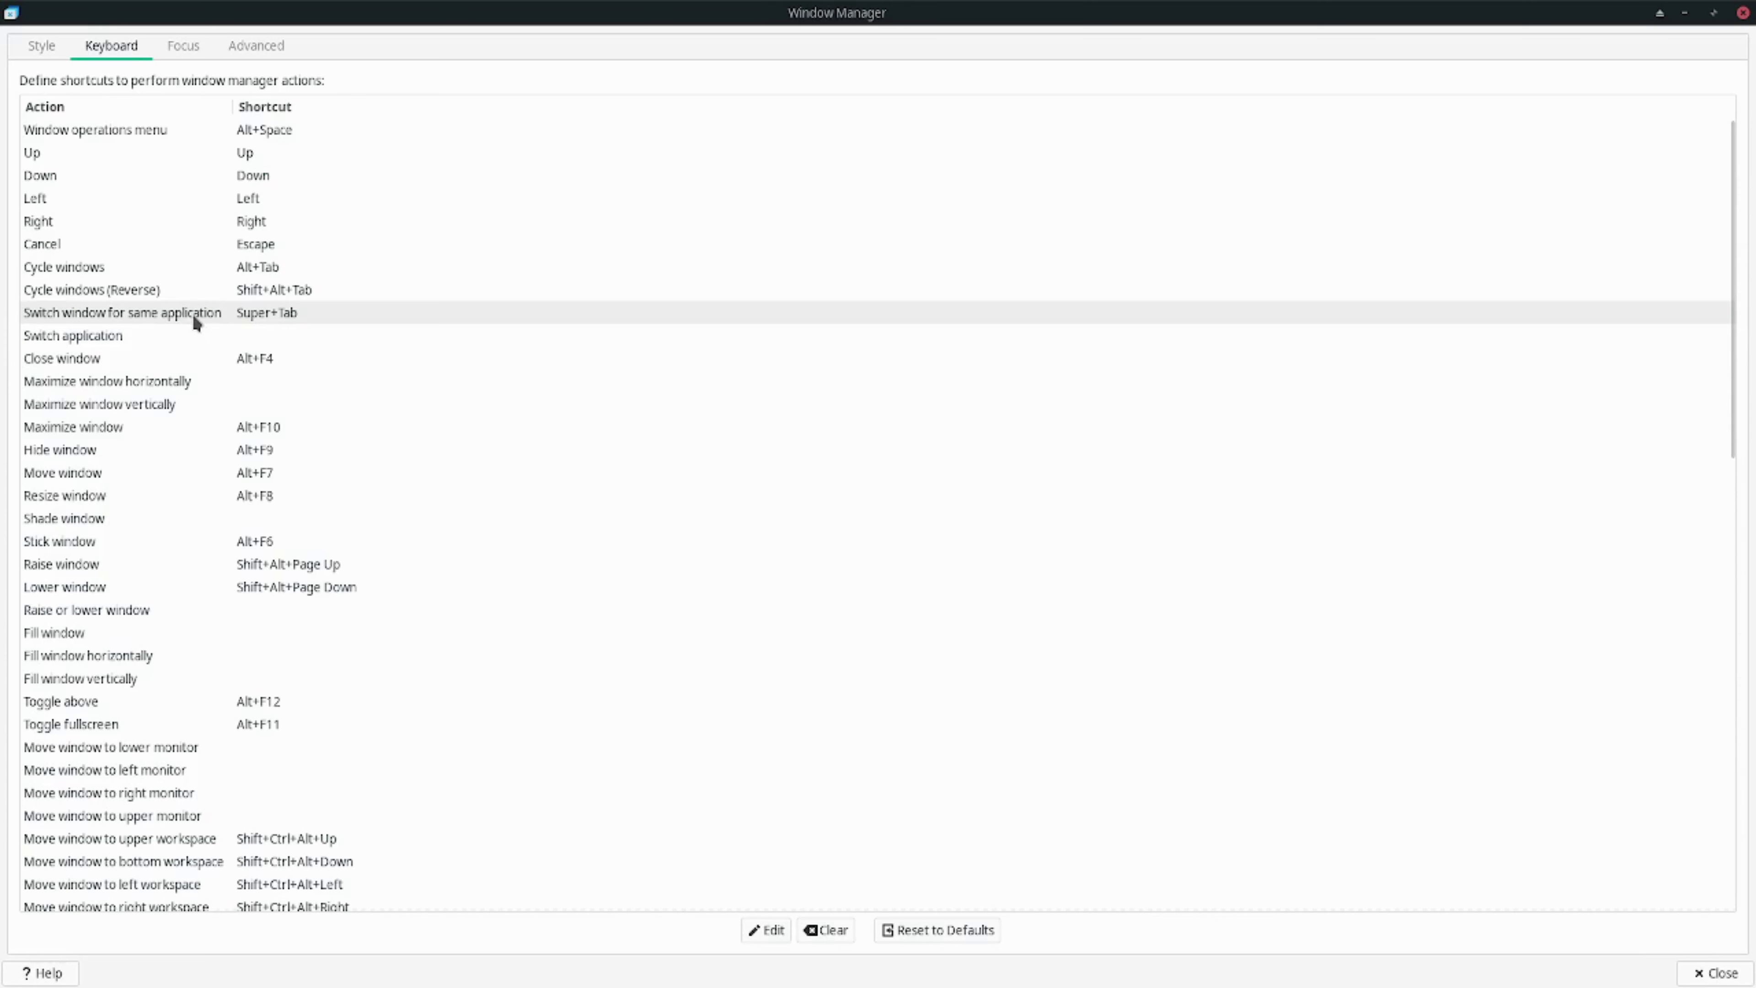
{"action": "key", "text": "alt+Tab"}
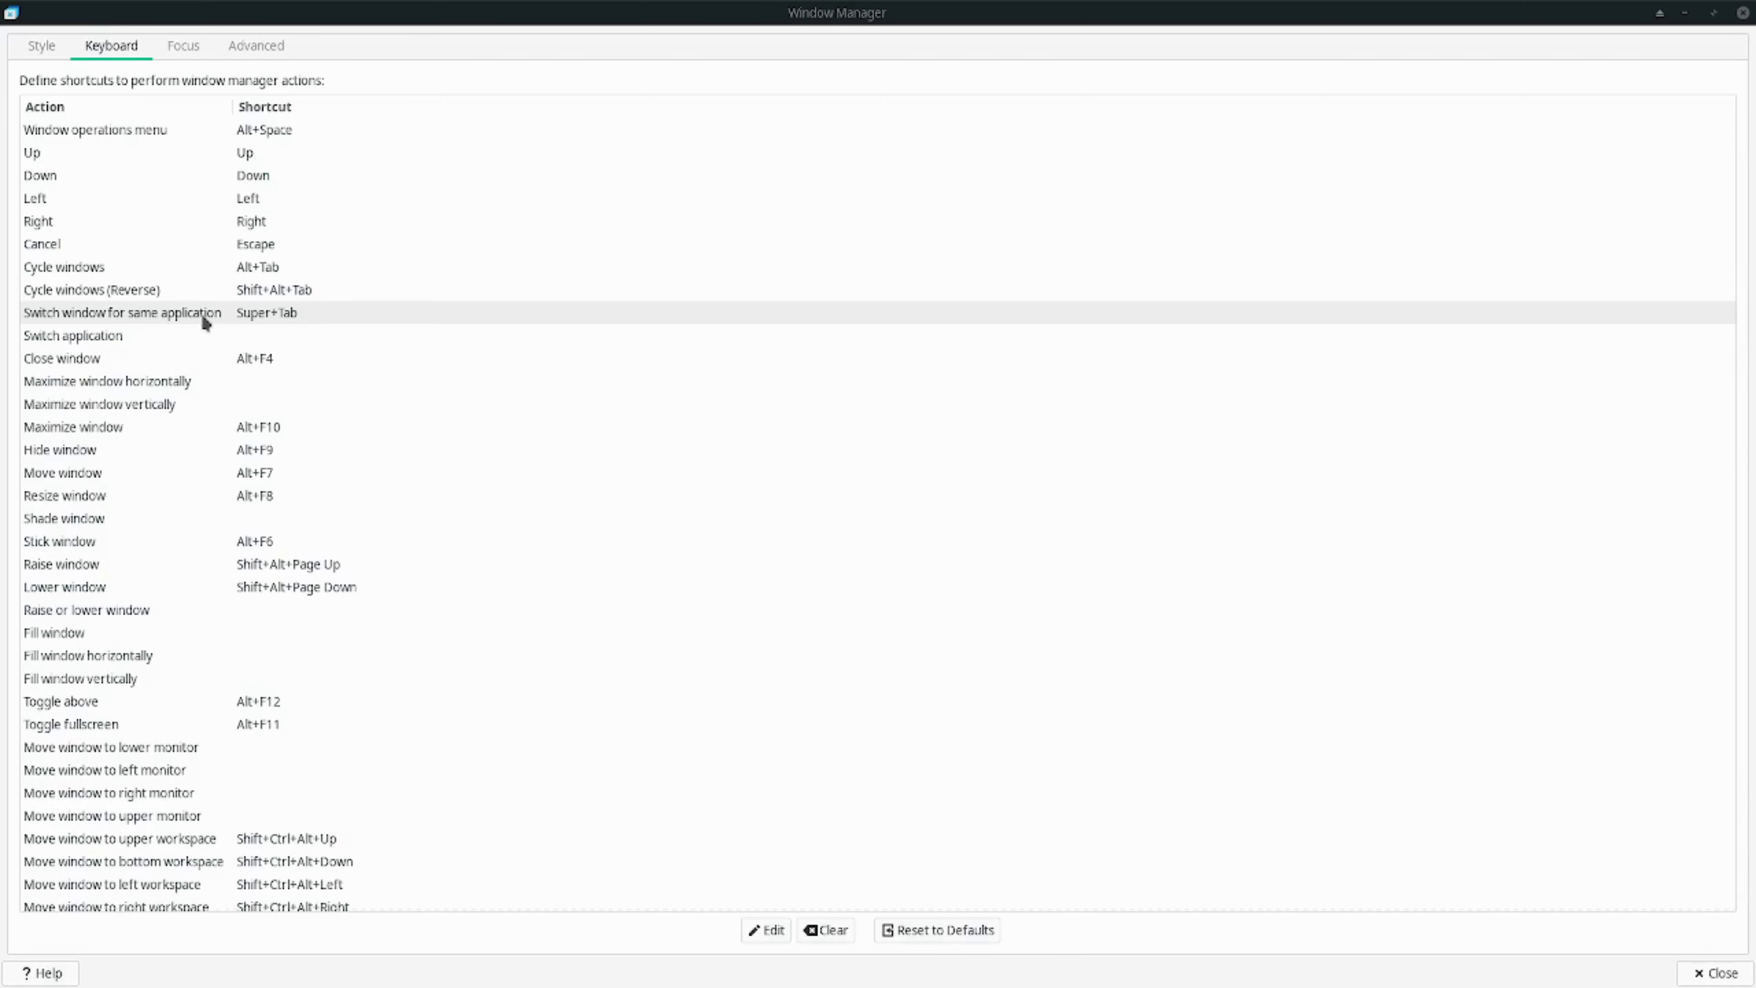
{"action": "key", "text": "alt+Tab"}
{"action": "scroll", "coordinate": [200, 313], "scroll_direction": "down", "scroll_amount": 4}
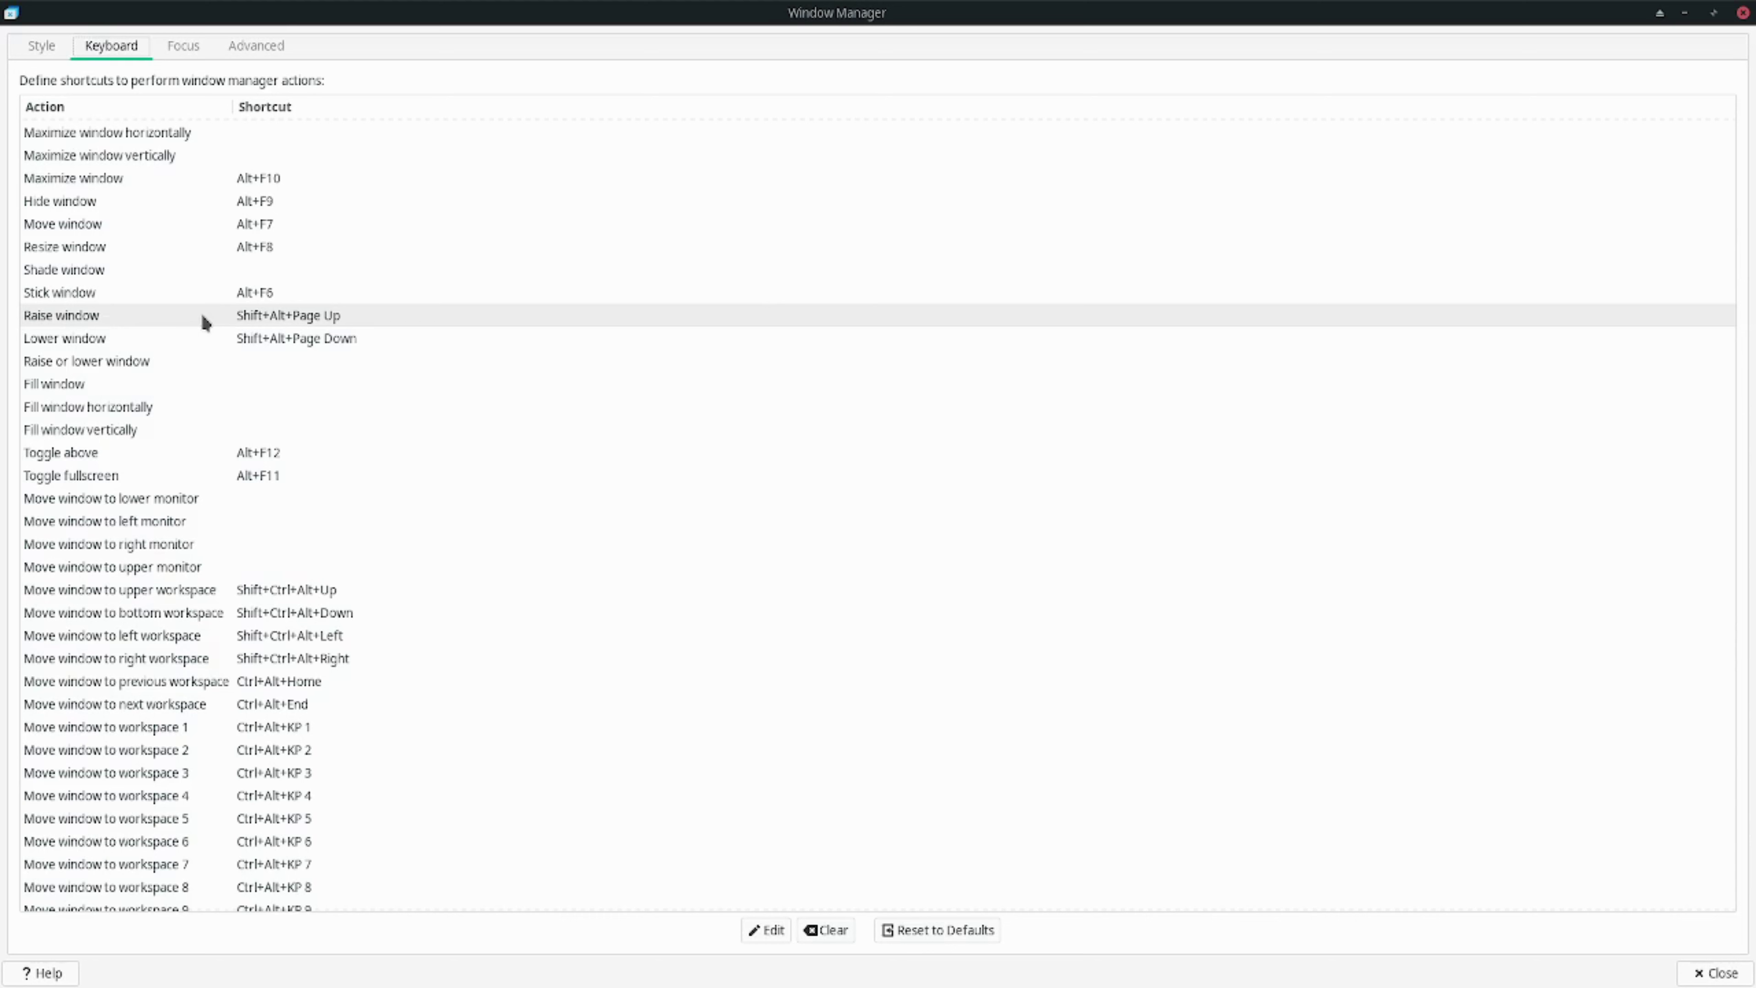
{"action": "key", "text": "alt+Tab"}
{"action": "key", "text": "alt+Tab"}
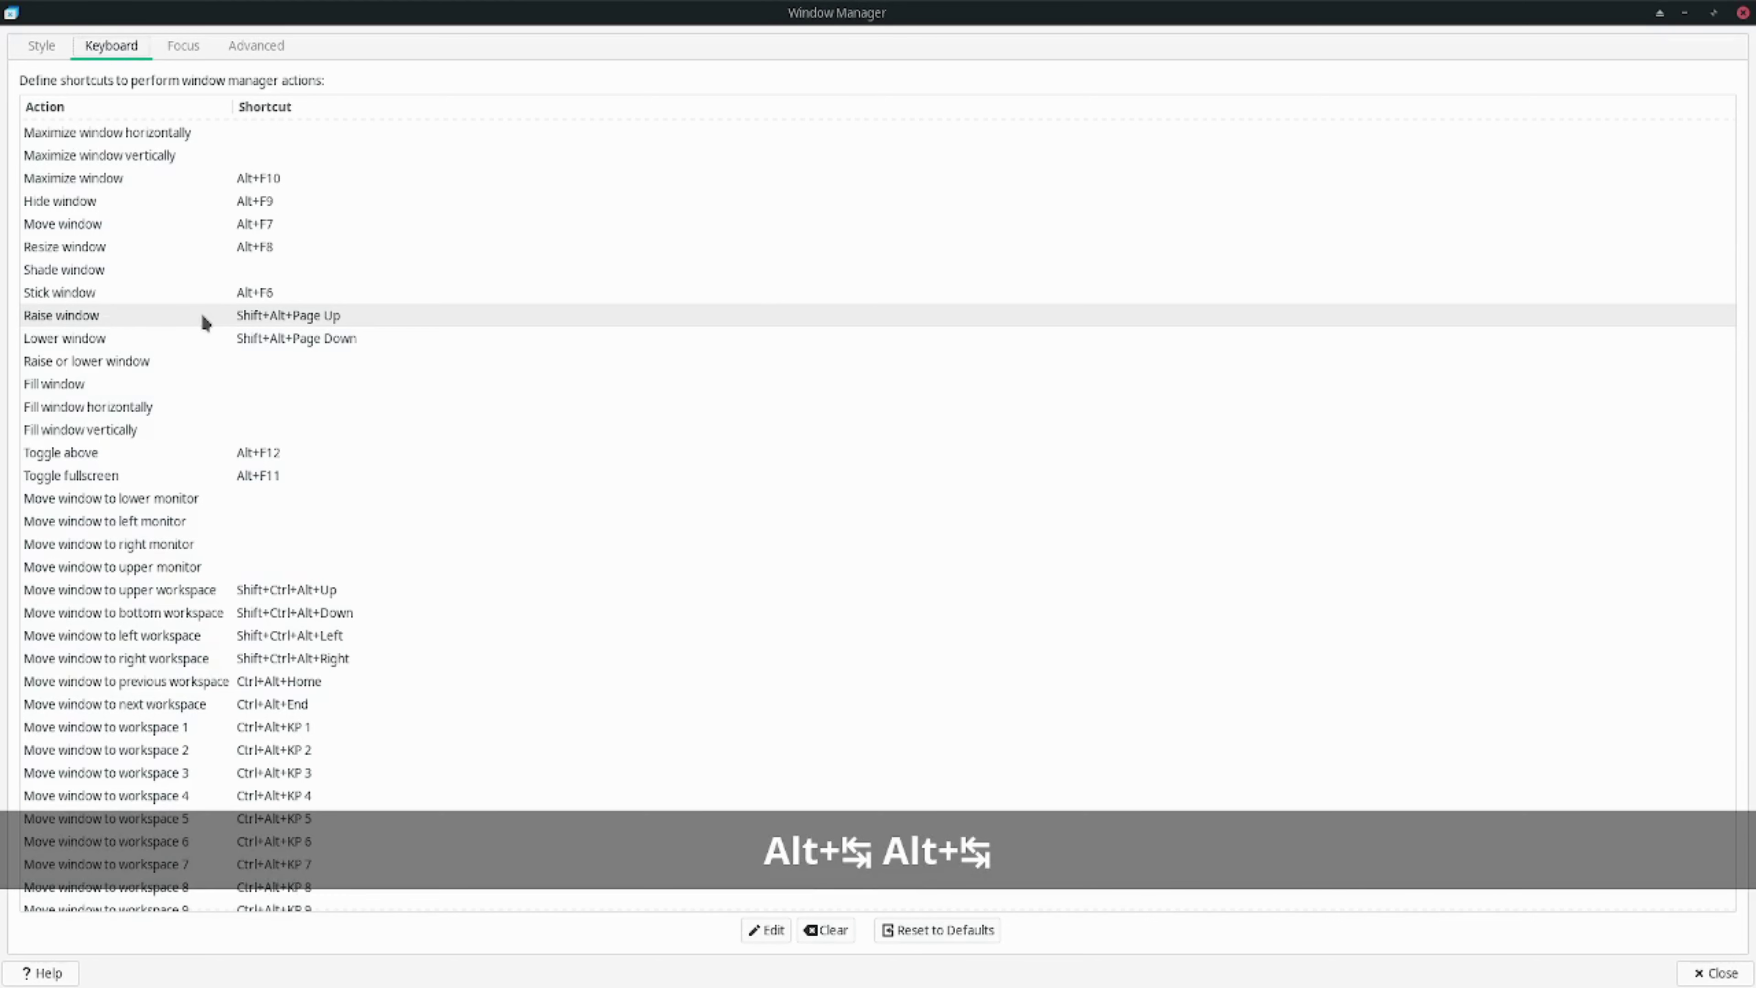
{"action": "scroll", "coordinate": [202, 319], "scroll_direction": "down", "scroll_amount": 1}
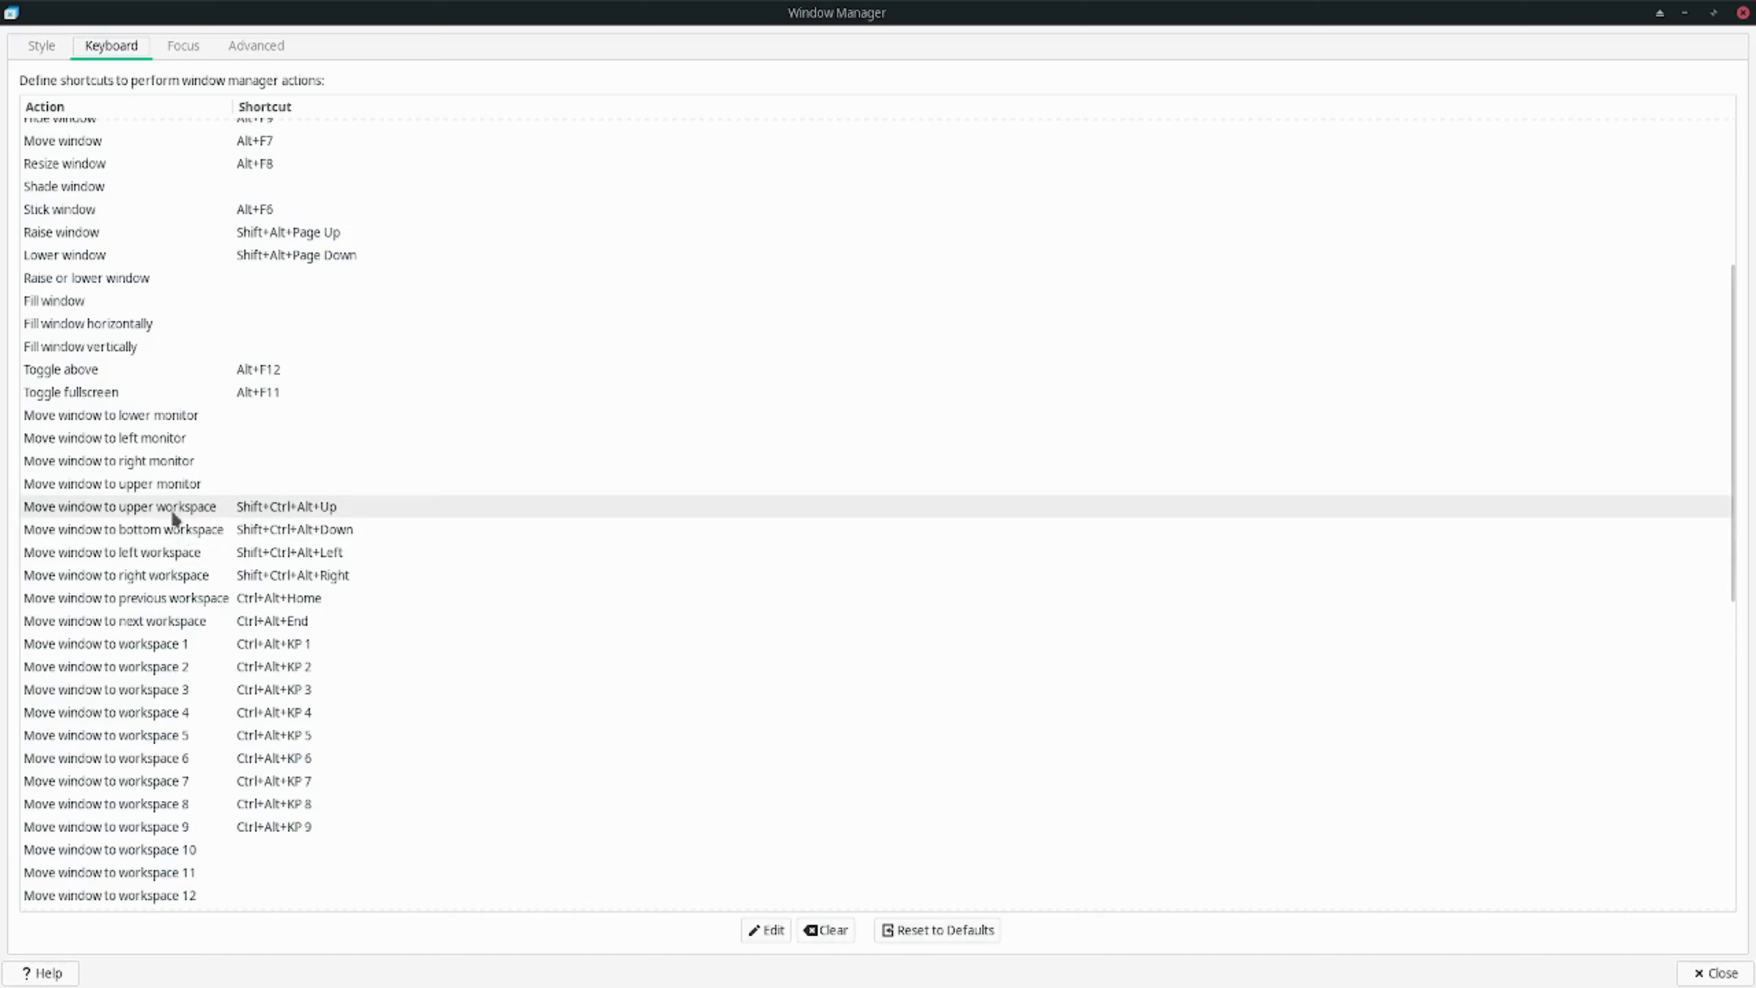
{"action": "scroll", "coordinate": [177, 599], "scroll_direction": "down", "scroll_amount": 4}
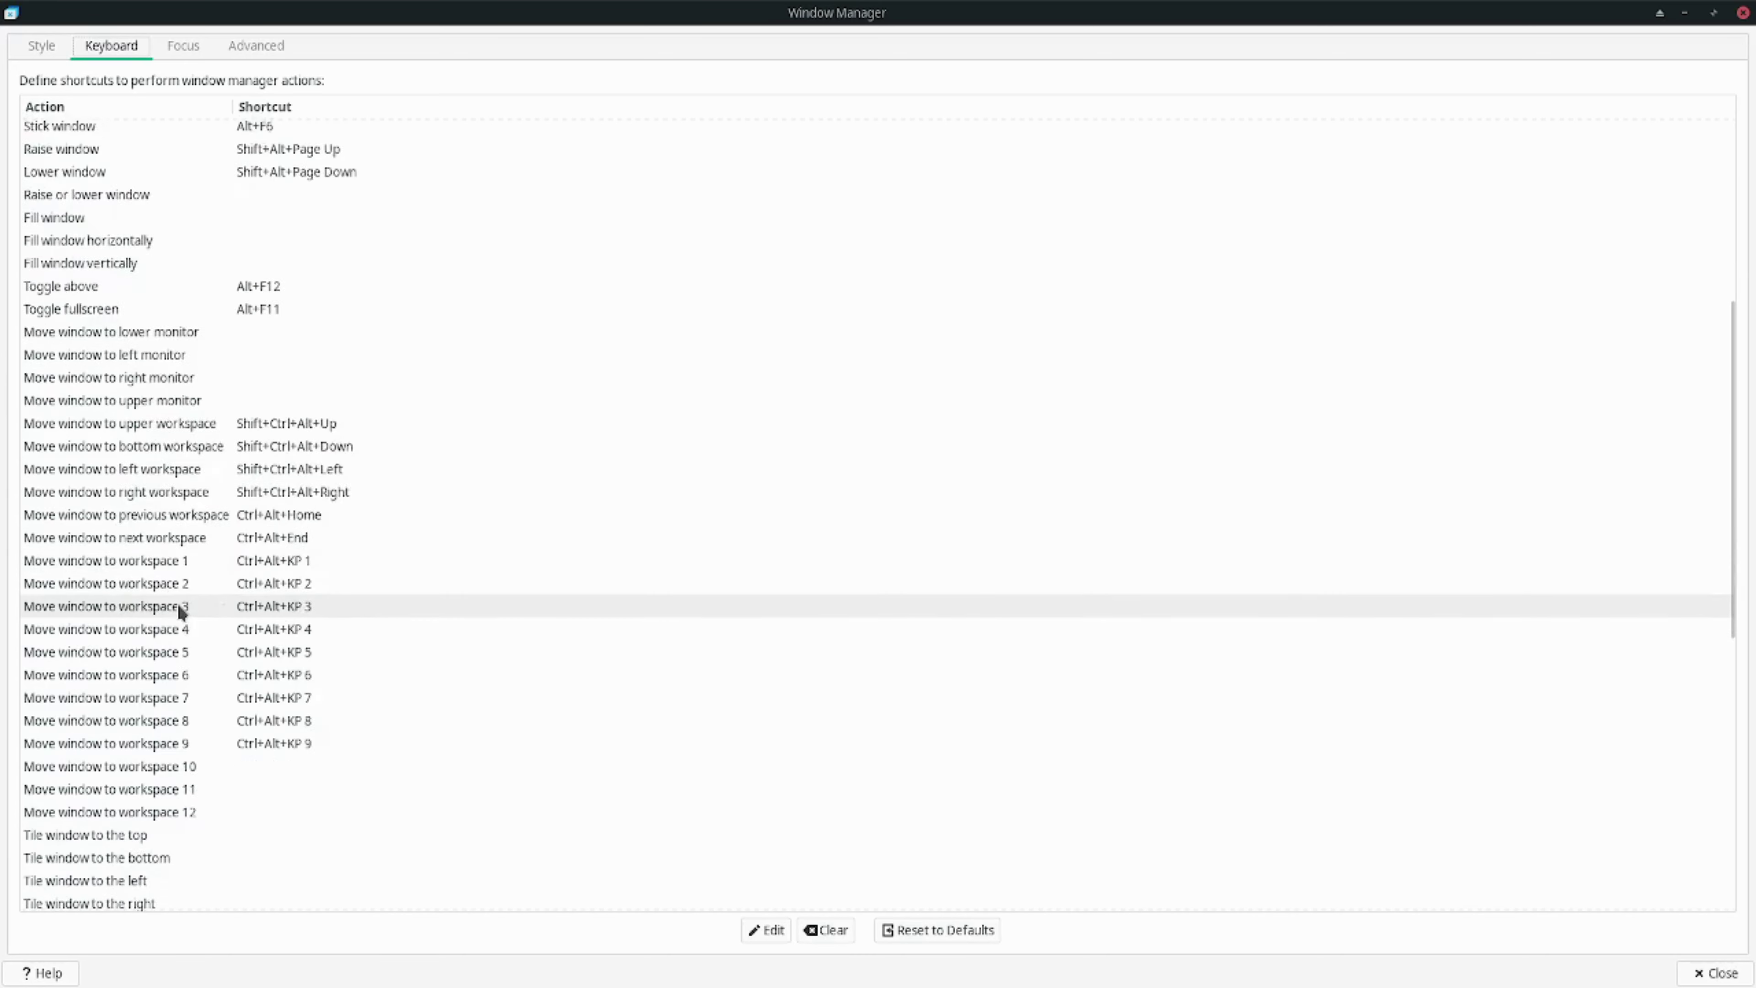
{"action": "scroll", "coordinate": [177, 602], "scroll_direction": "up", "scroll_amount": 3}
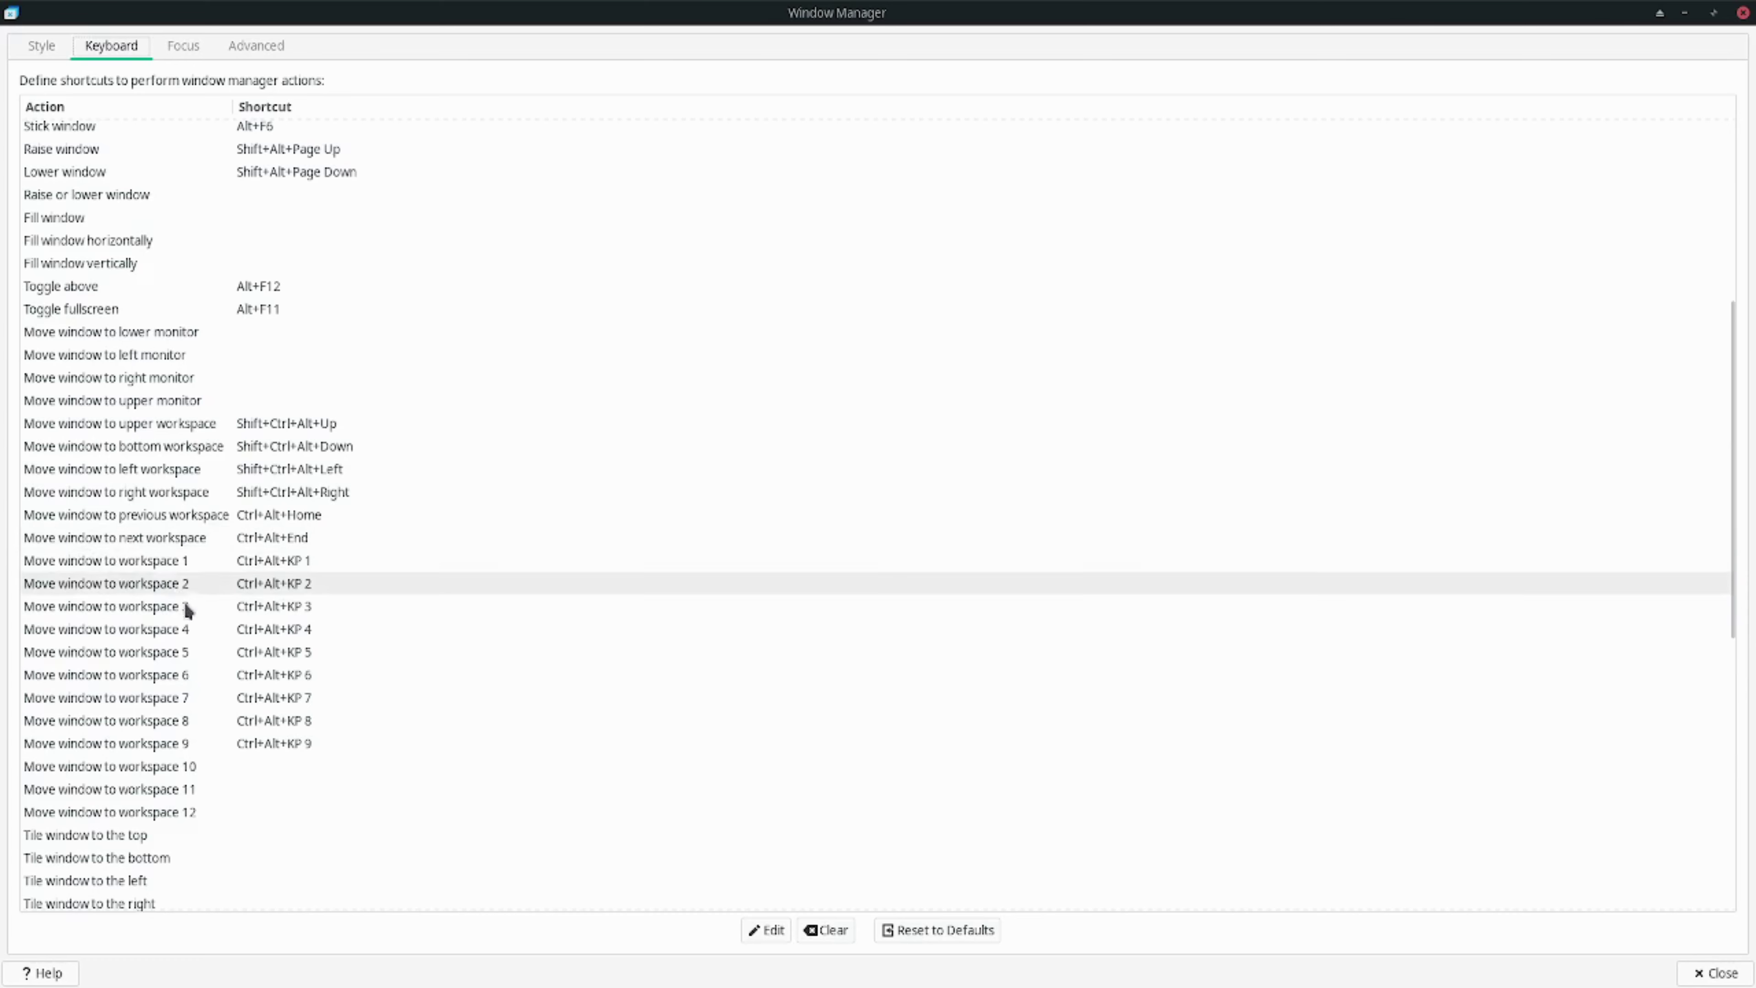
{"action": "scroll", "coordinate": [217, 755], "scroll_direction": "down", "scroll_amount": 5}
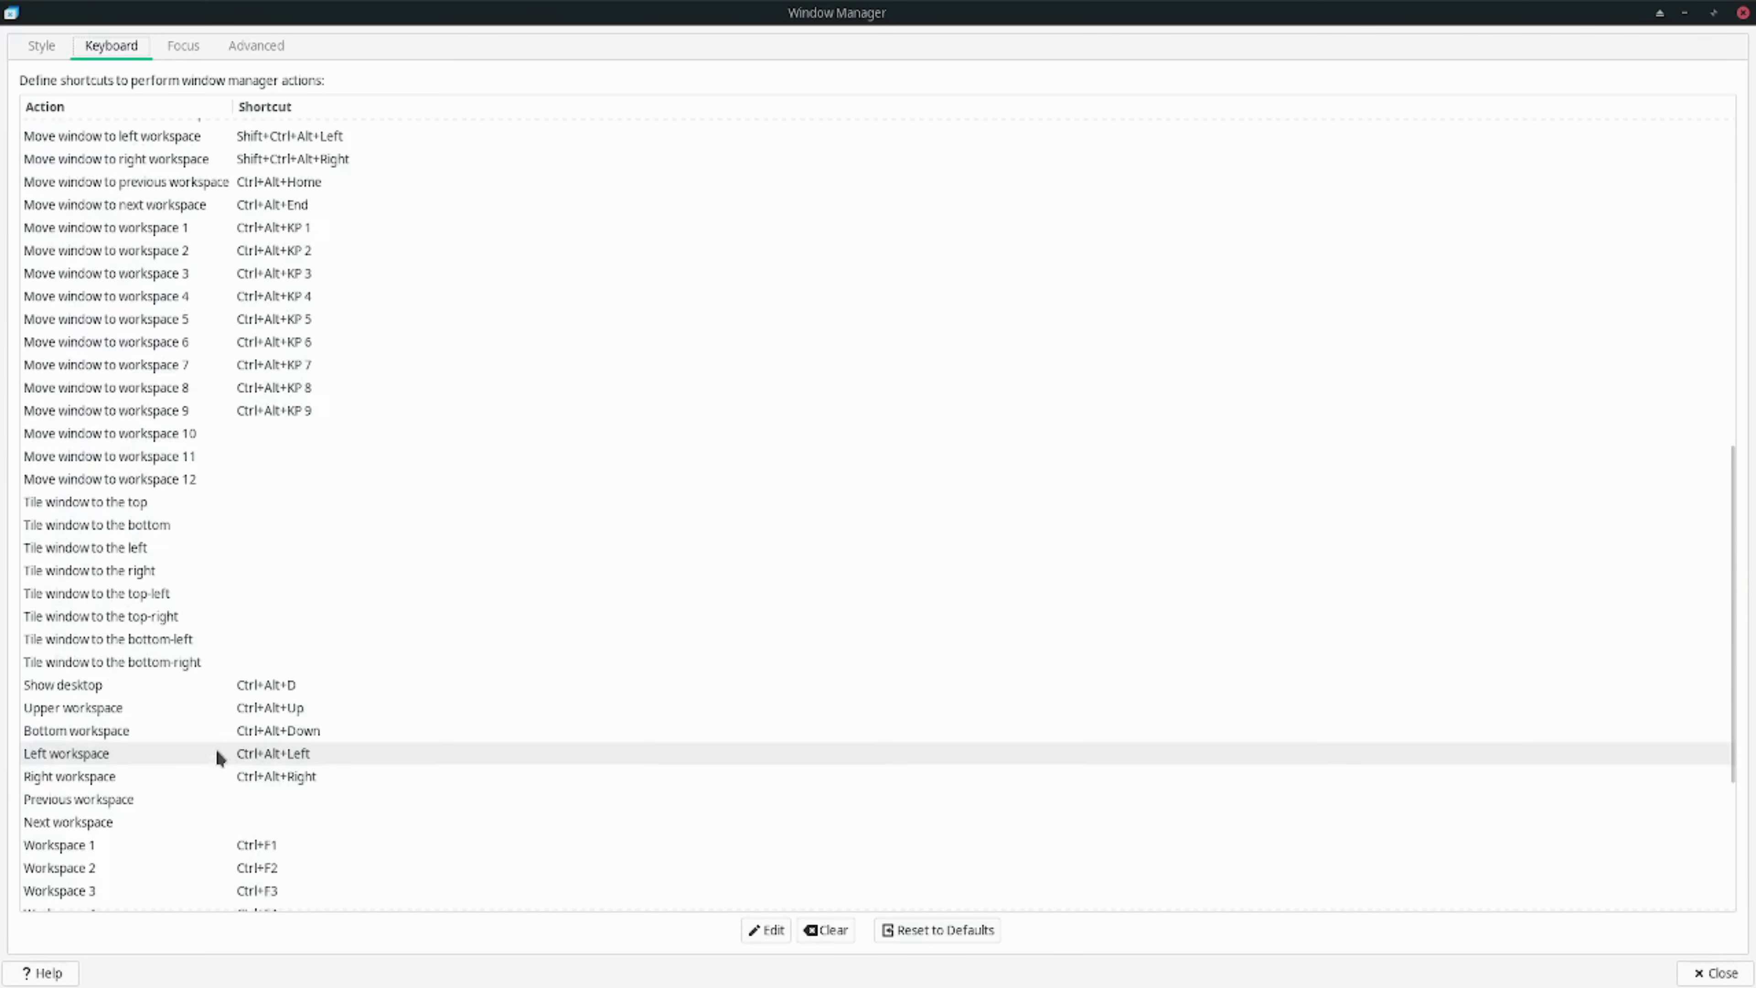
{"action": "scroll", "coordinate": [223, 756], "scroll_direction": "up", "scroll_amount": 5}
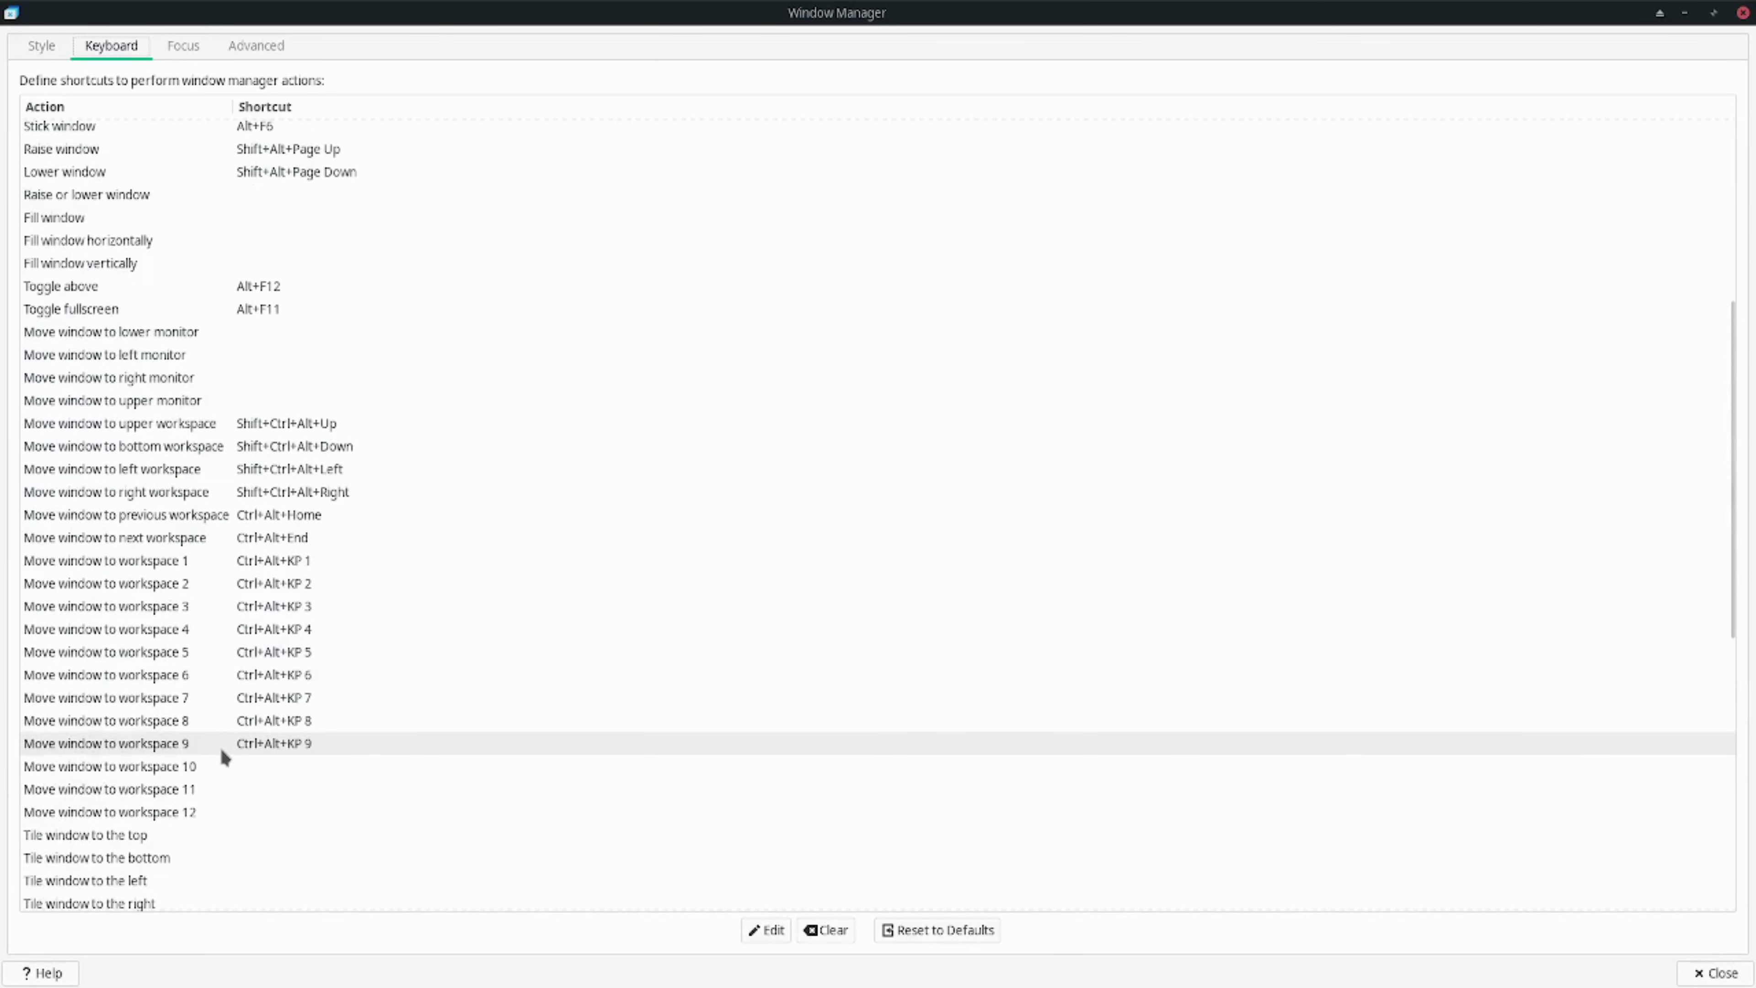
{"action": "scroll", "coordinate": [220, 750], "scroll_direction": "up", "scroll_amount": 4}
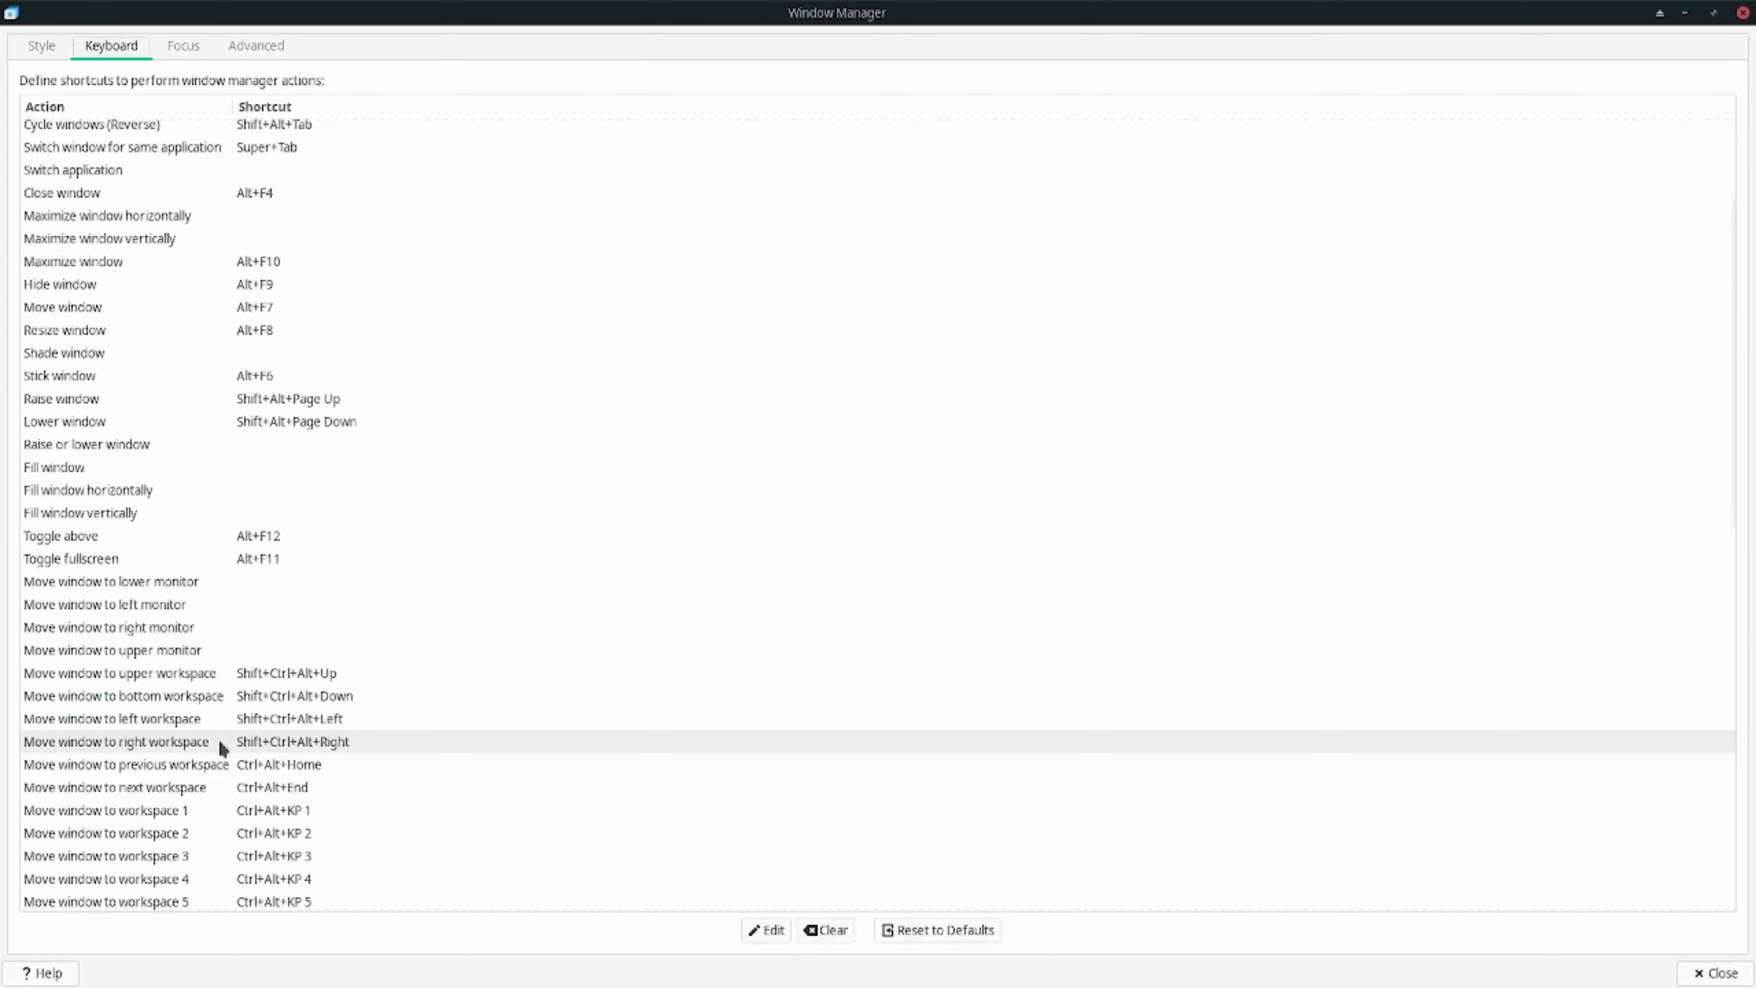
{"action": "scroll", "coordinate": [220, 743], "scroll_direction": "down", "scroll_amount": 12}
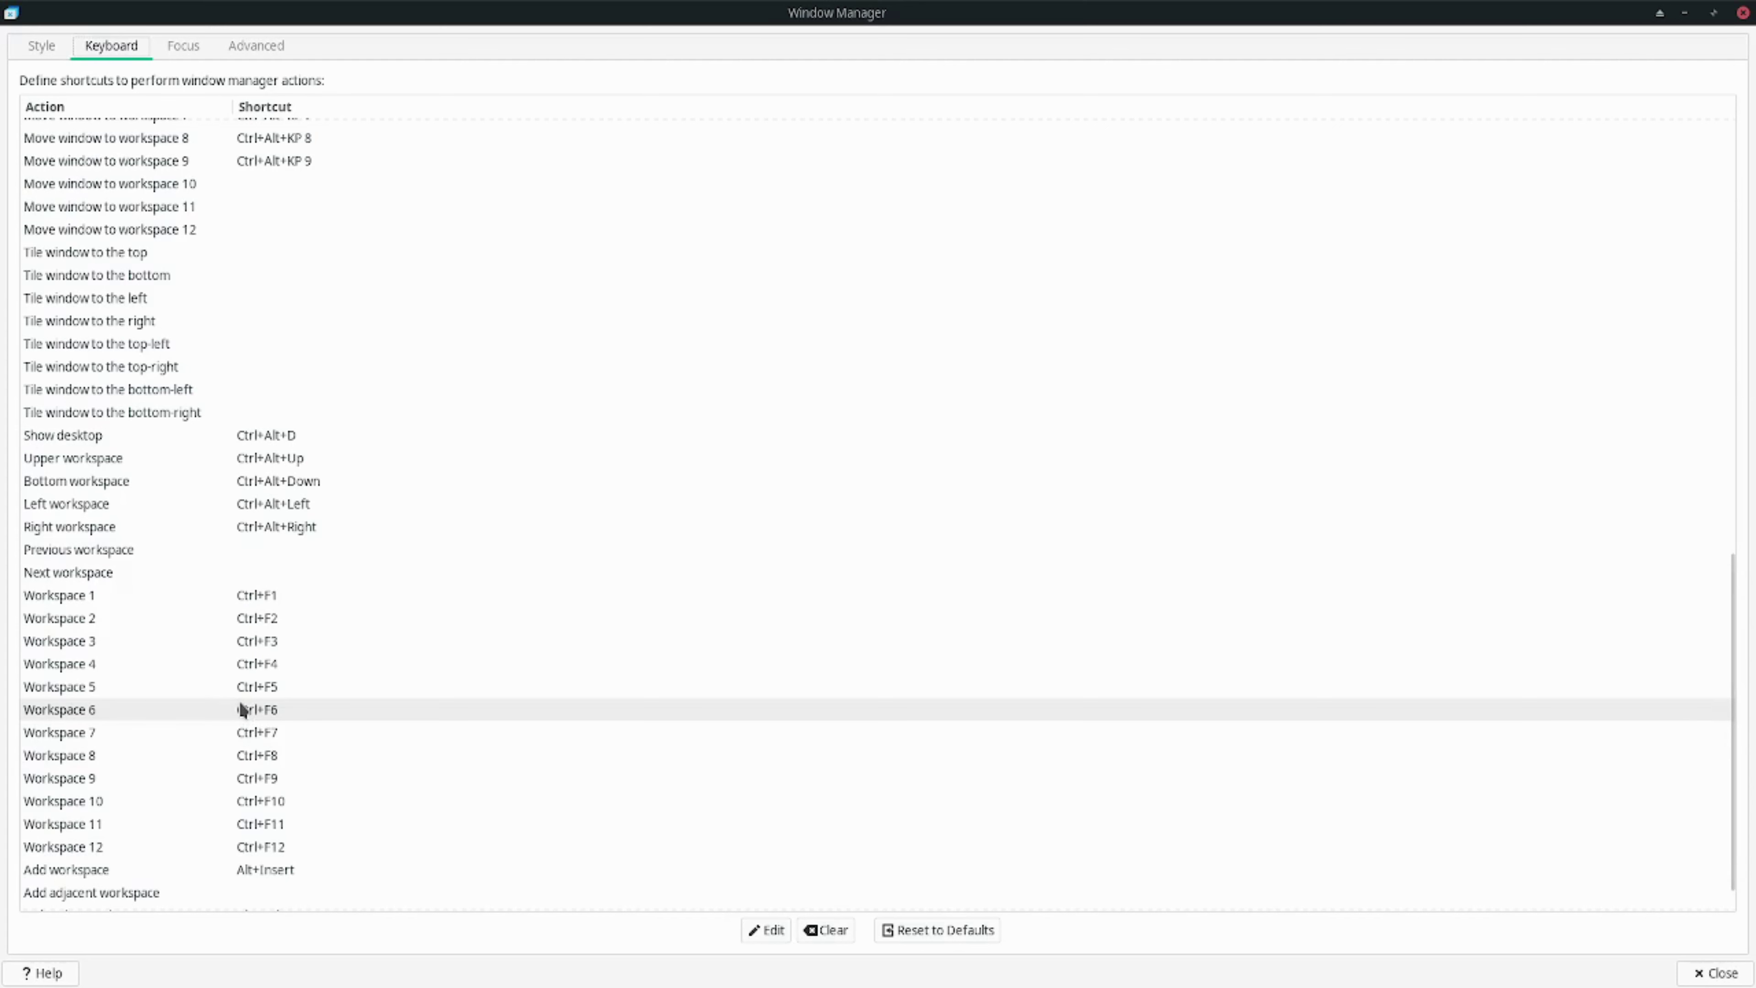
{"action": "scroll", "coordinate": [242, 709], "scroll_direction": "down", "scroll_amount": 1}
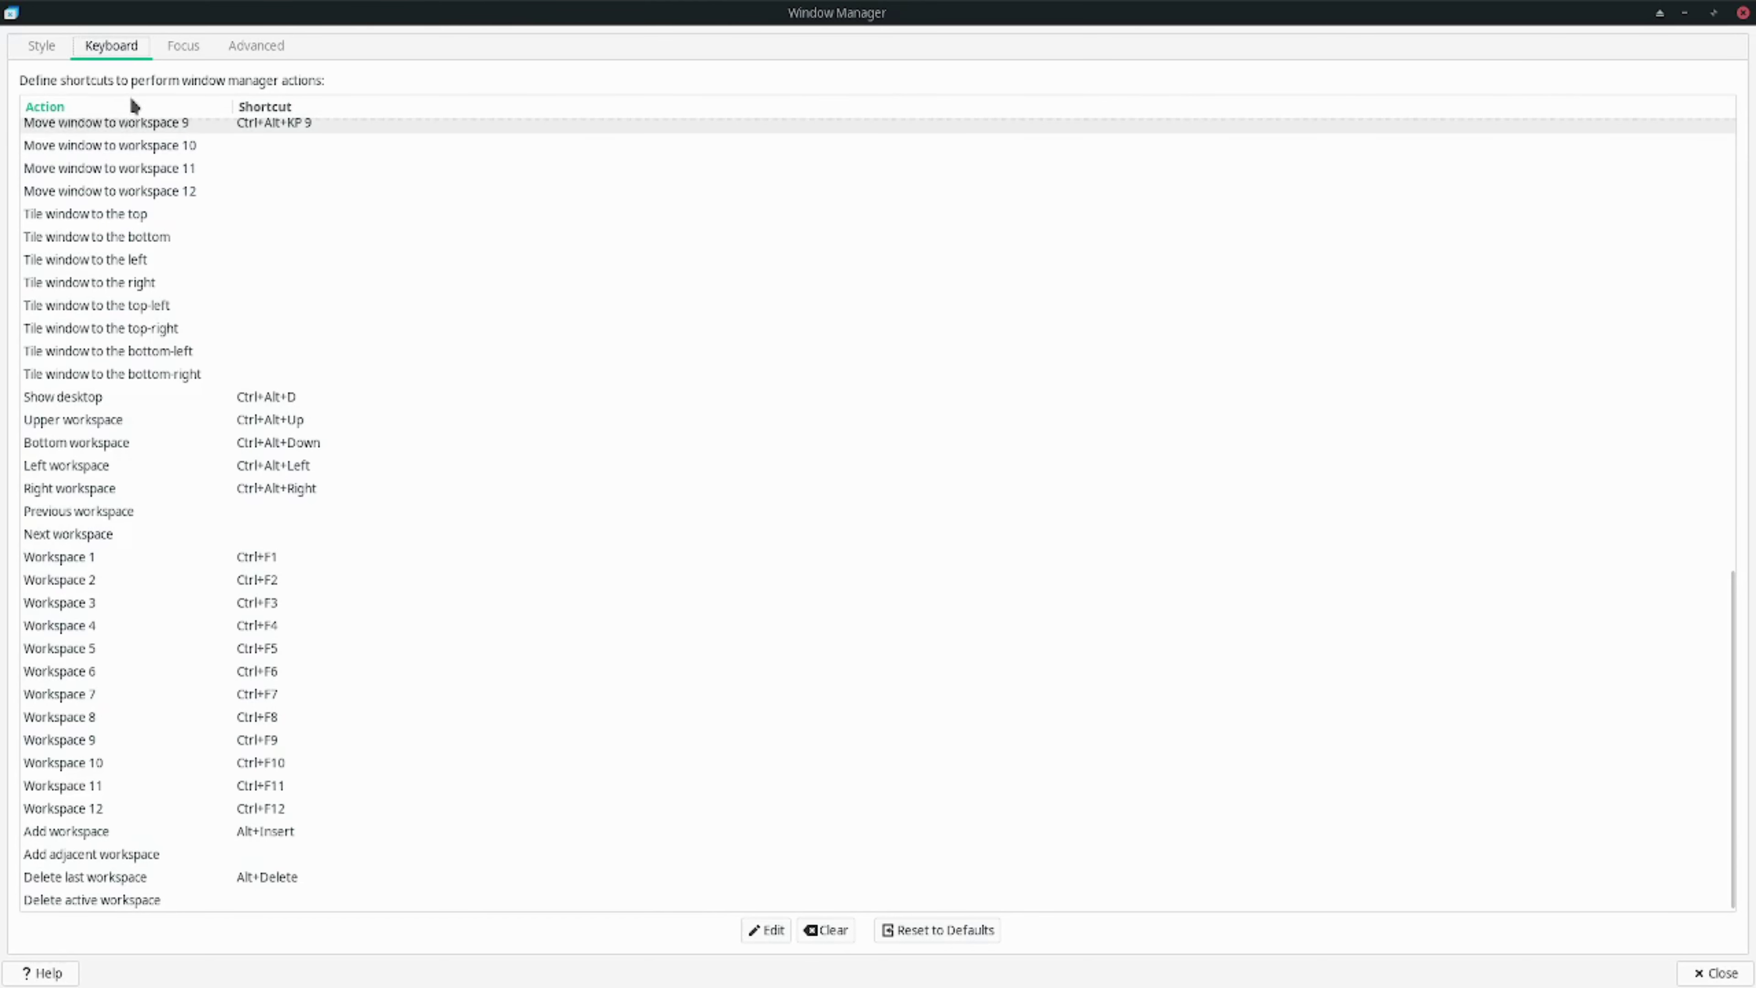
Look over the Window Manager's focus, advanced and style settings, and close the window
{"action": "left_click", "coordinate": [174, 63]}
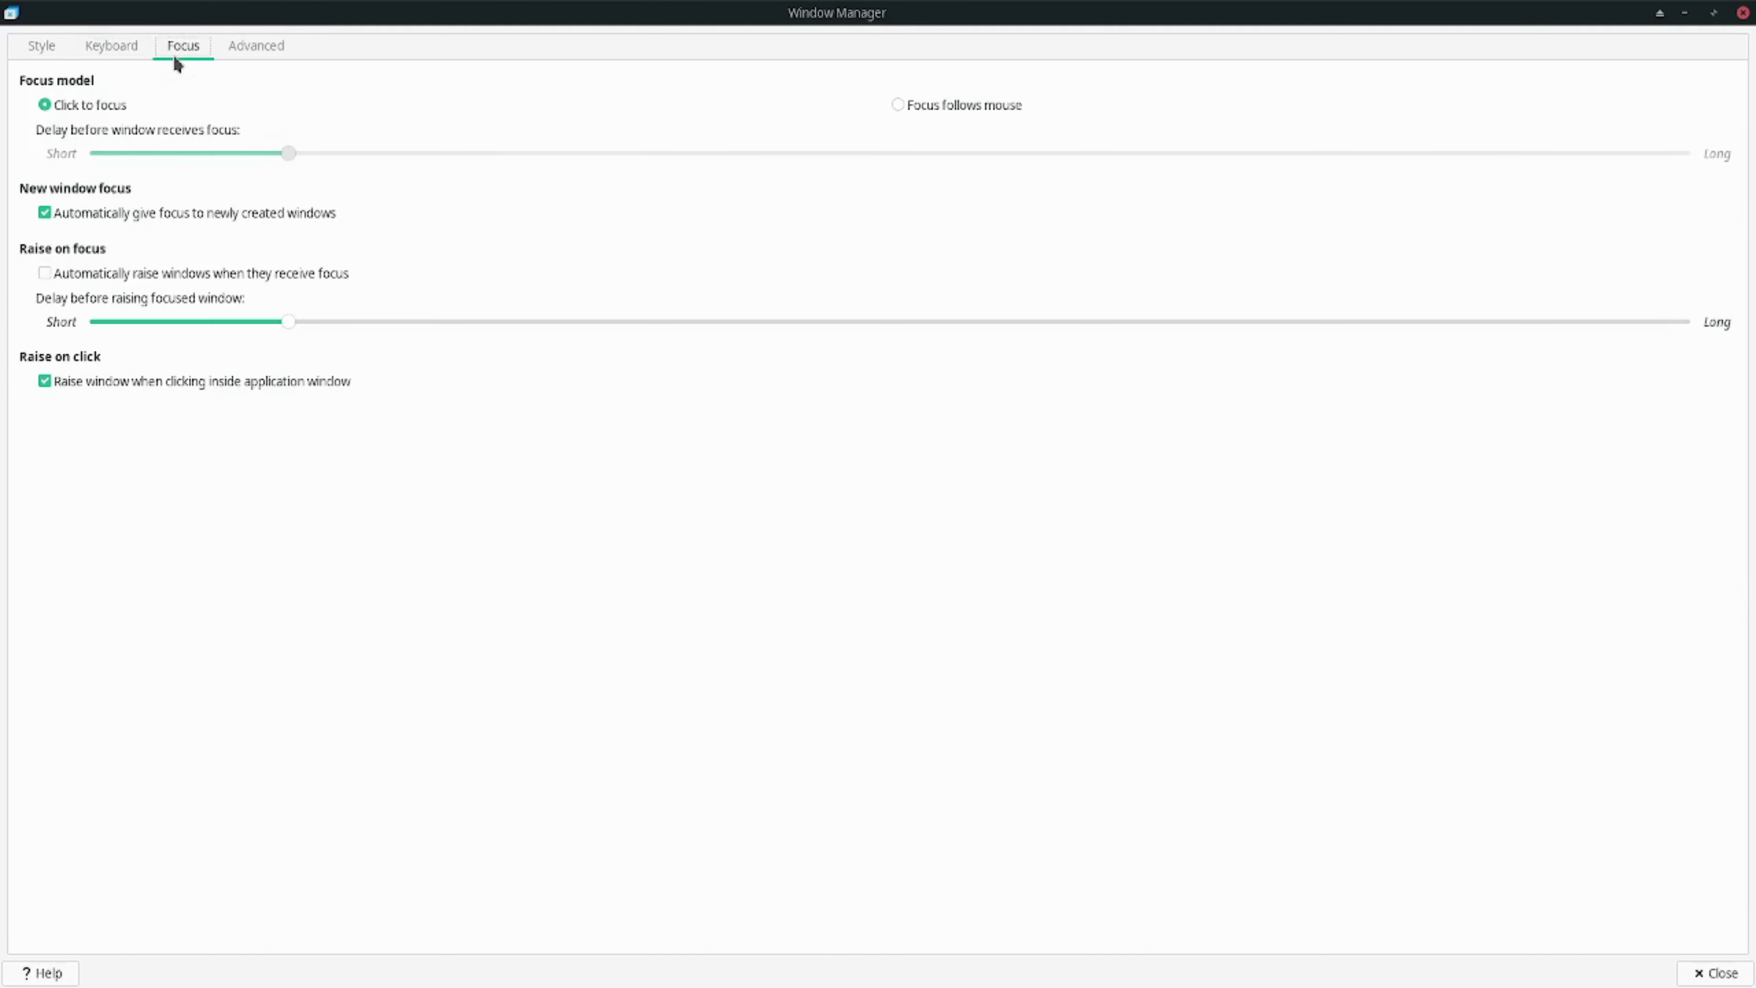
{"action": "left_click", "coordinate": [216, 55]}
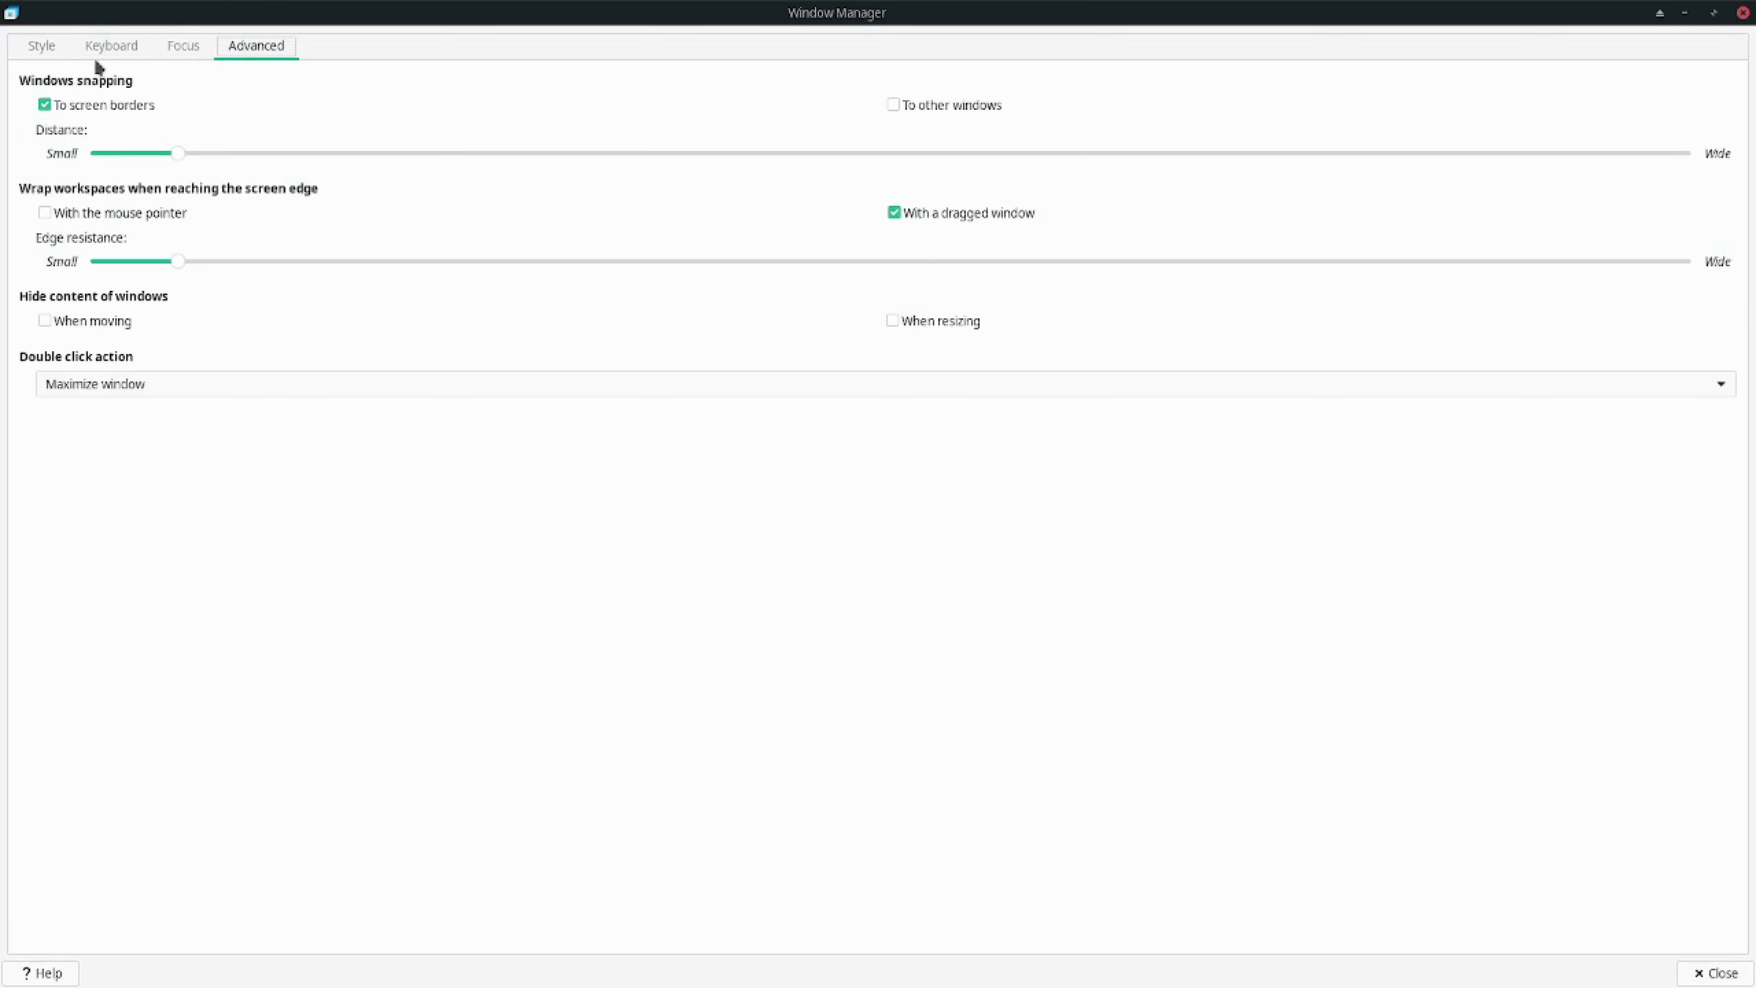
{"action": "left_click", "coordinate": [43, 49]}
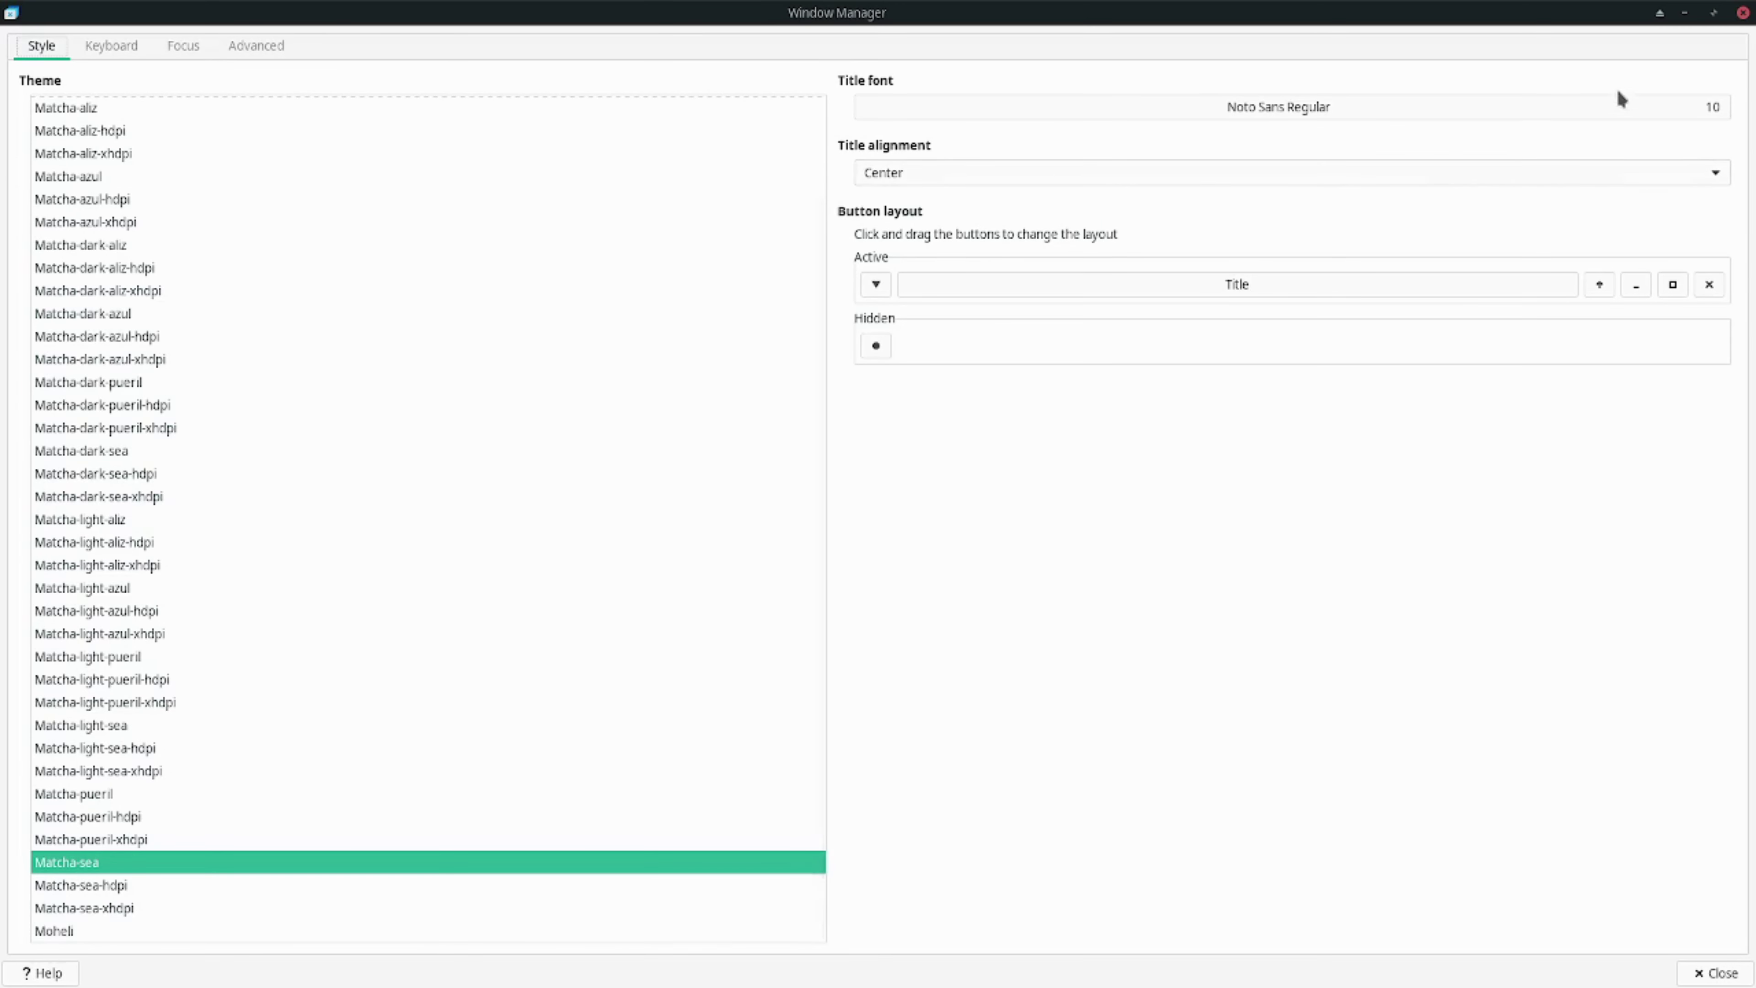
{"action": "left_click", "coordinate": [1743, 12]}
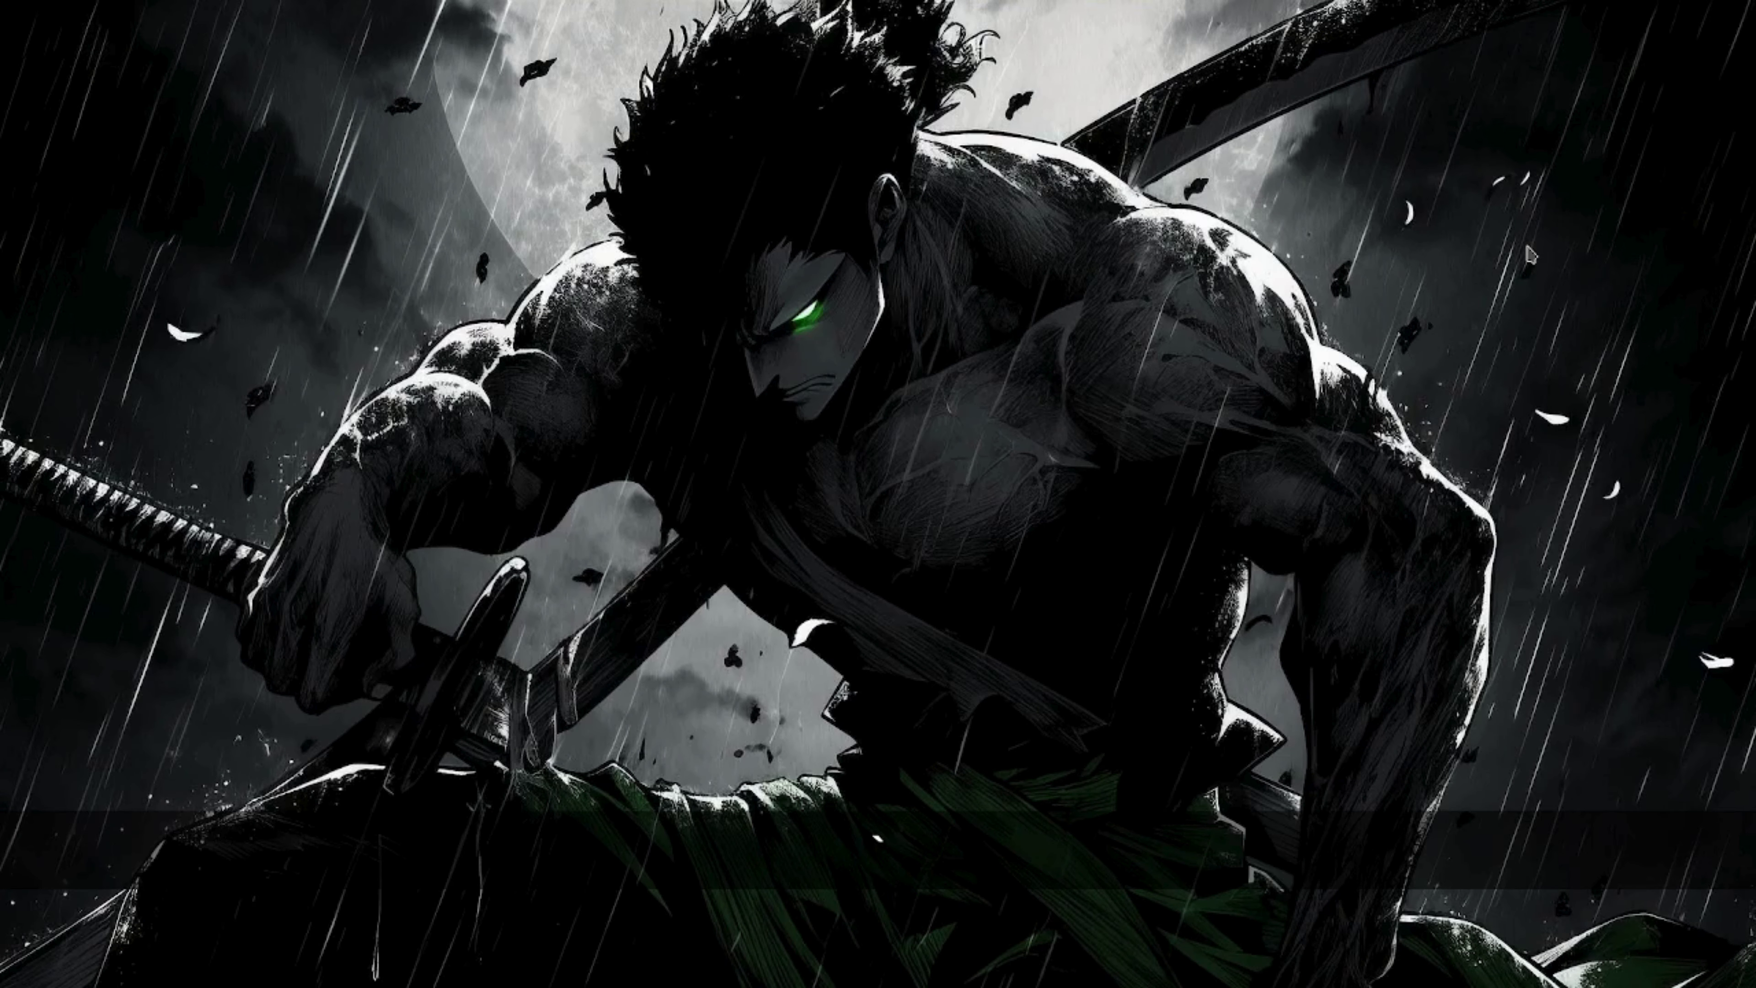
Reopen the Keyboard settings with the search term "key" and show the application shortcuts
{"action": "type", "text": "`key"}
{"action": "key", "text": "Return"}
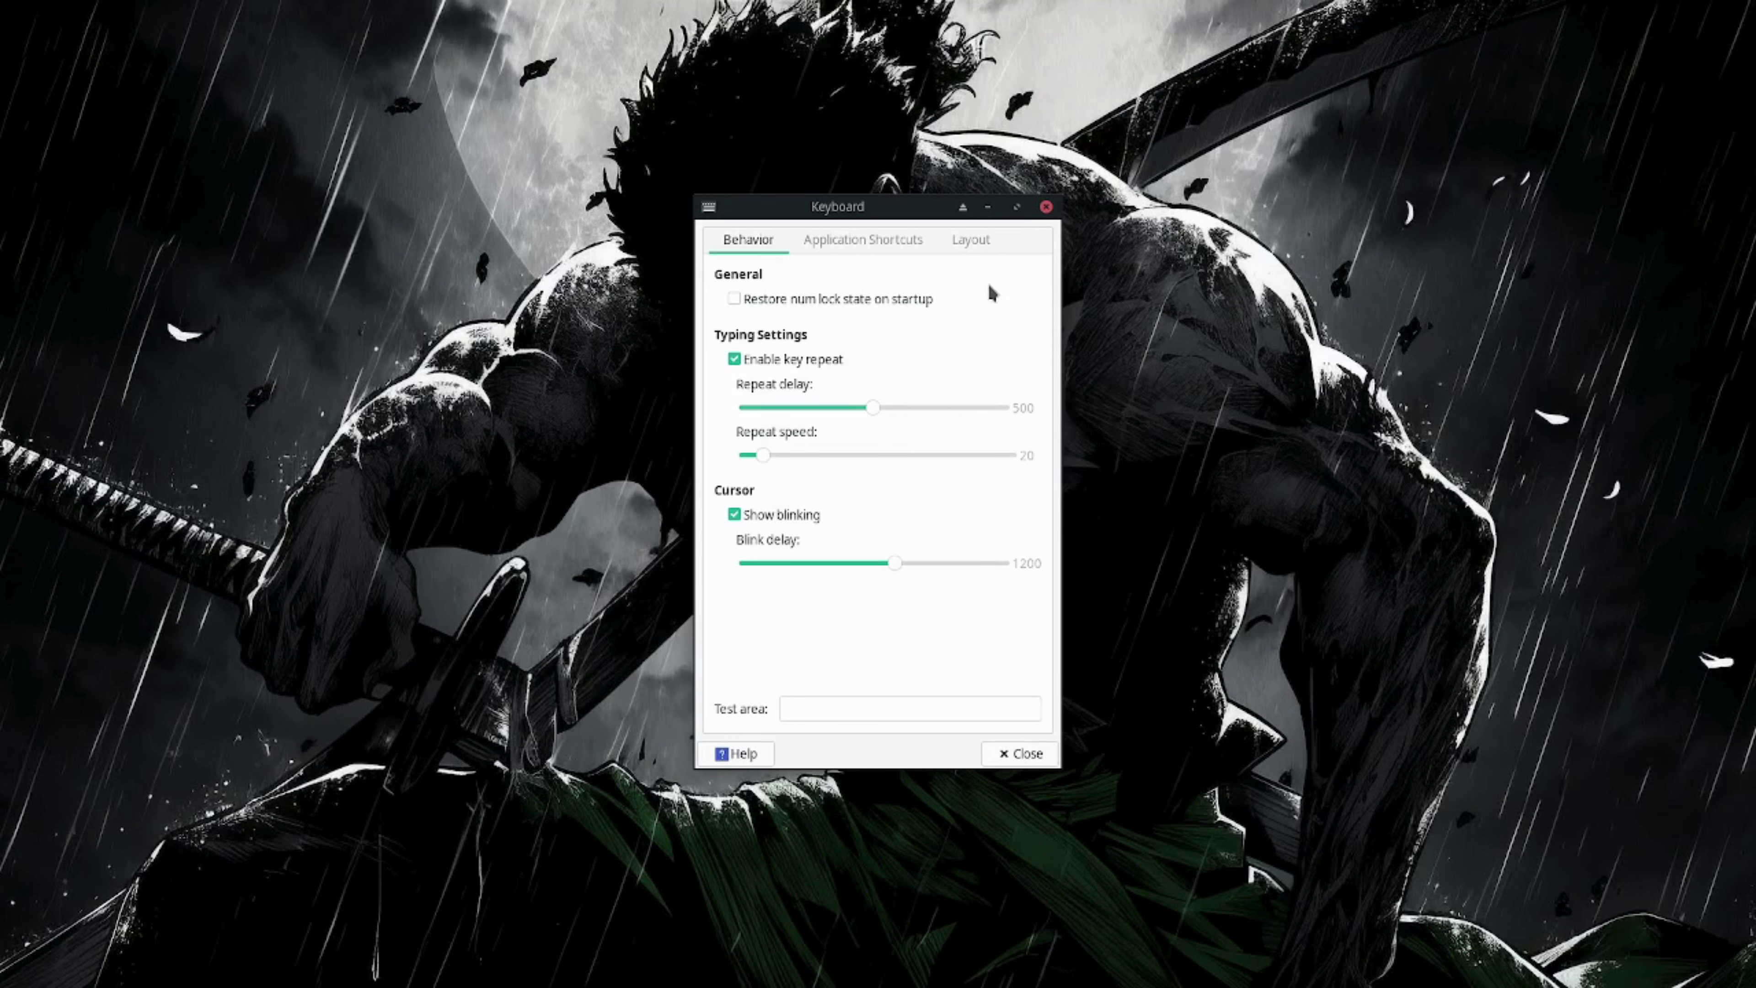
{"action": "left_click", "coordinate": [910, 242]}
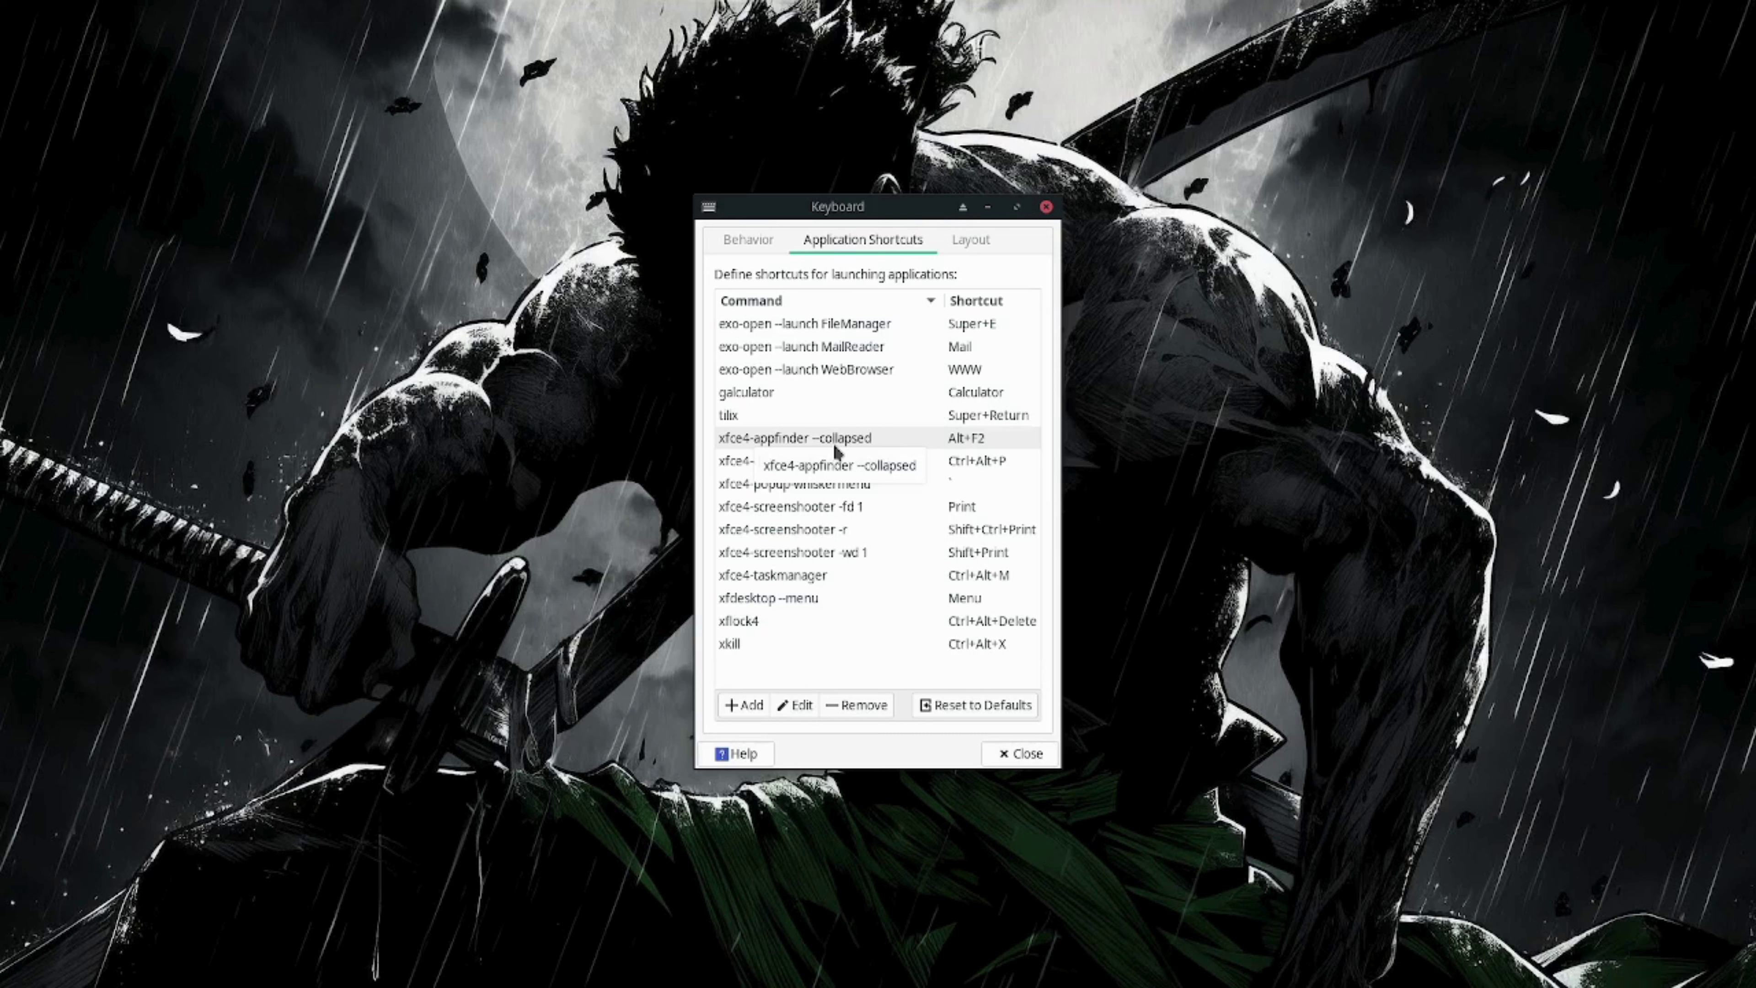
Bring up the collapsed Application Finder over the Keyboard settings and search it for "fire"
{"action": "key", "text": "alt+F3"}
{"action": "key", "text": "alt+F2"}
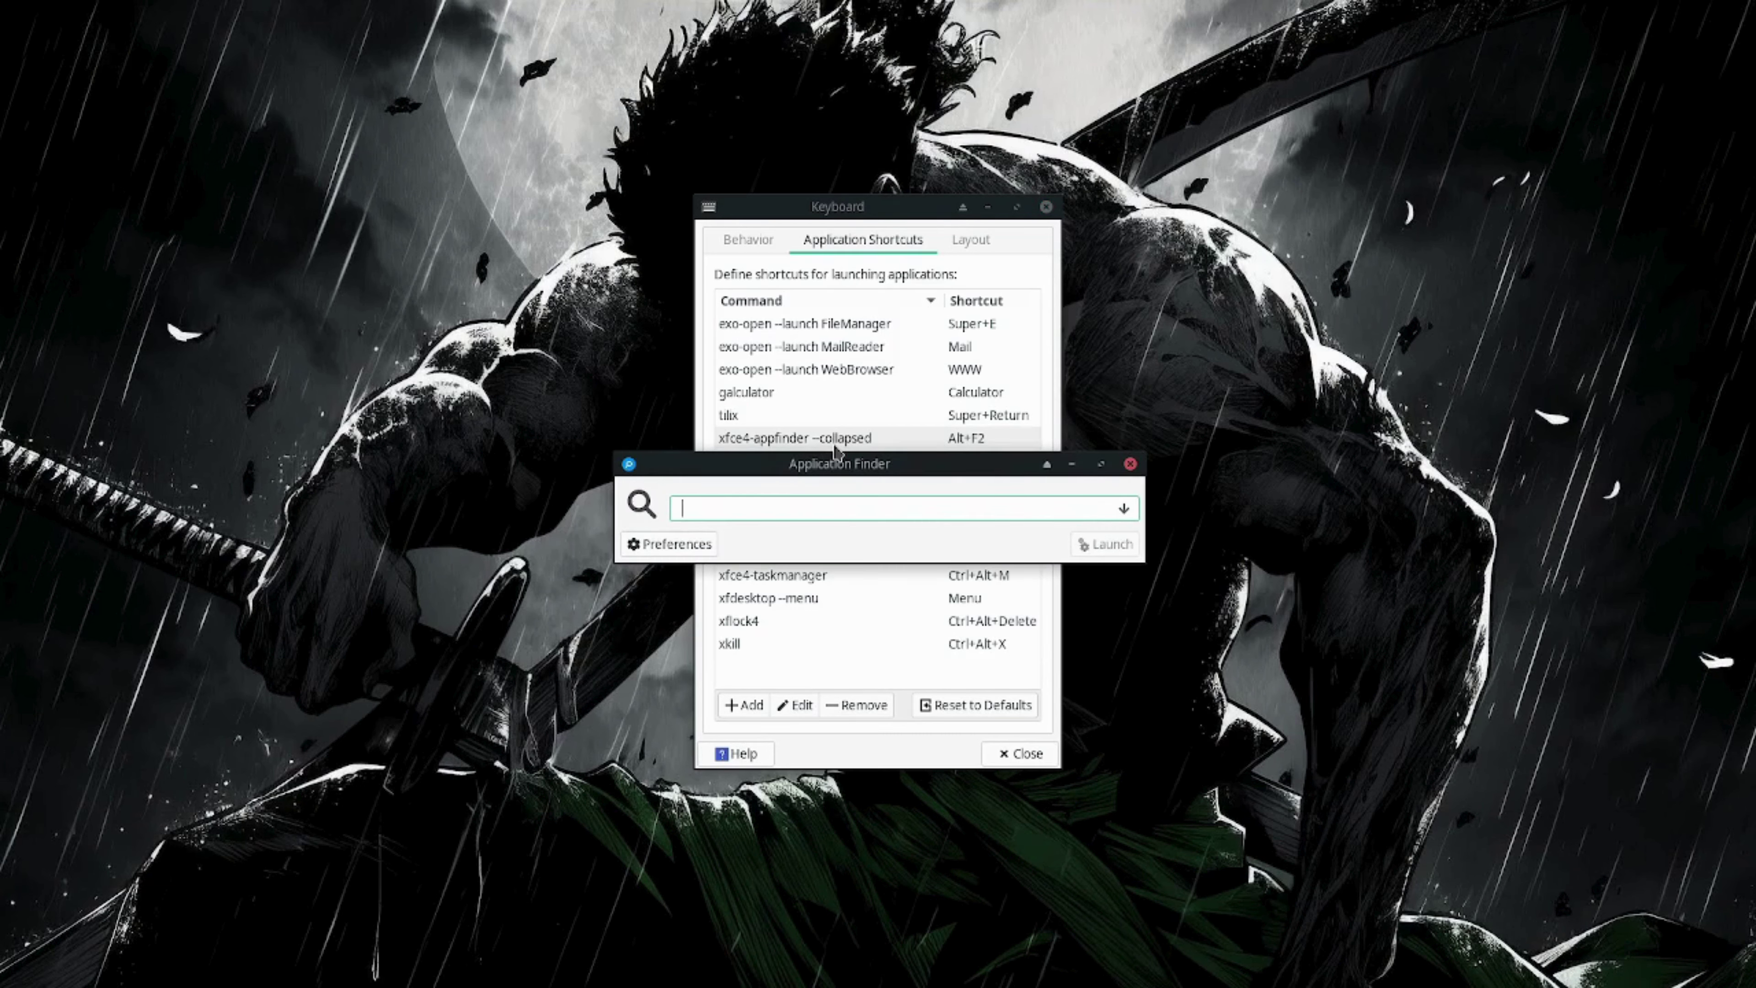
{"action": "type", "text": "fire"}
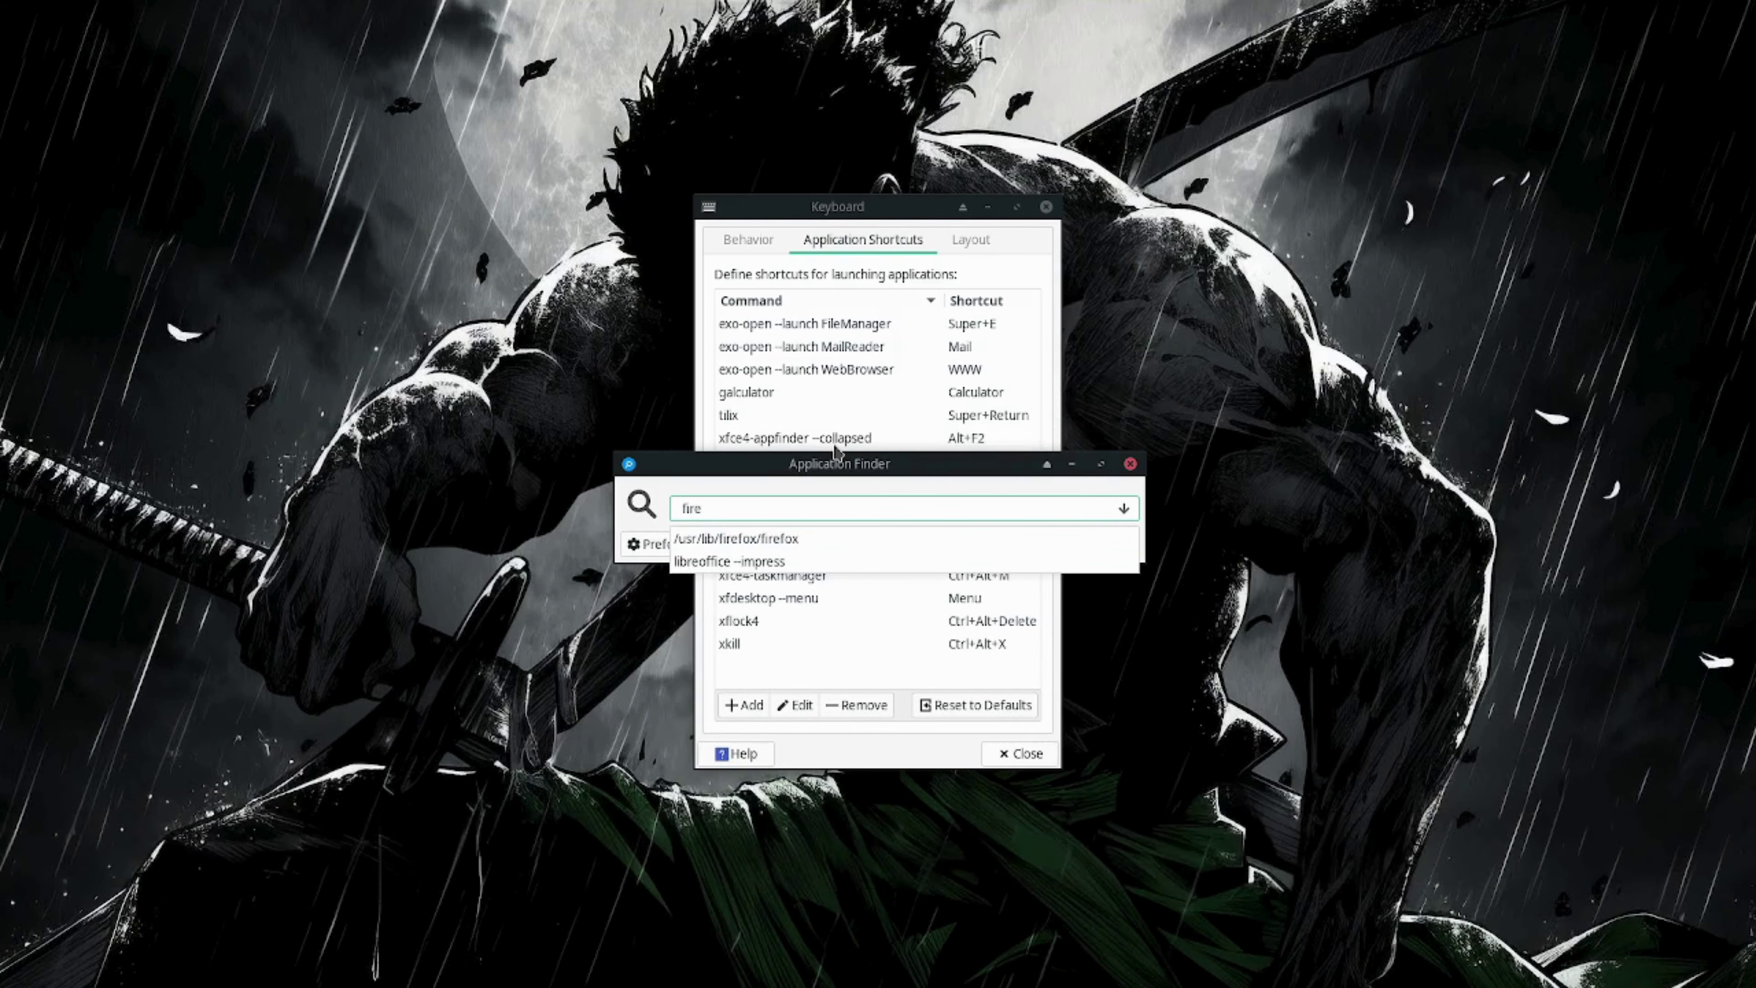
{"action": "left_click", "coordinate": [806, 476]}
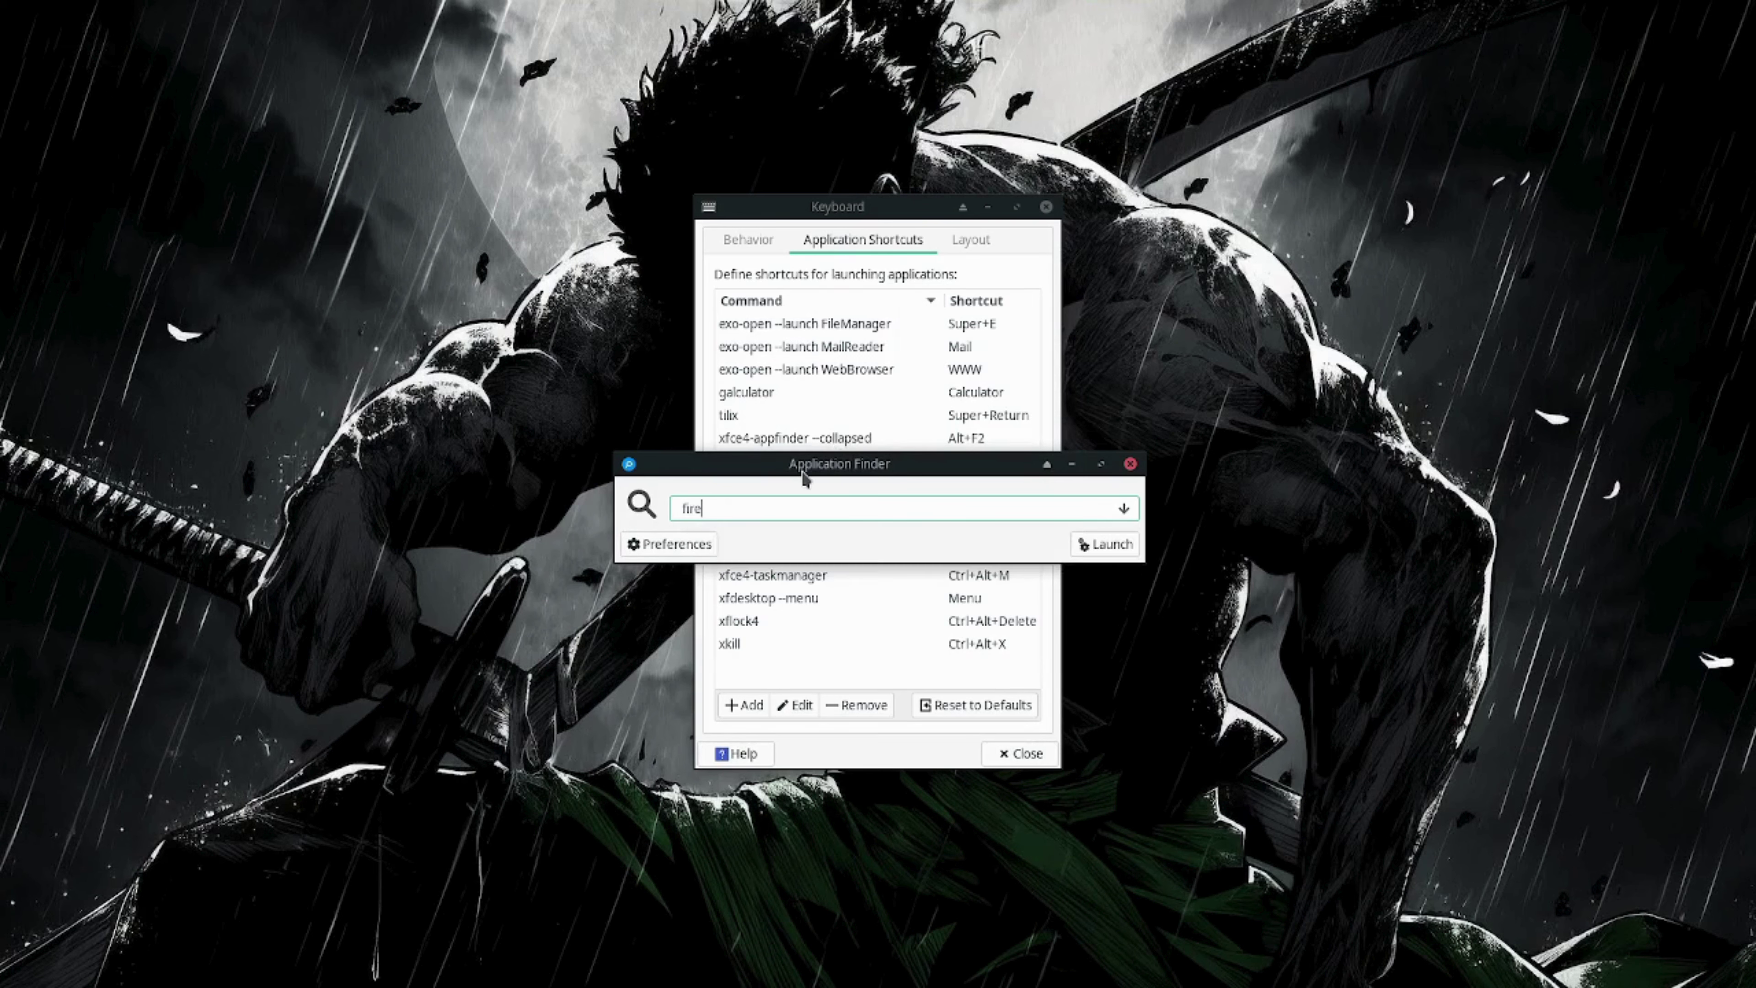
Toggle "Remember last selected category" in the Application Finder preferences, and close both the preferences and the finder
{"action": "left_click", "coordinate": [694, 544]}
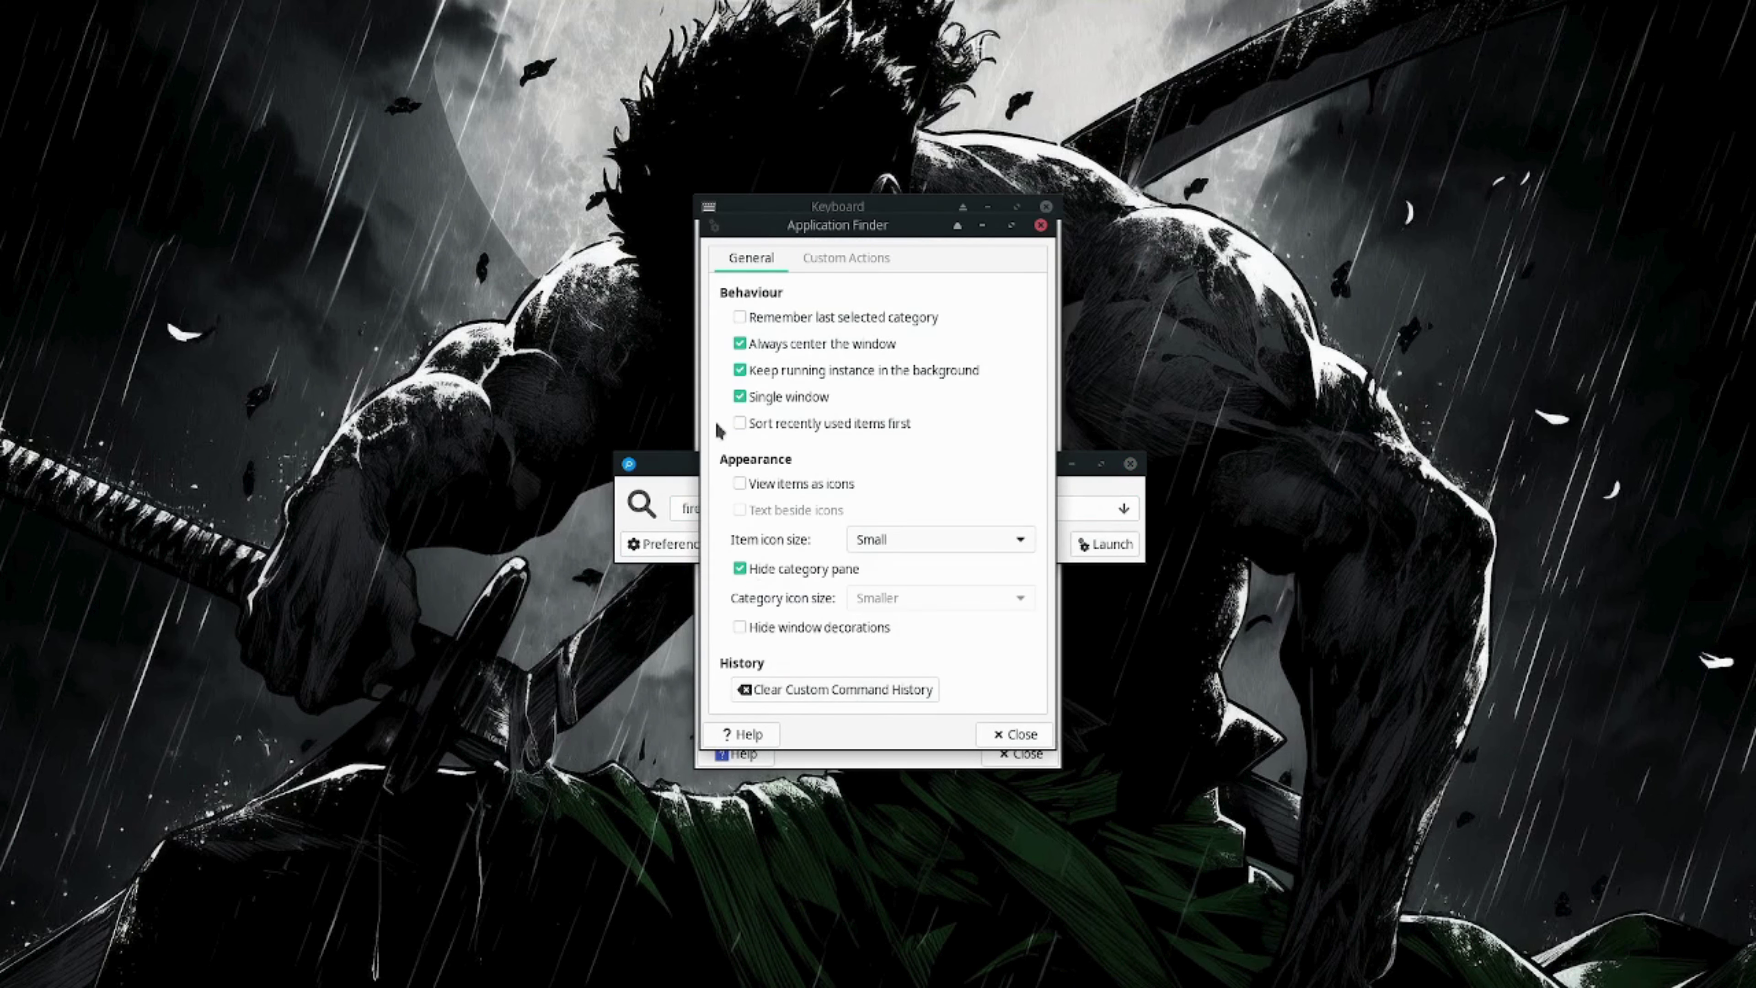
{"action": "left_click", "coordinate": [738, 317]}
{"action": "left_click", "coordinate": [1032, 737]}
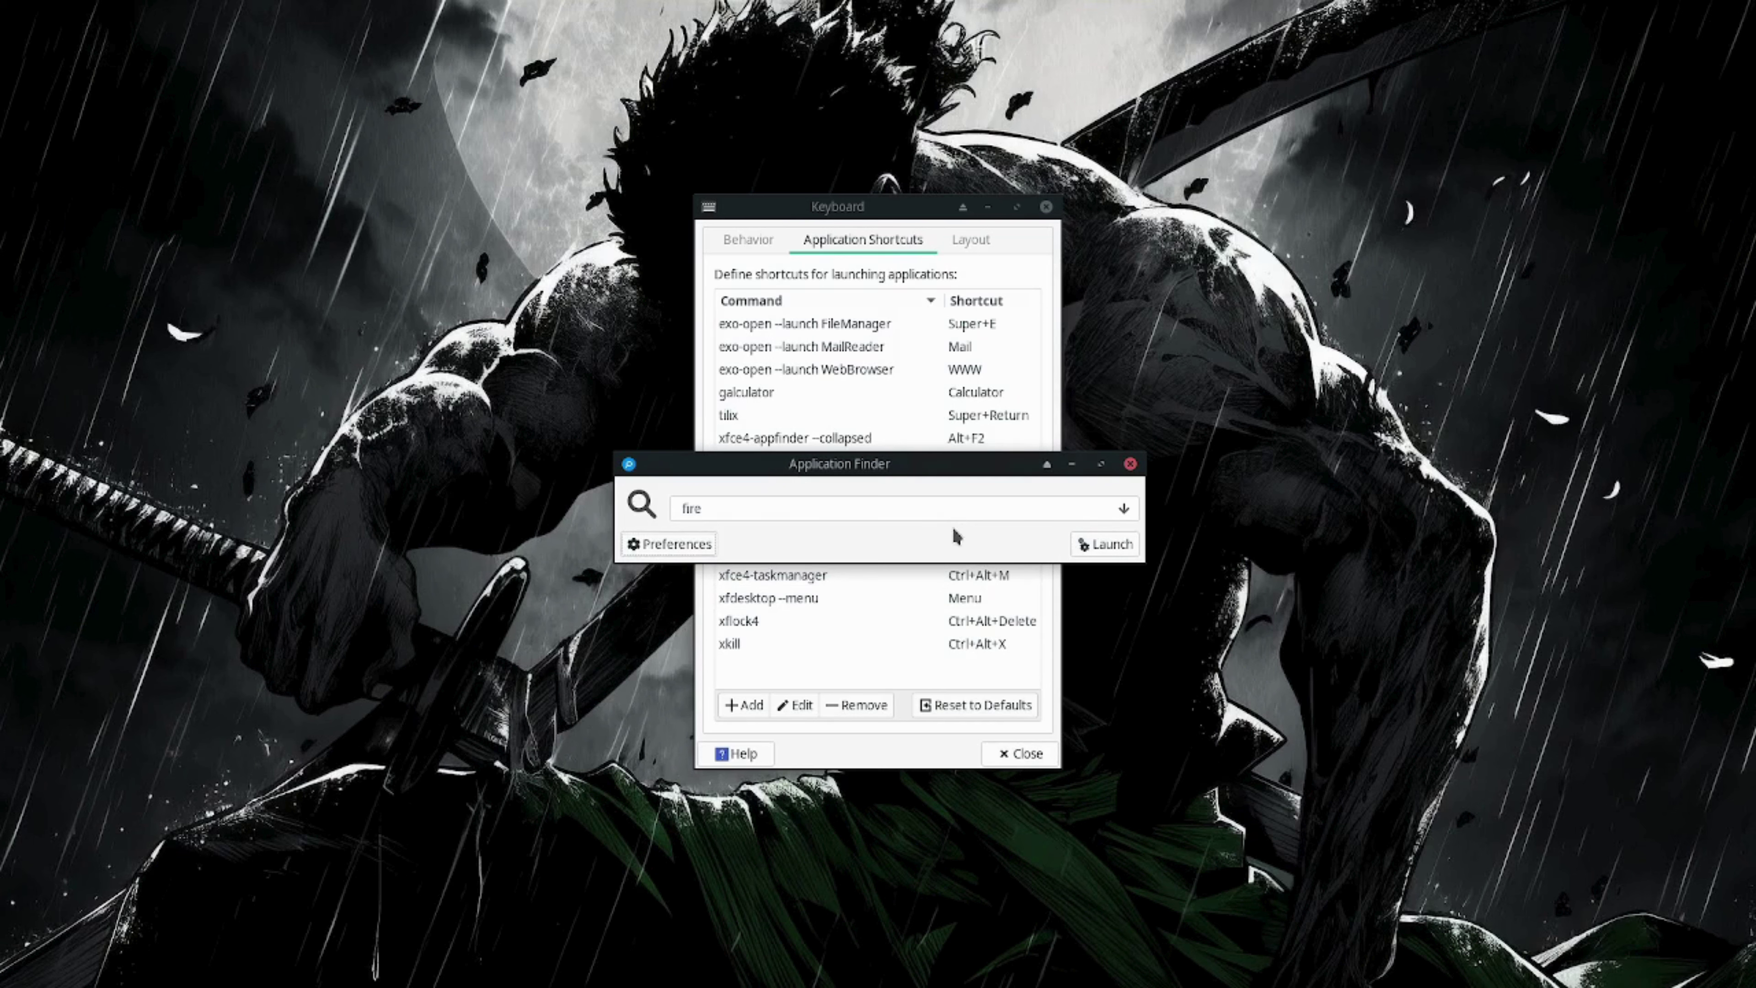
{"action": "left_click", "coordinate": [1129, 464]}
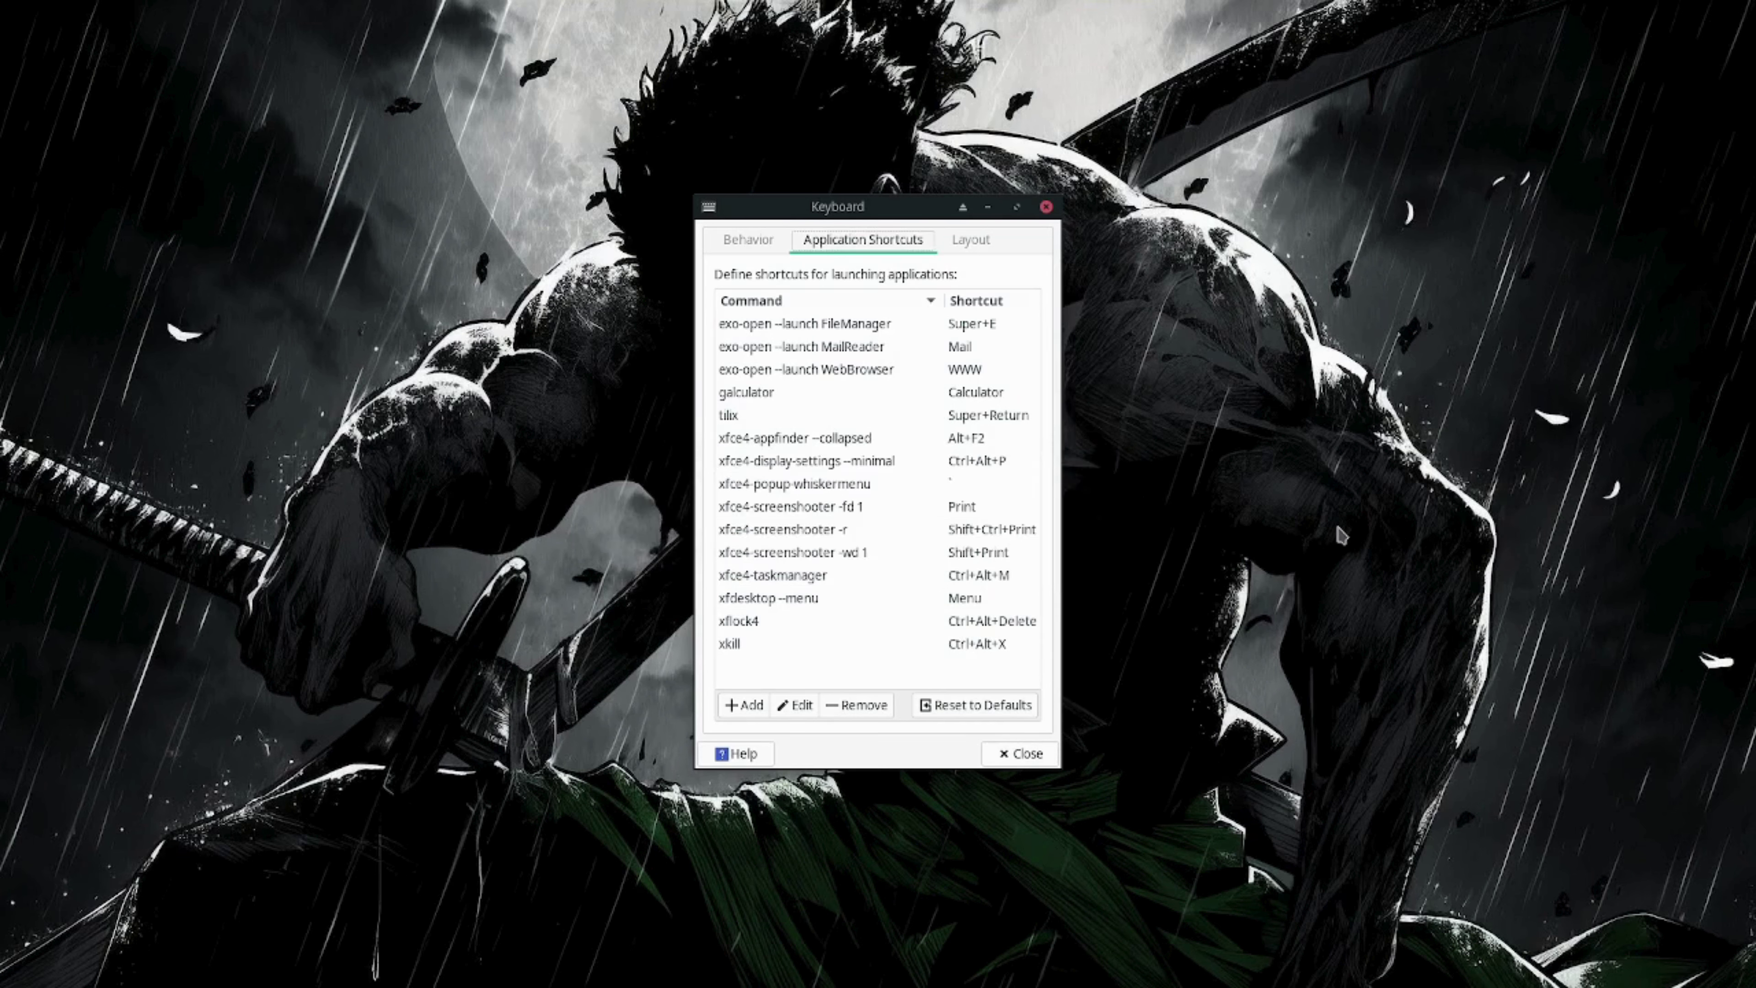
Search the Application Finder for "fire", choose /usr/lib/firefox/firefox, and run the selected firefox executable in Thunar
{"action": "key", "text": "alt+F2"}
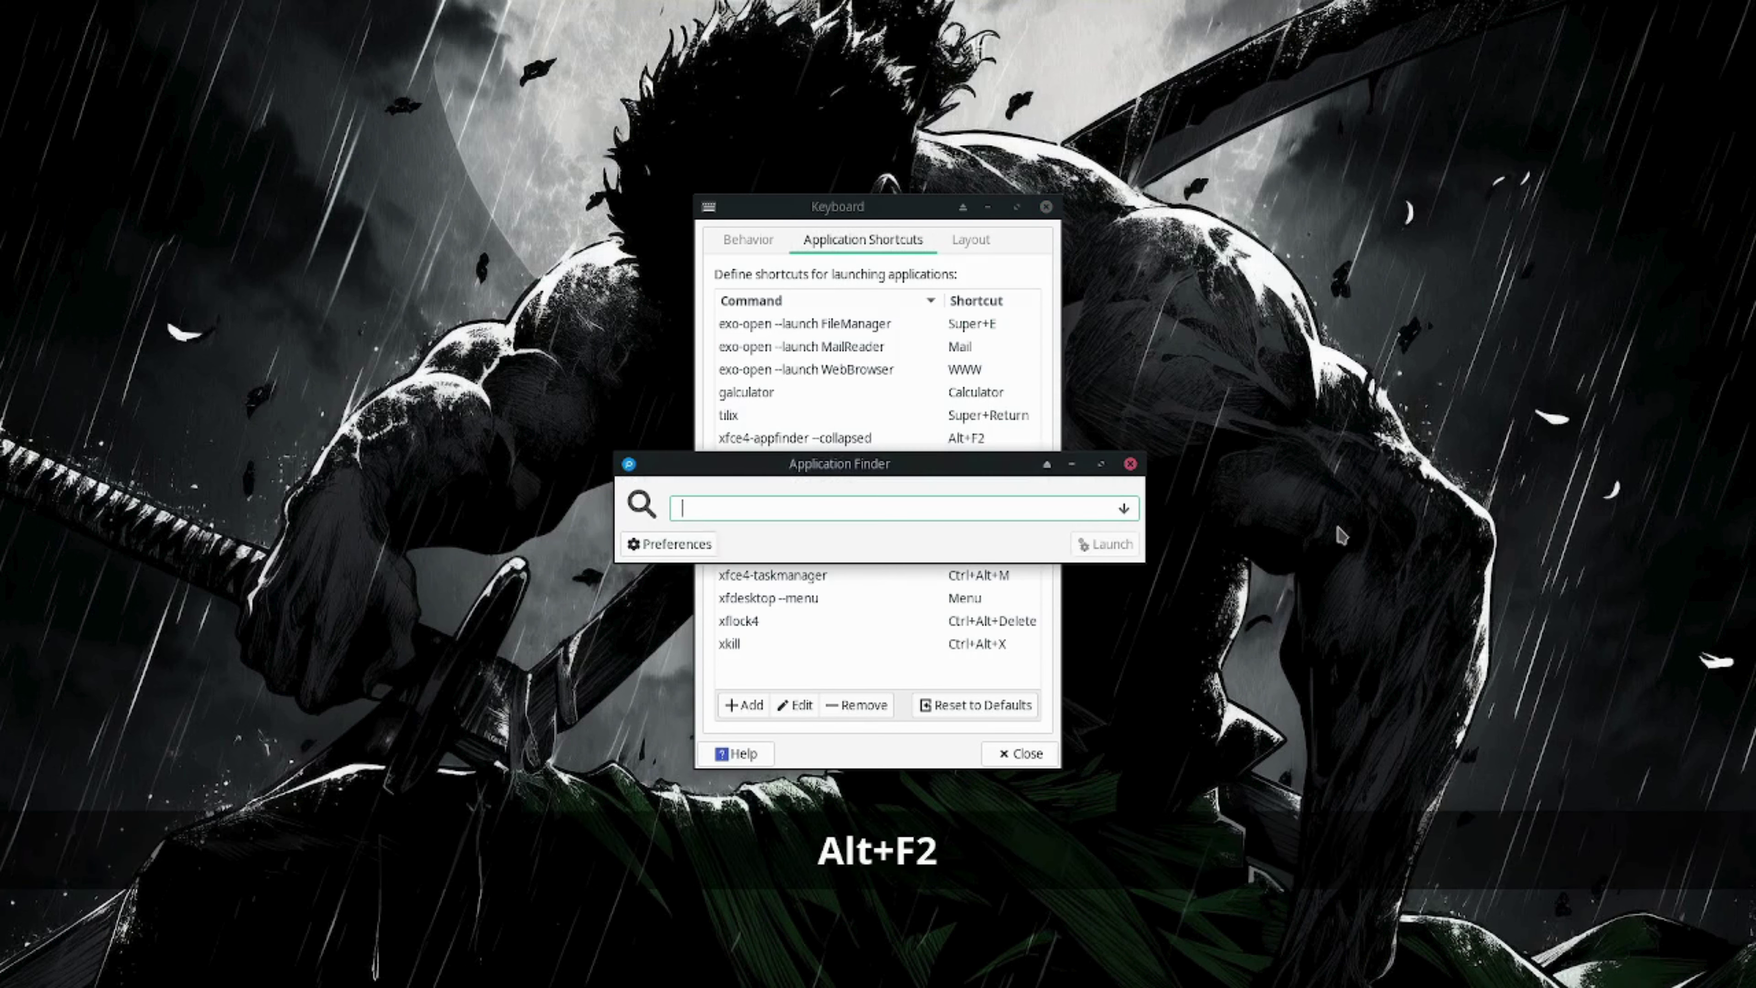
{"action": "type", "text": "fire"}
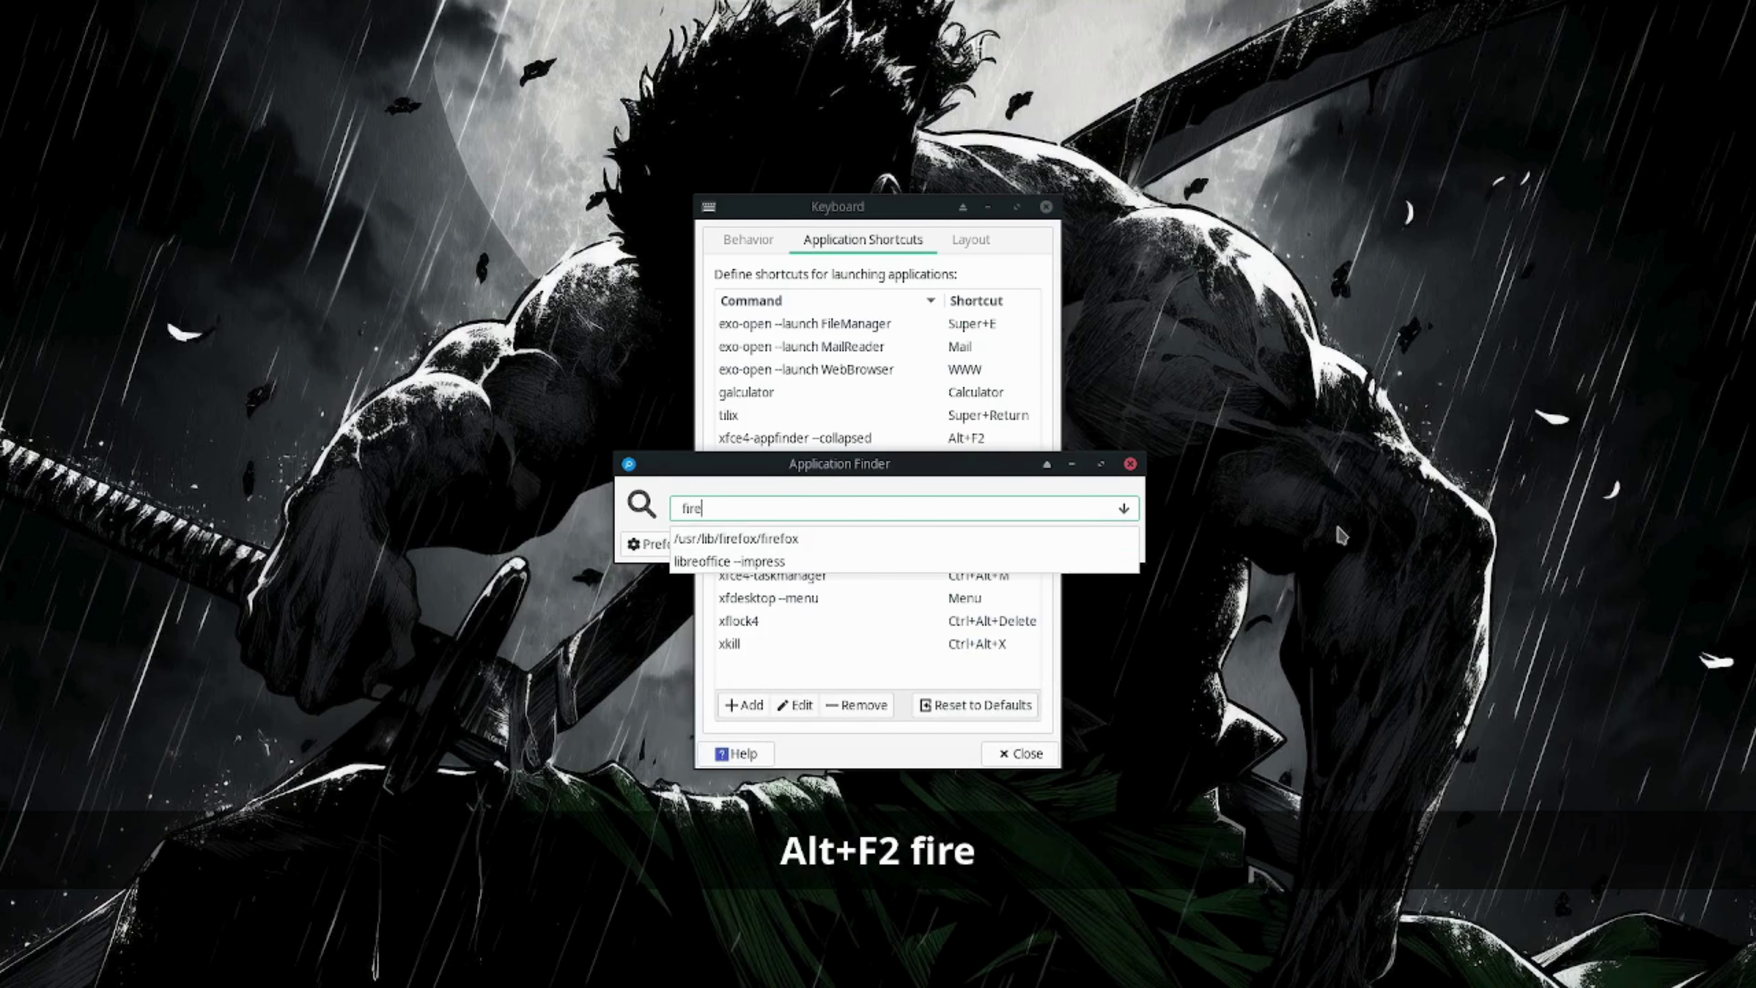
{"action": "key", "text": "Down"}
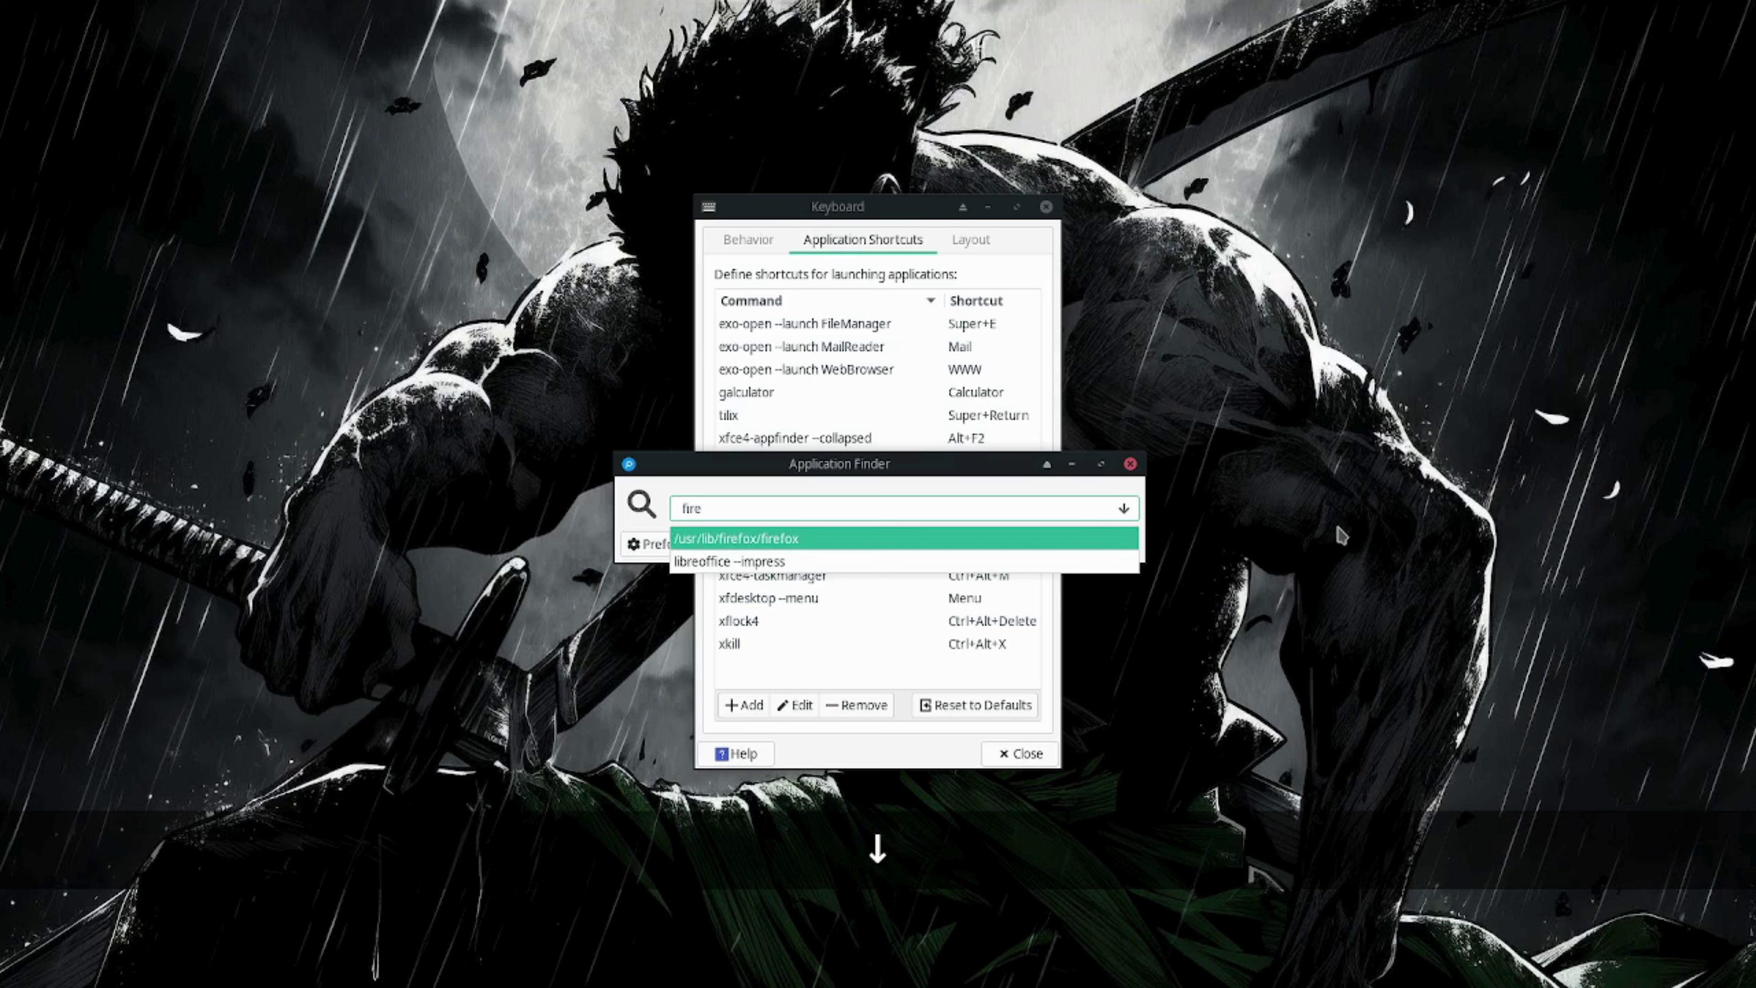
{"action": "key", "text": "Return"}
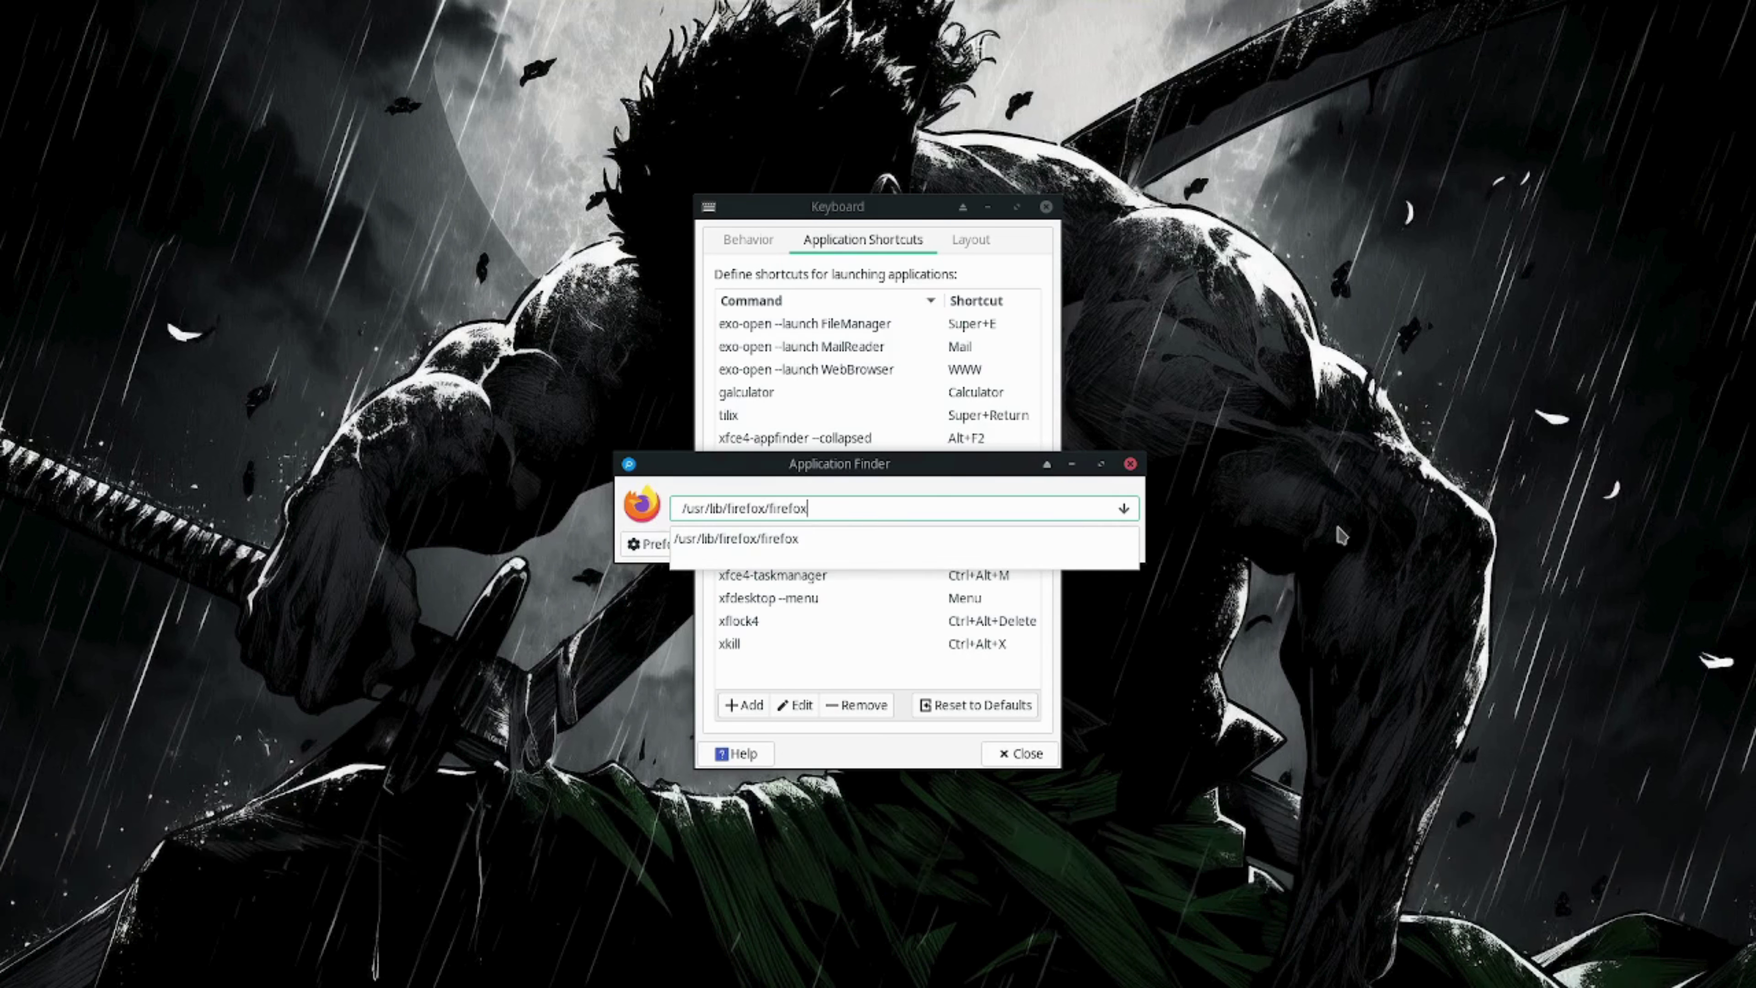
{"action": "key", "text": "Return"}
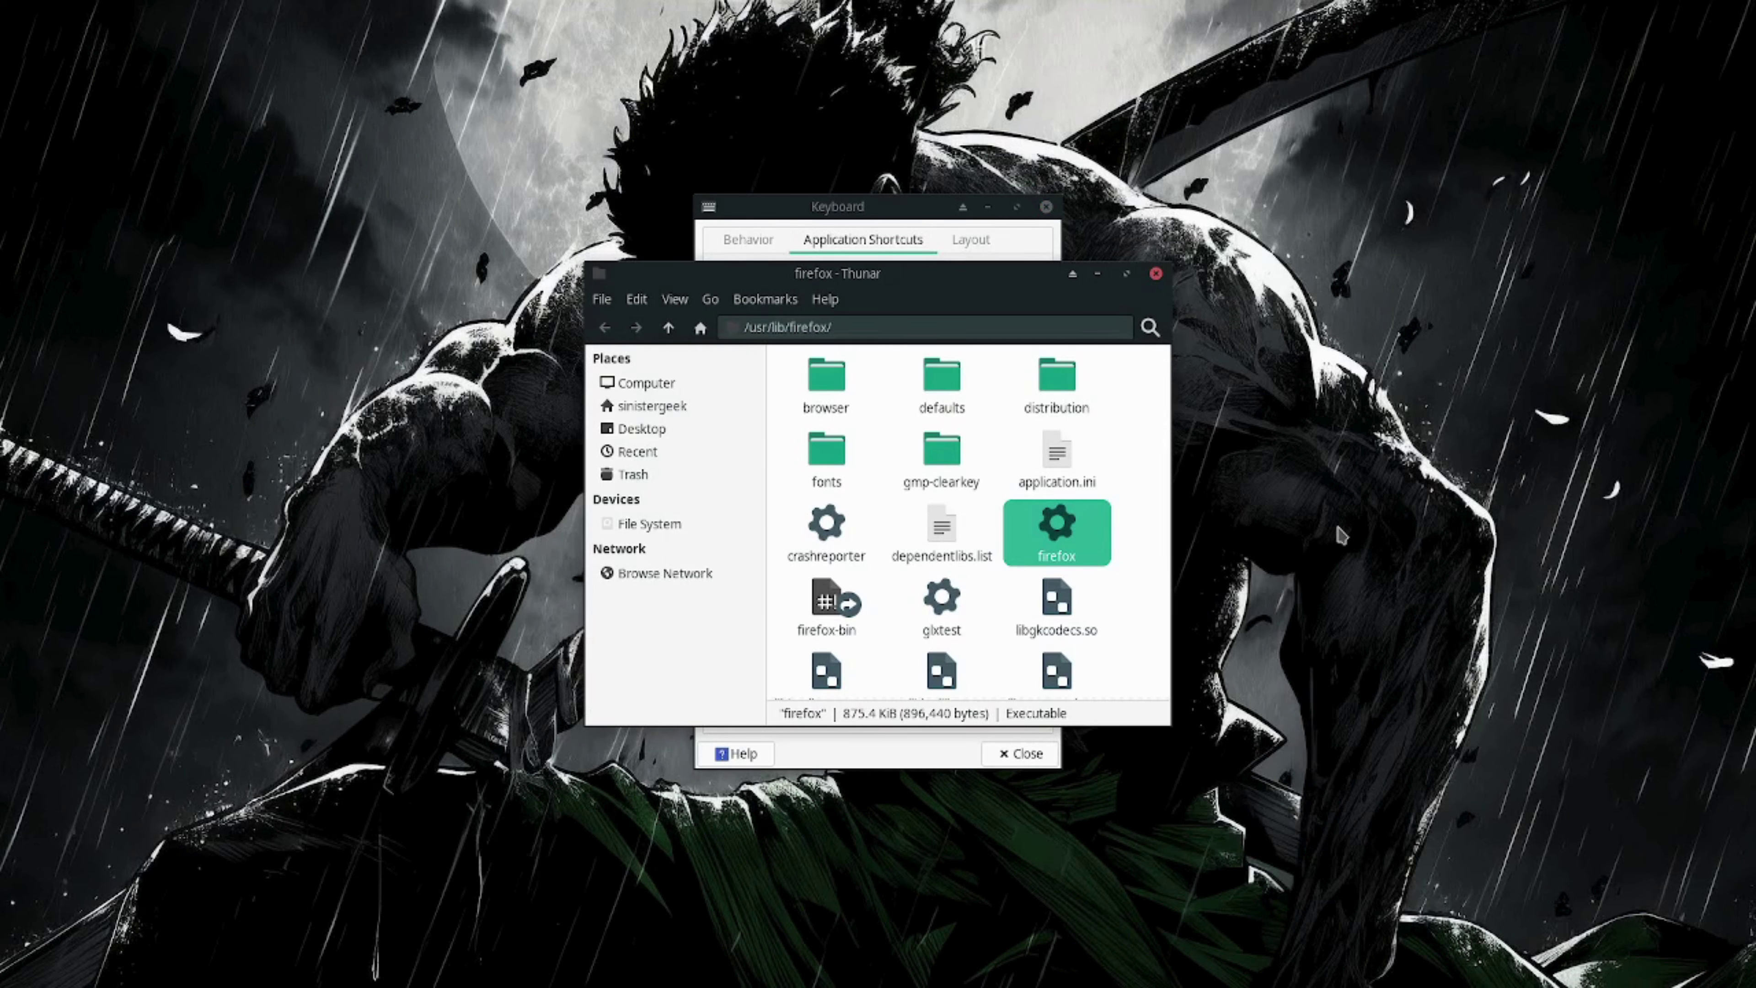
{"action": "key", "text": "Return"}
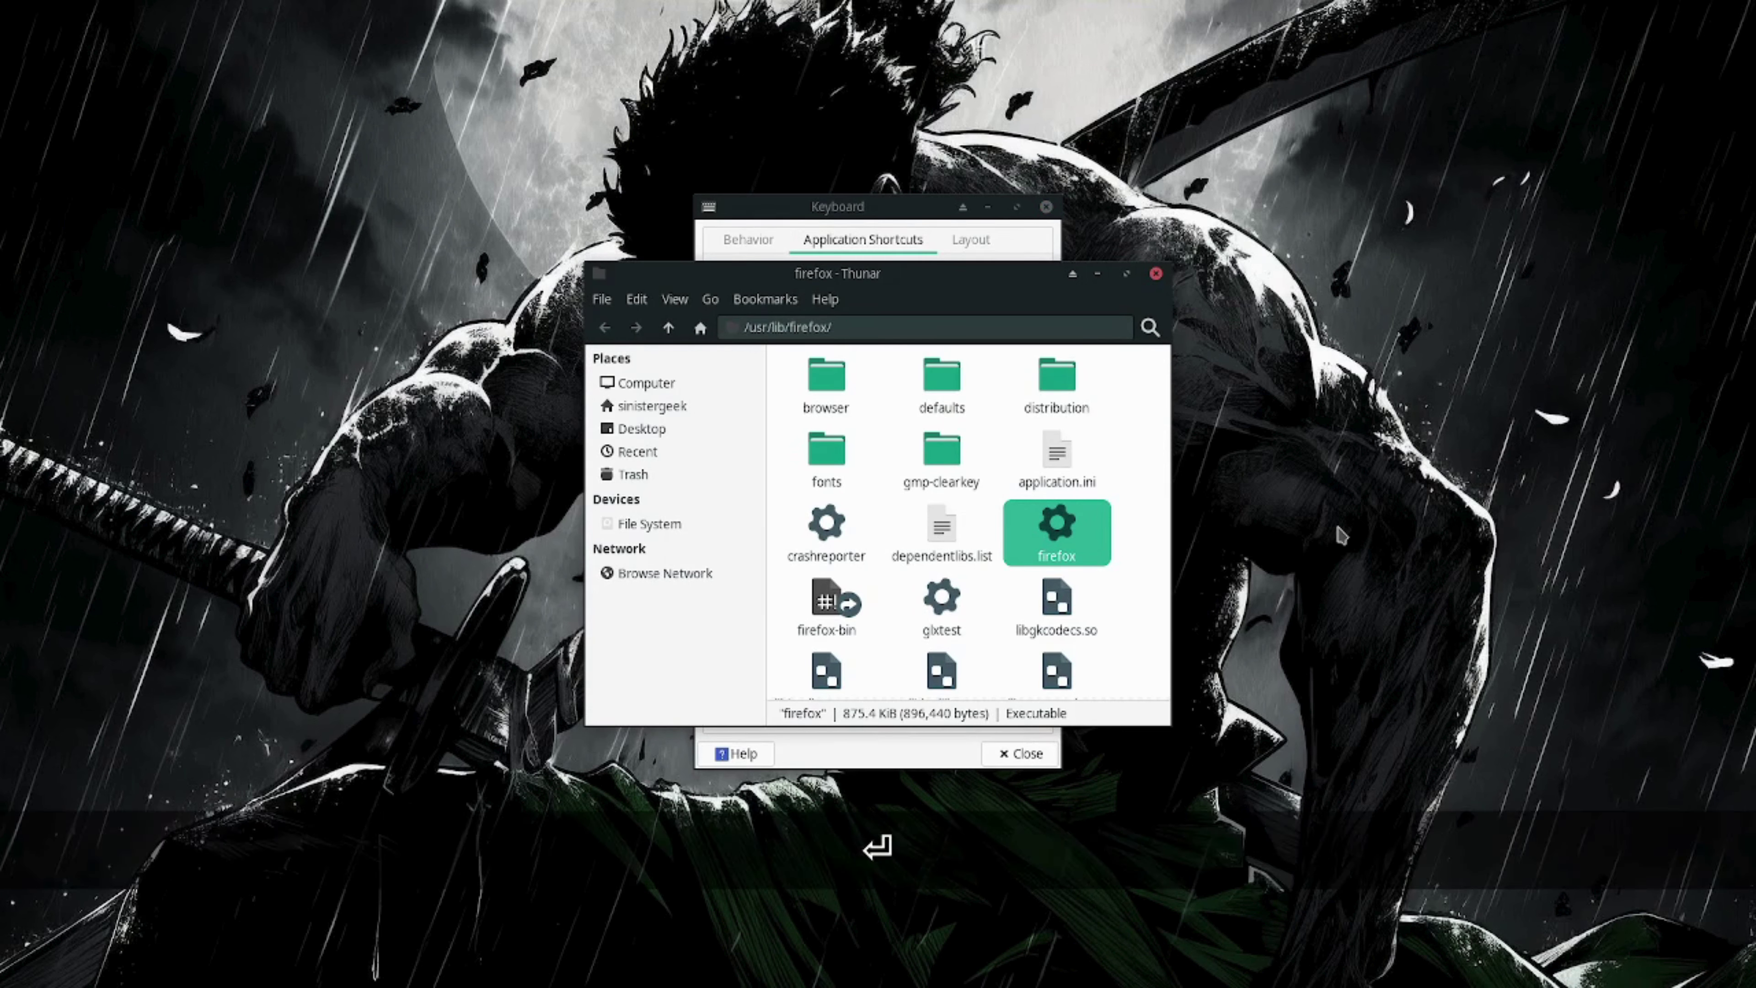
Reopen the Application Finder, replace the search "fire" with "fir", and run the suggested xfce4-appfinder command
{"action": "key", "text": "alt+F2"}
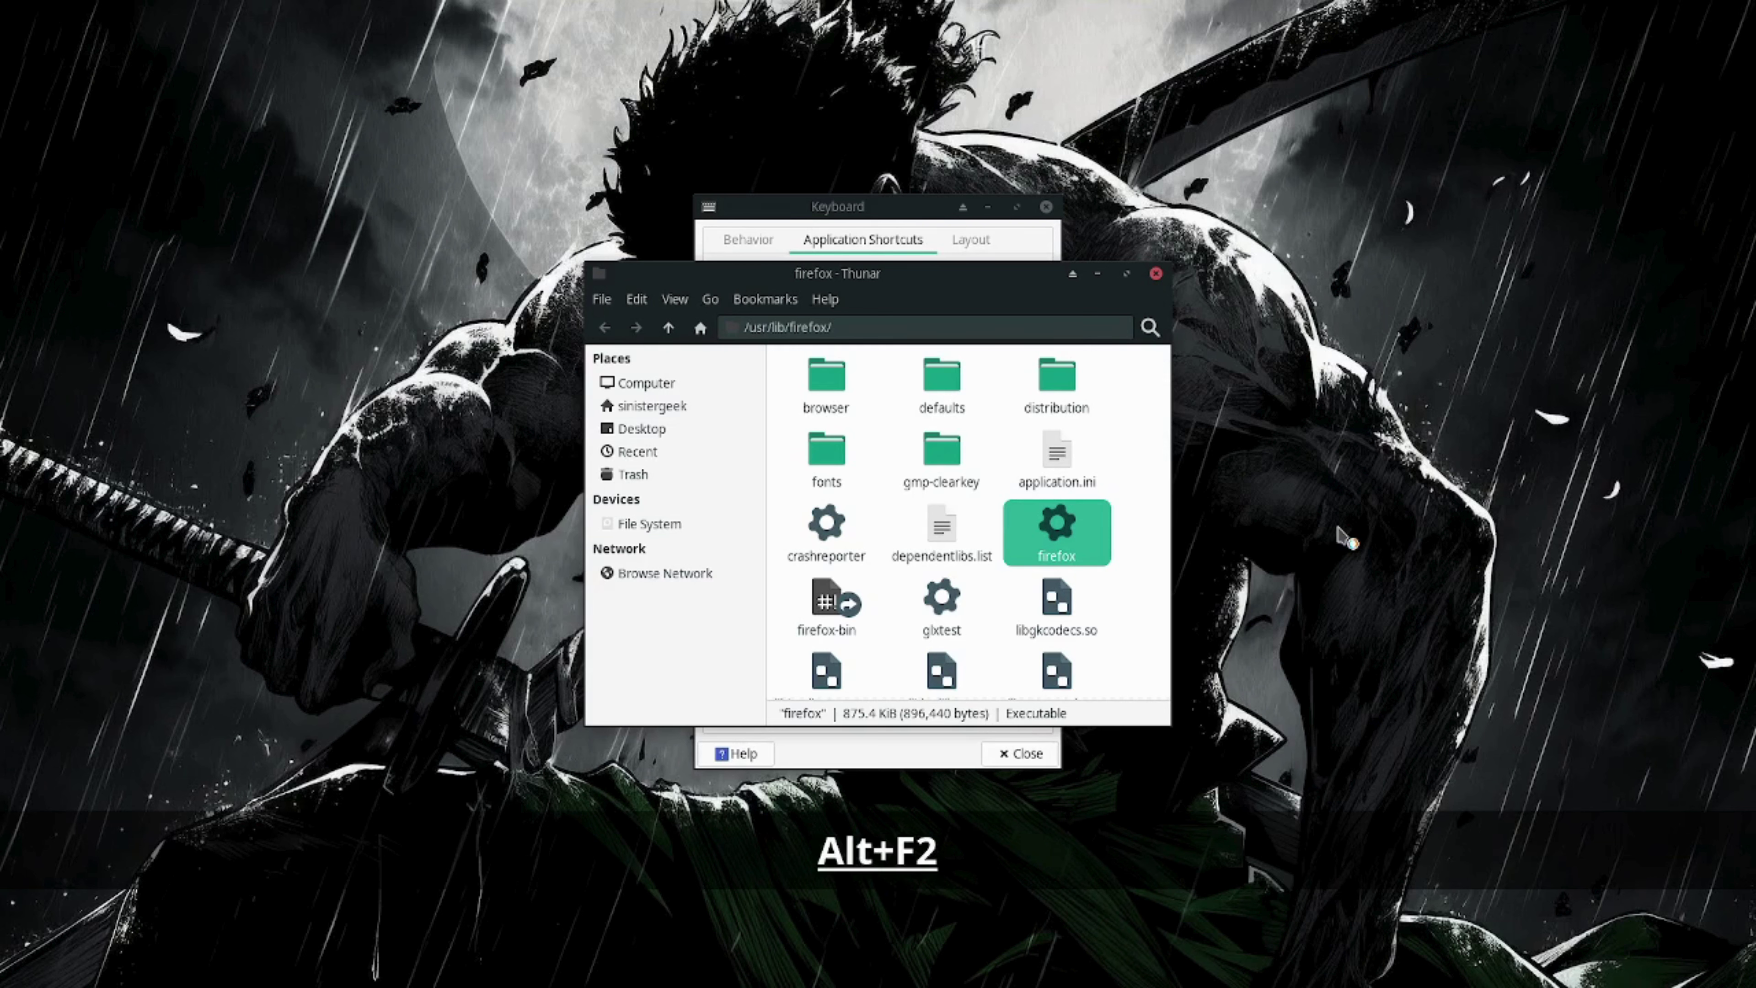
{"action": "type", "text": "fire"}
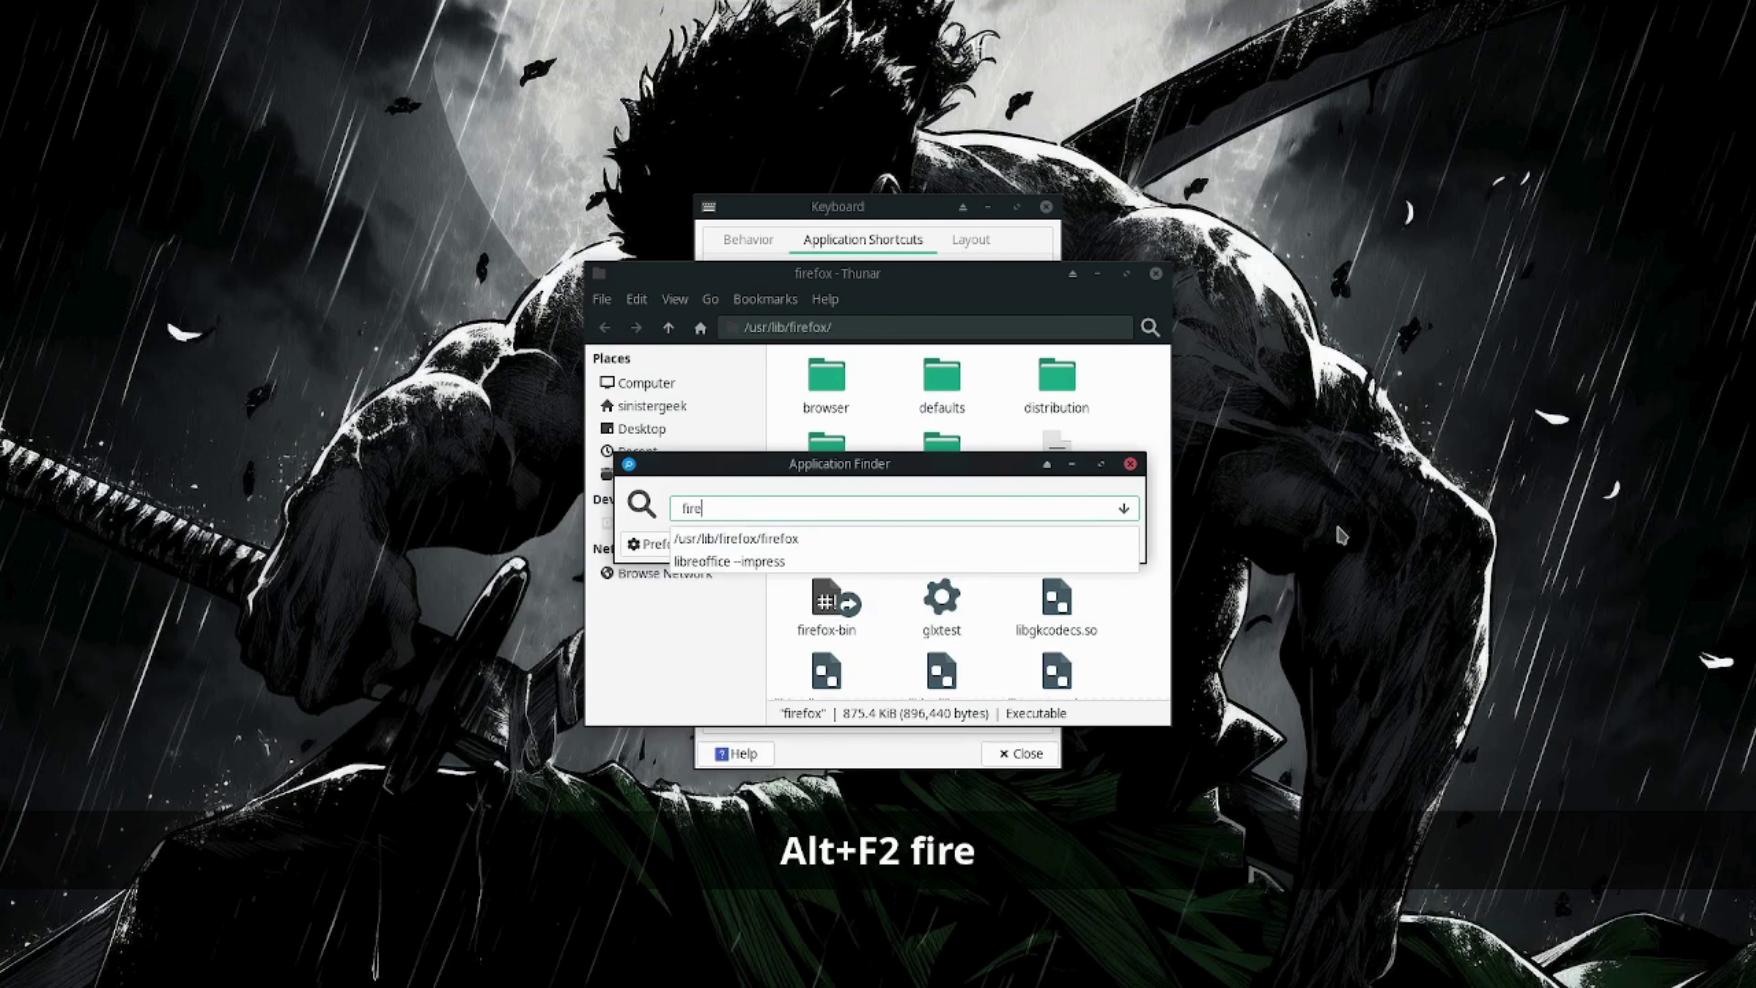
{"action": "key", "text": "BackSpace"}
{"action": "key", "text": "BackSpace"}
{"action": "key", "text": "BackSpace"}
{"action": "key", "text": "BackSpace"}
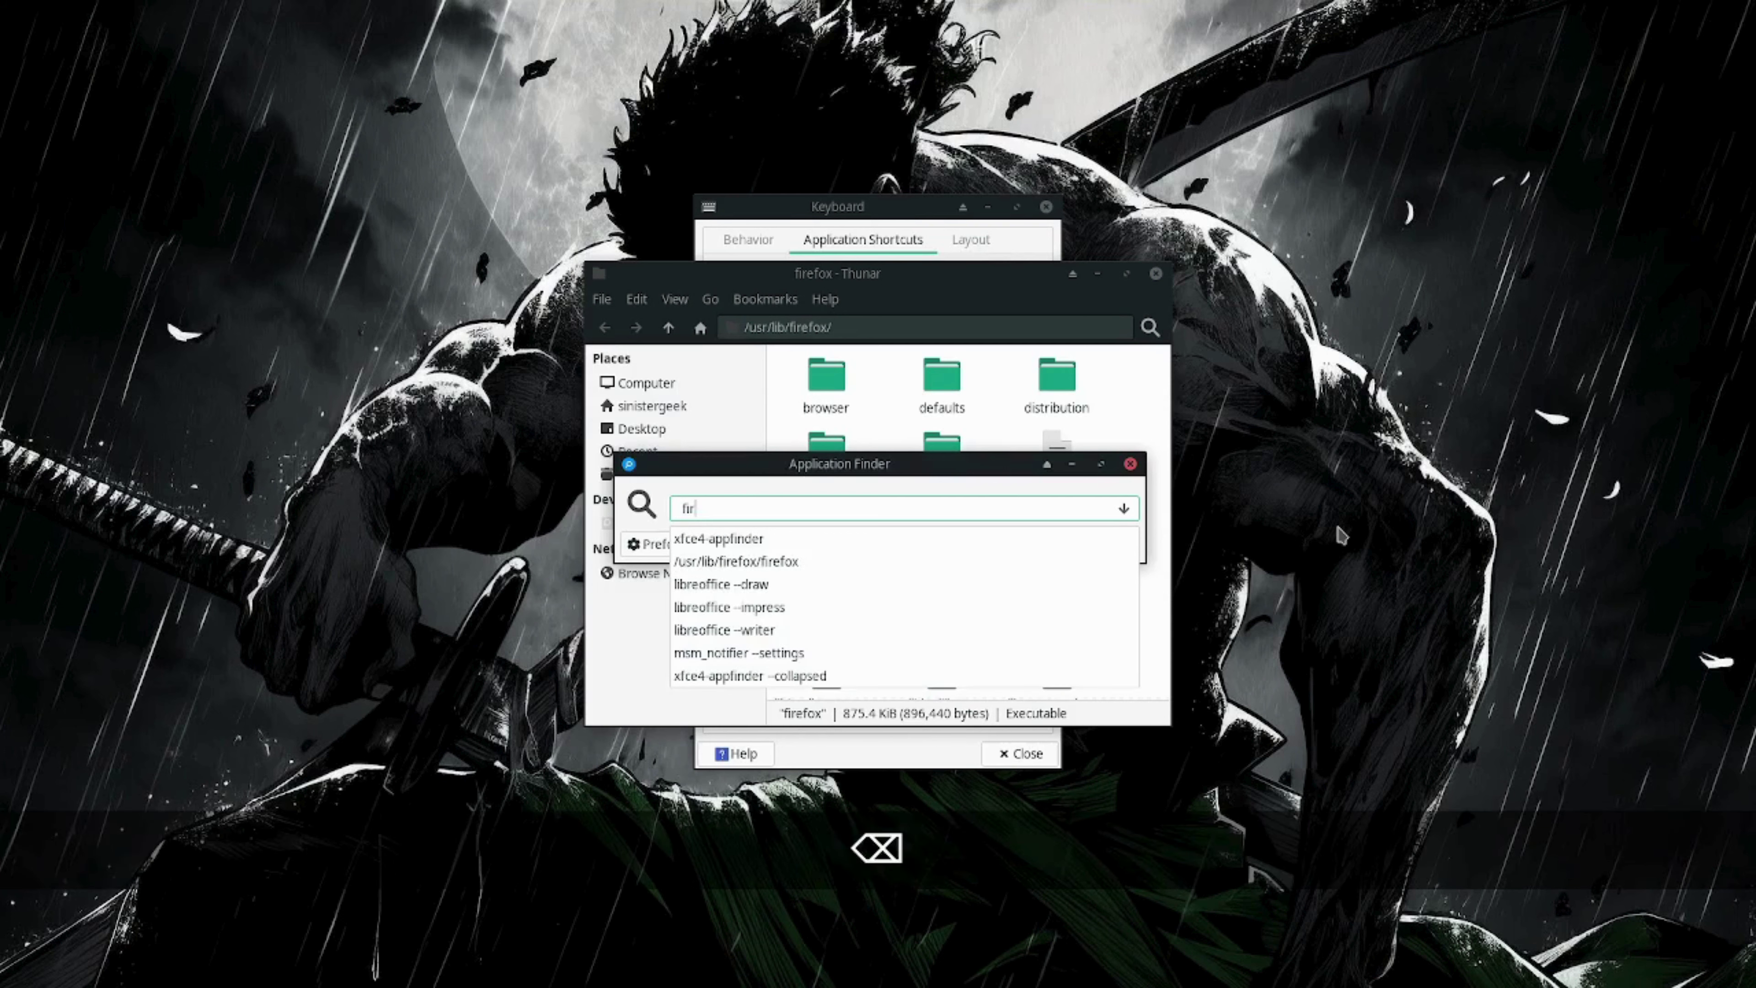
{"action": "type", "text": "fir"}
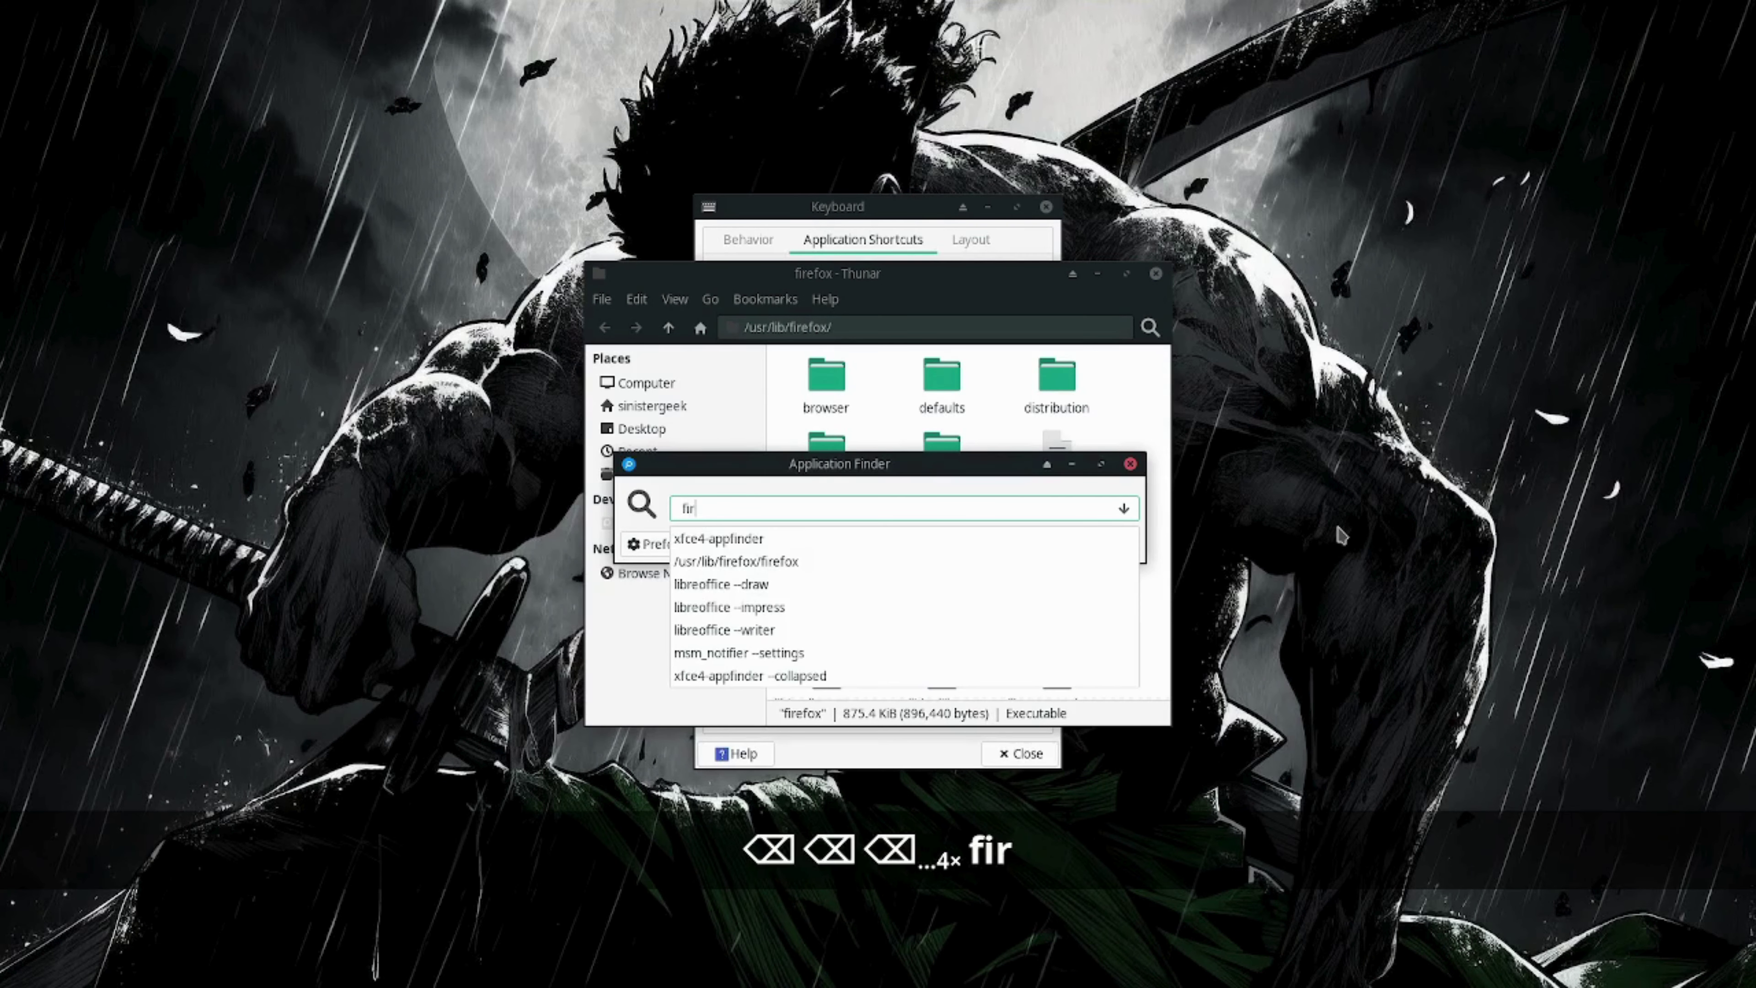
{"action": "key", "text": "Down"}
{"action": "key", "text": "Return"}
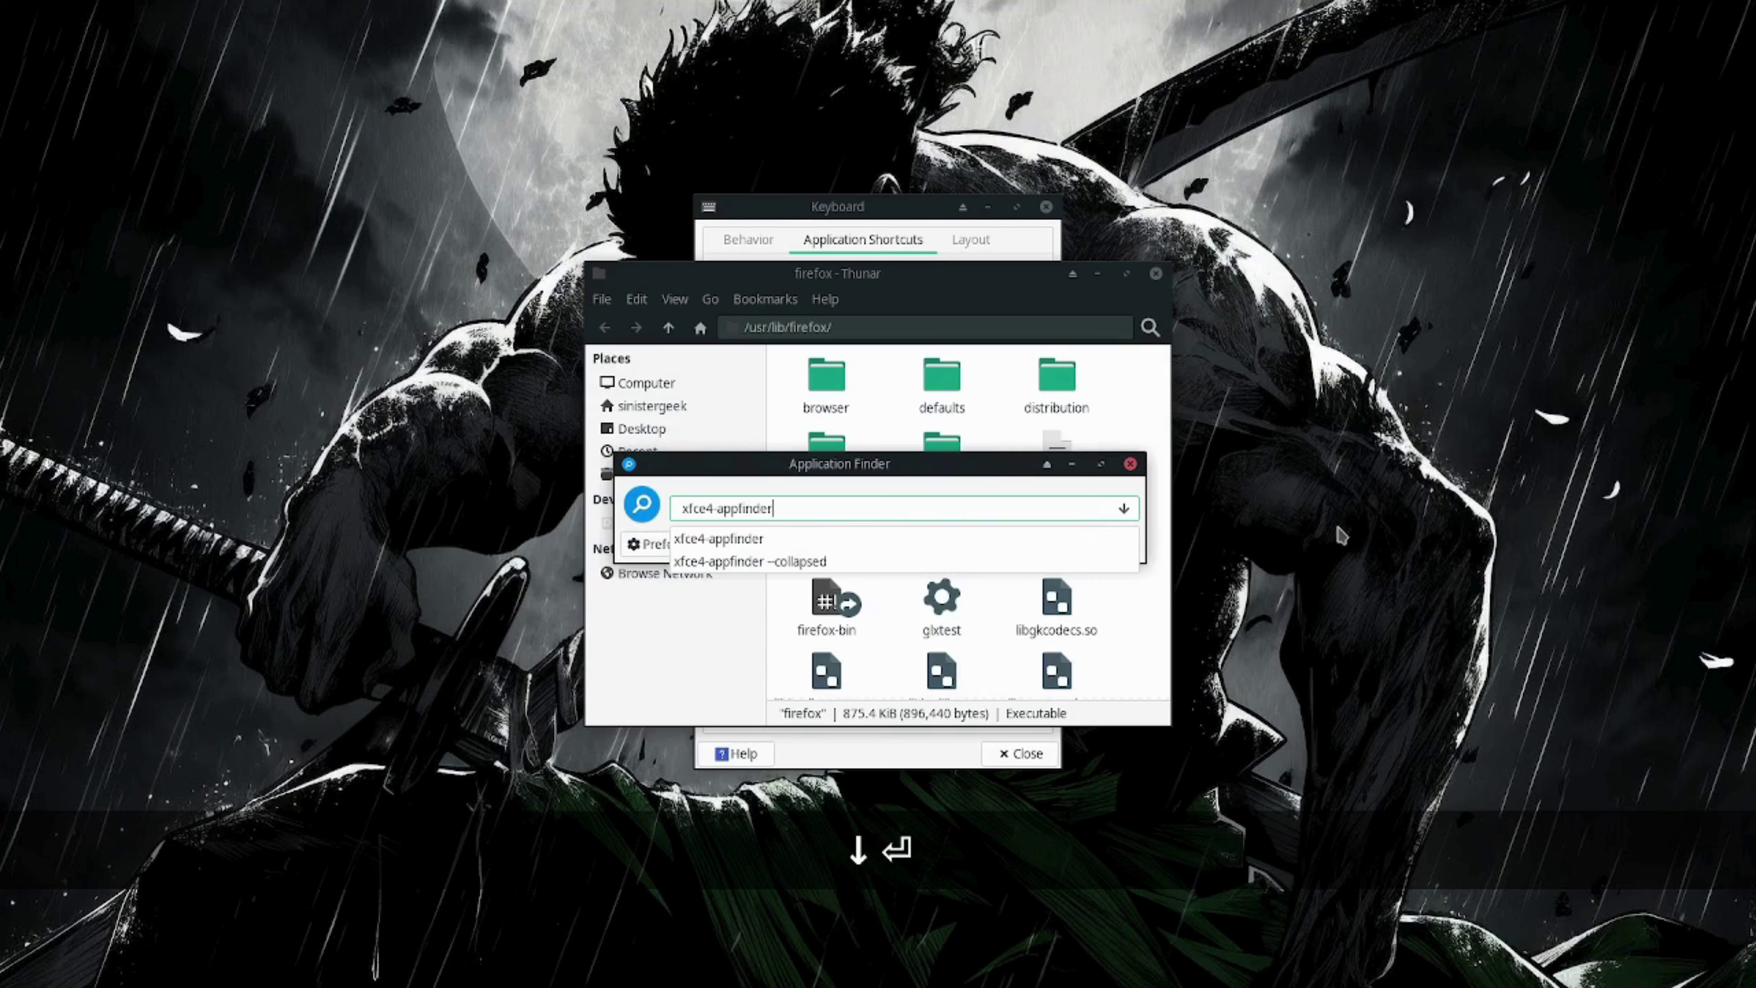
{"action": "key", "text": "Return"}
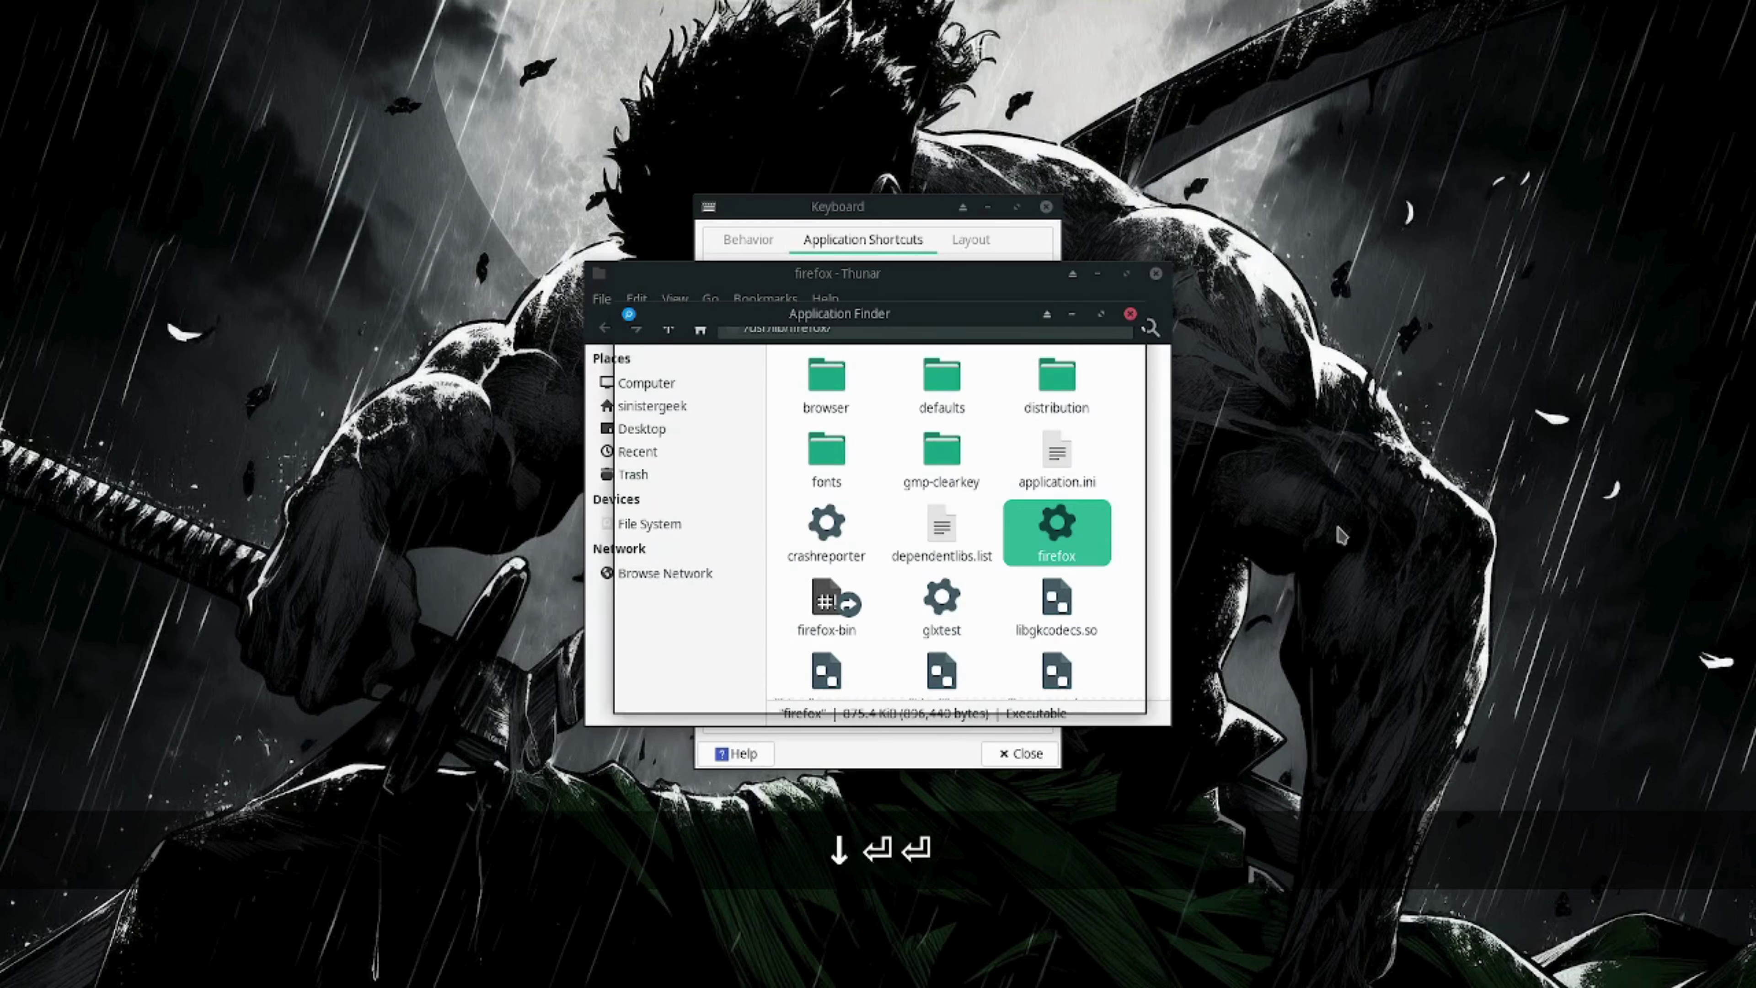
Browse the full Application Finder's application list down past Audacious, and close the finder
{"action": "key", "text": "Down"}
{"action": "key", "text": "Down"}
{"action": "key", "text": "Down"}
{"action": "key", "text": "Down"}
{"action": "key", "text": "Down"}
{"action": "key", "text": "Down"}
{"action": "key", "text": "Down"}
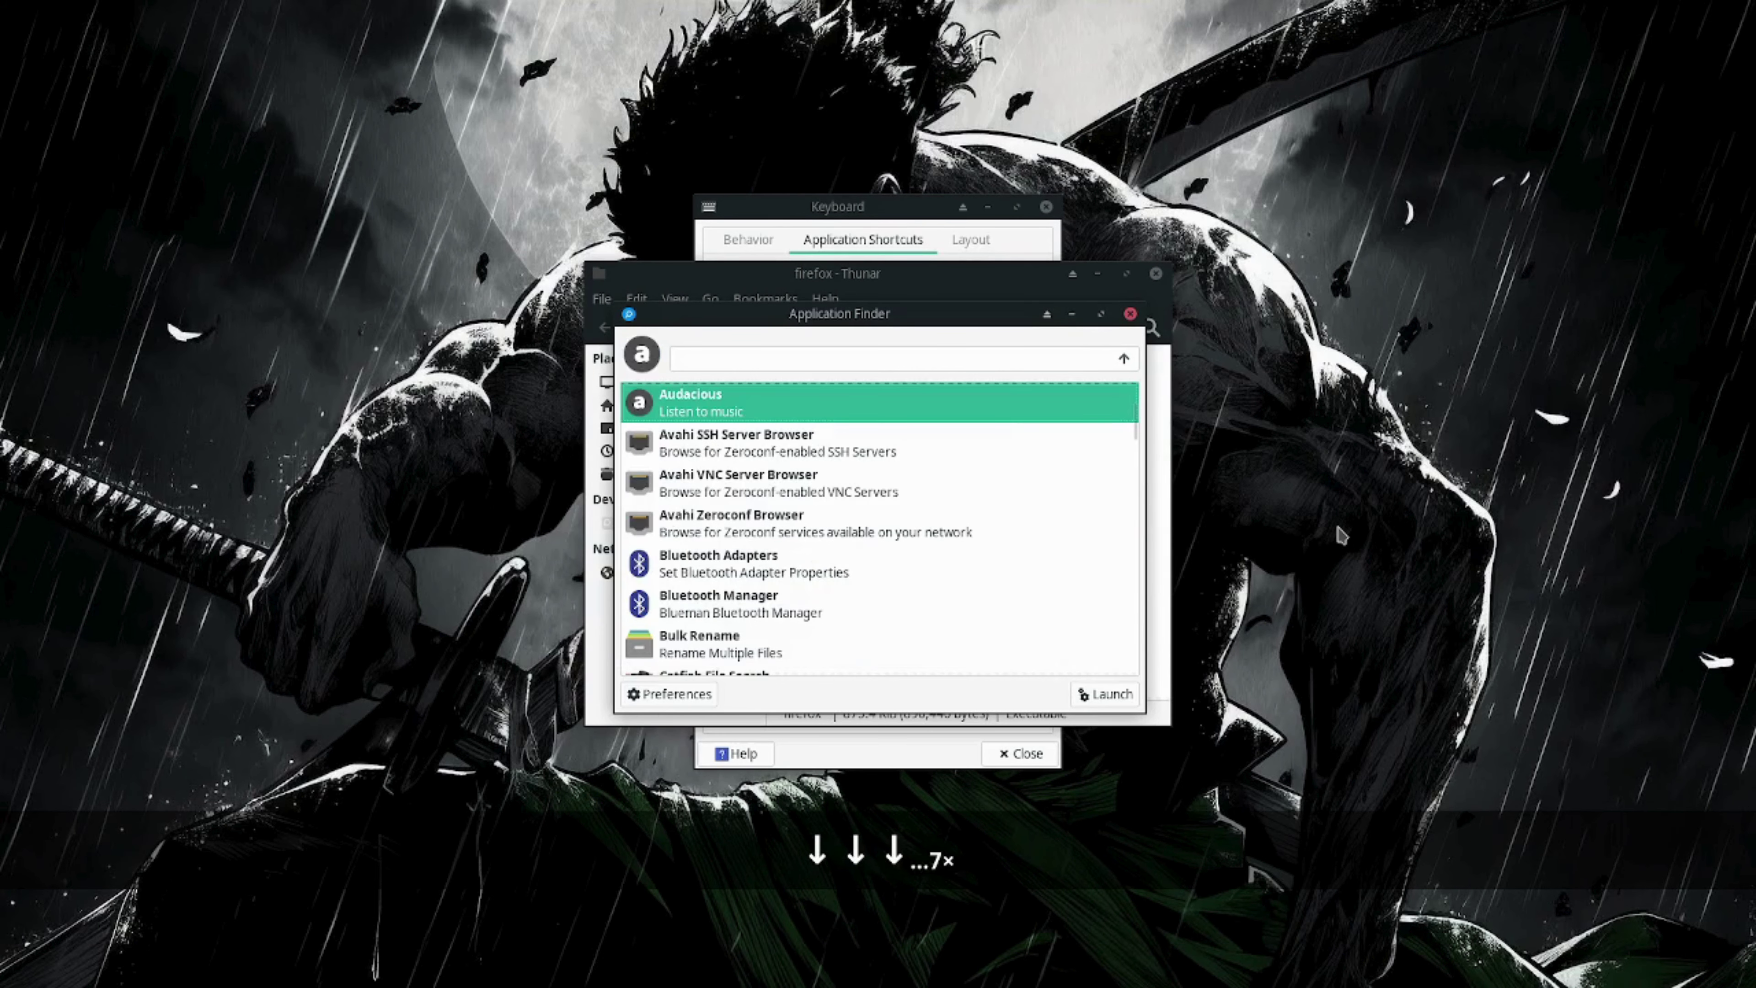
{"action": "key", "text": "alt+F4"}
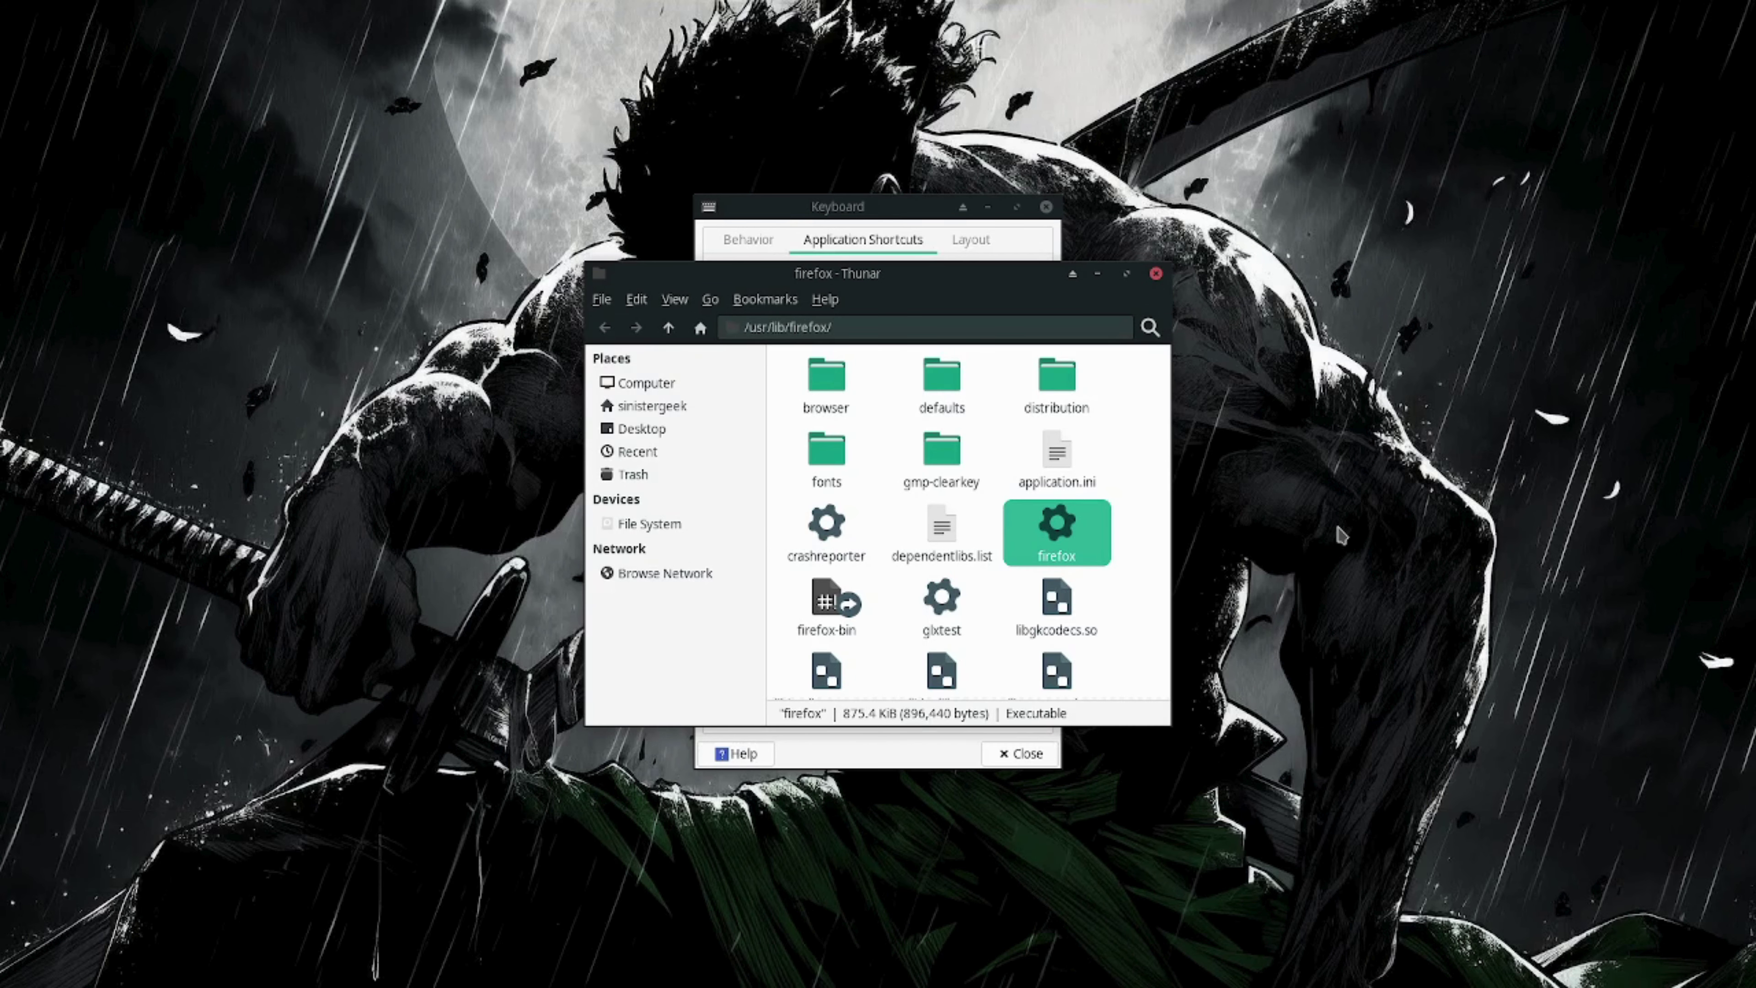
Launch the selected firefox executable from Thunar, and close the open browser and file manager windows
{"action": "key", "text": "Return"}
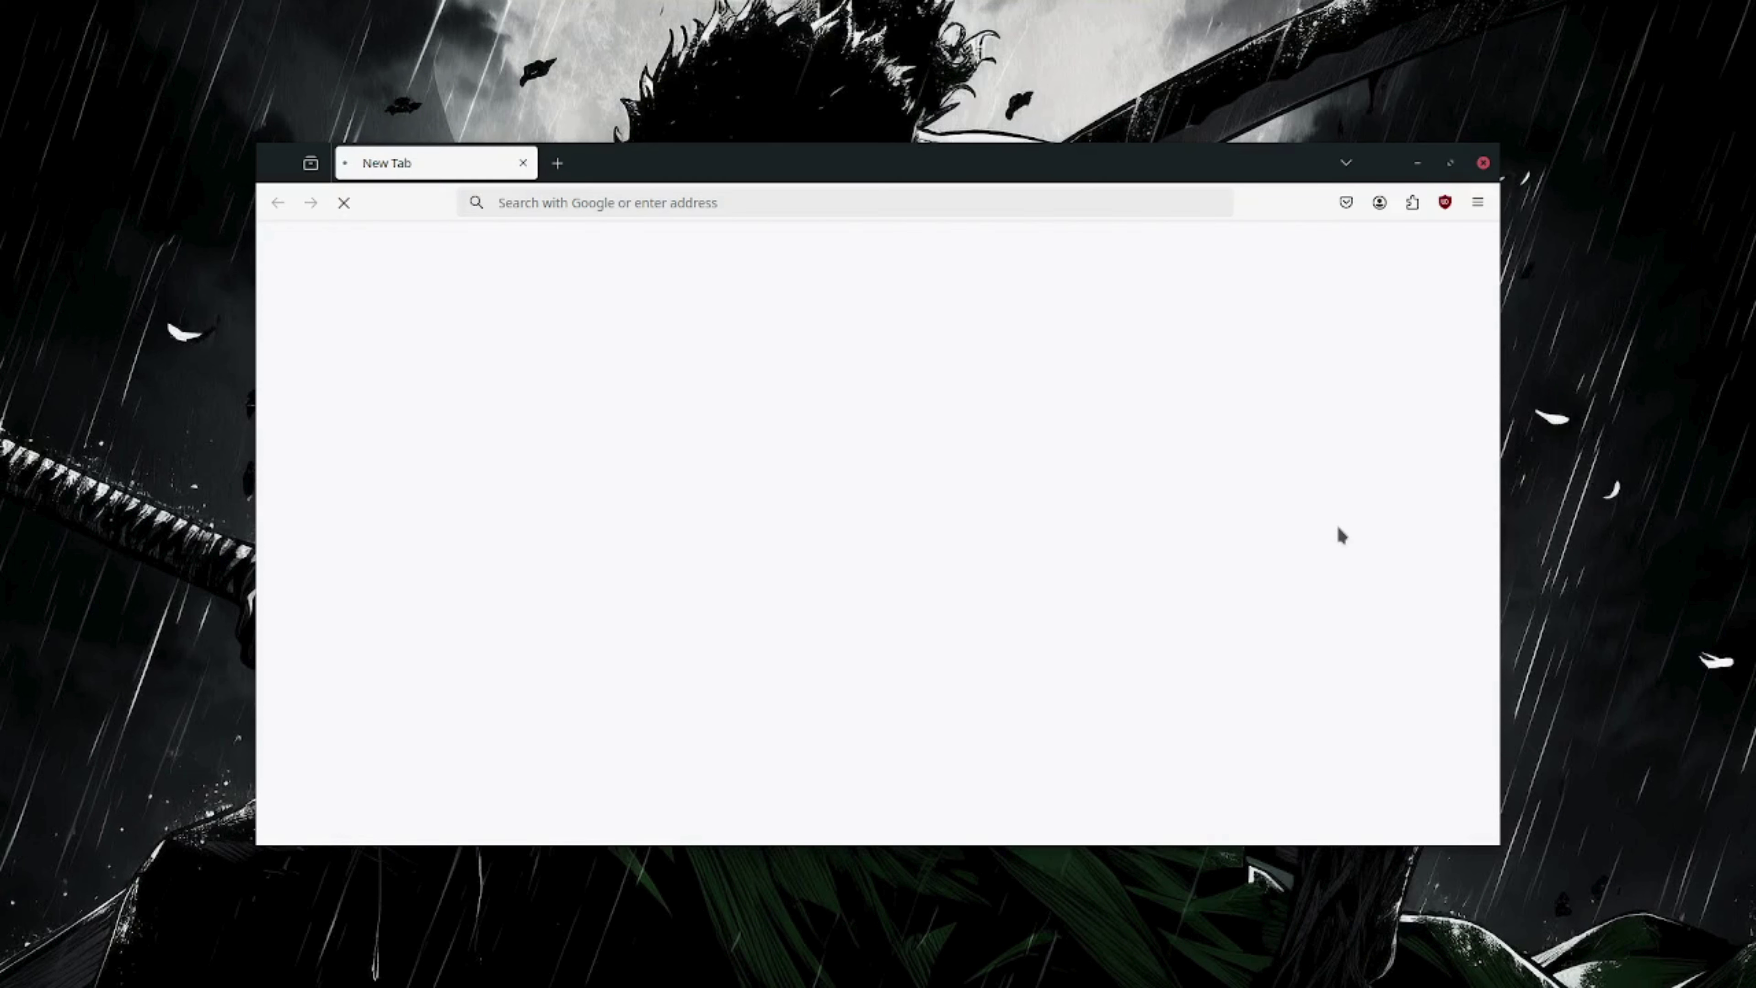
{"action": "key", "text": "alt+F4"}
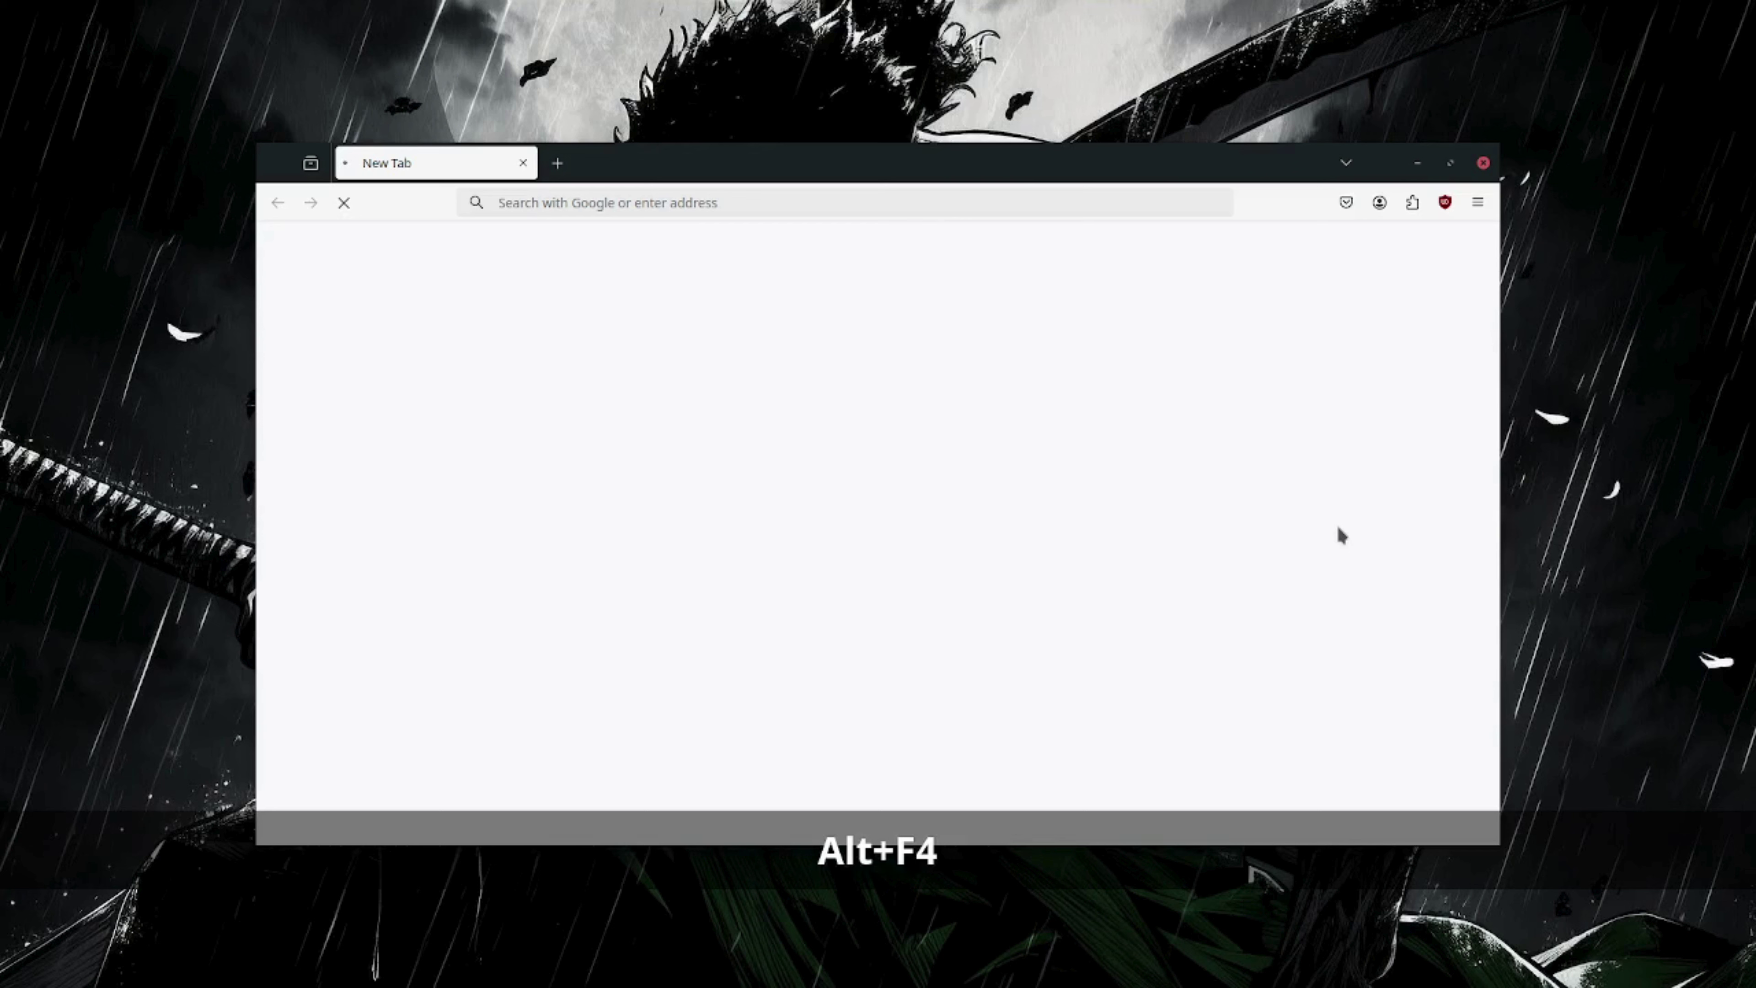
{"action": "key", "text": "alt+F4"}
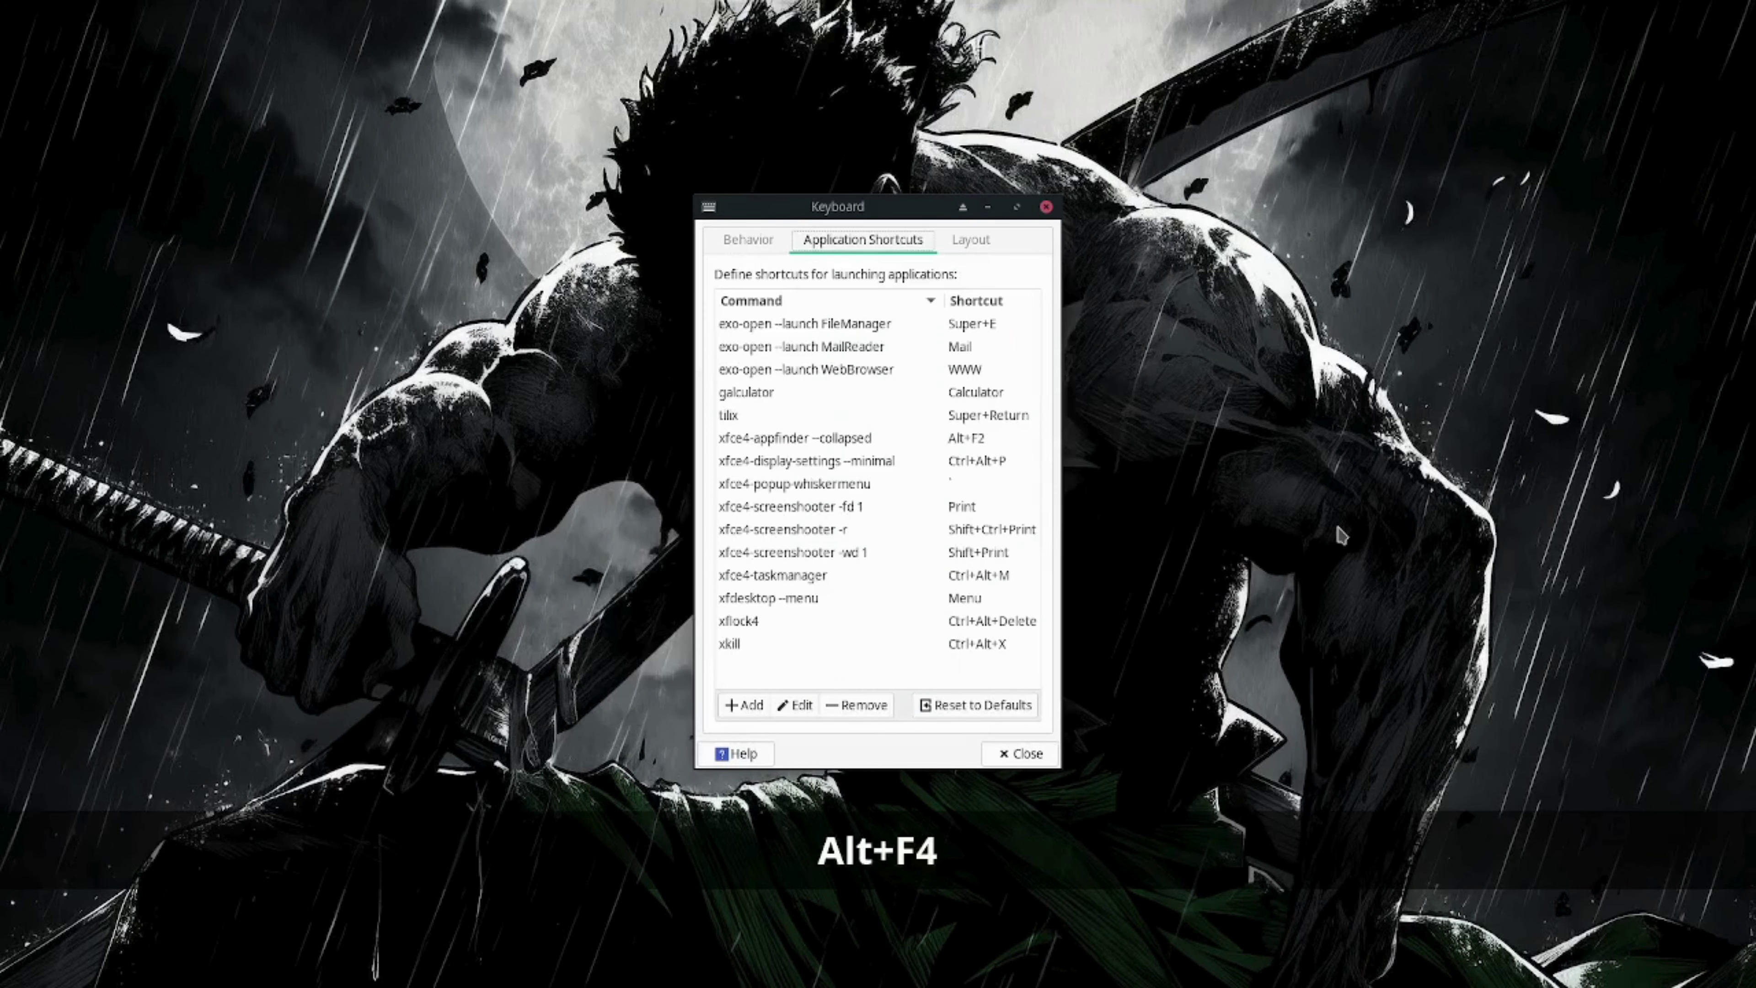